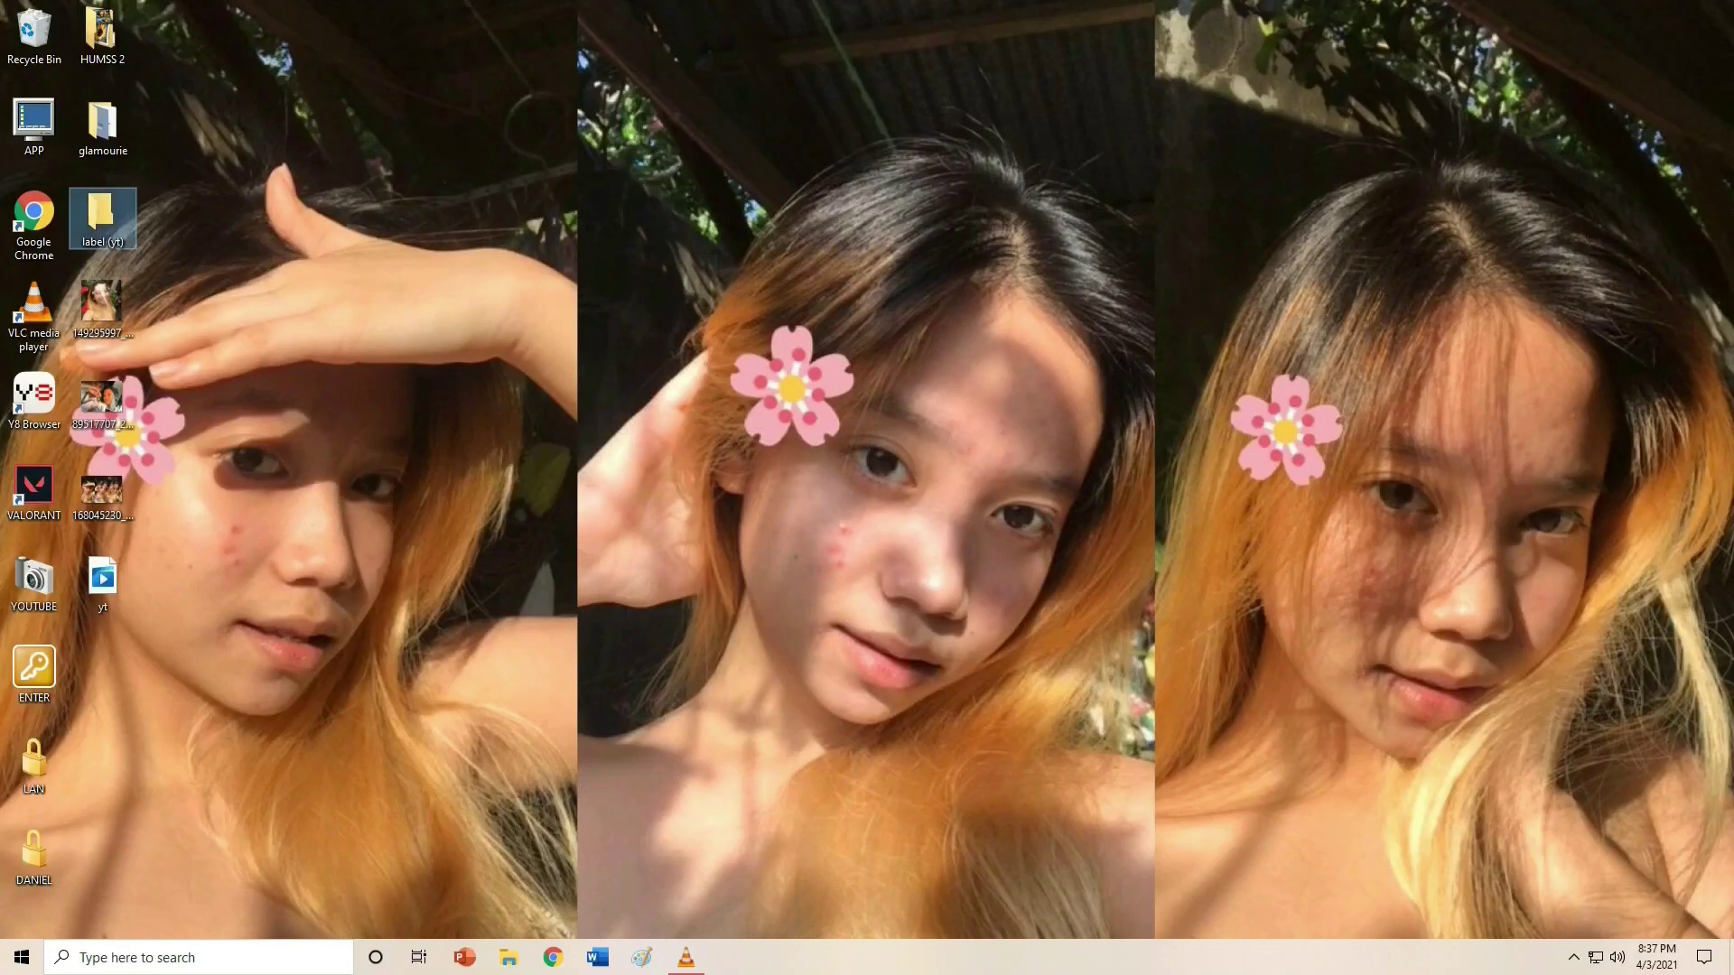
- Open the label (yt) folder, rename the new_label-removebg-preview (2) image as logo, and minimize the folder window
key(Return)
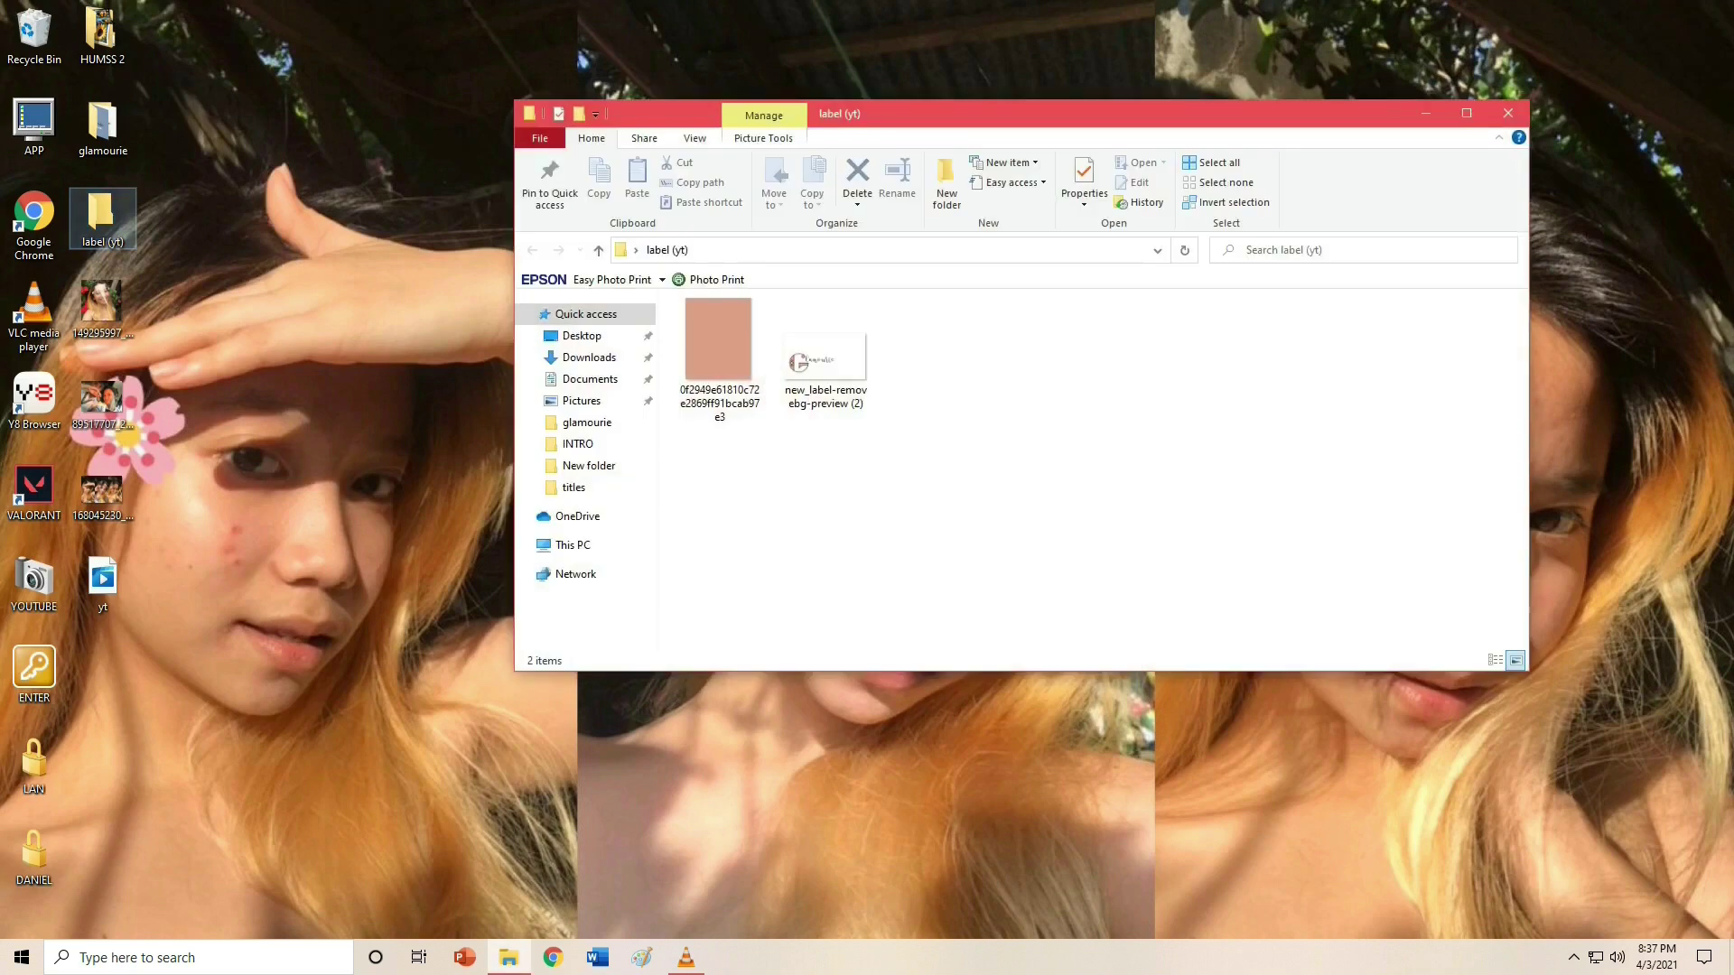
click(826, 353)
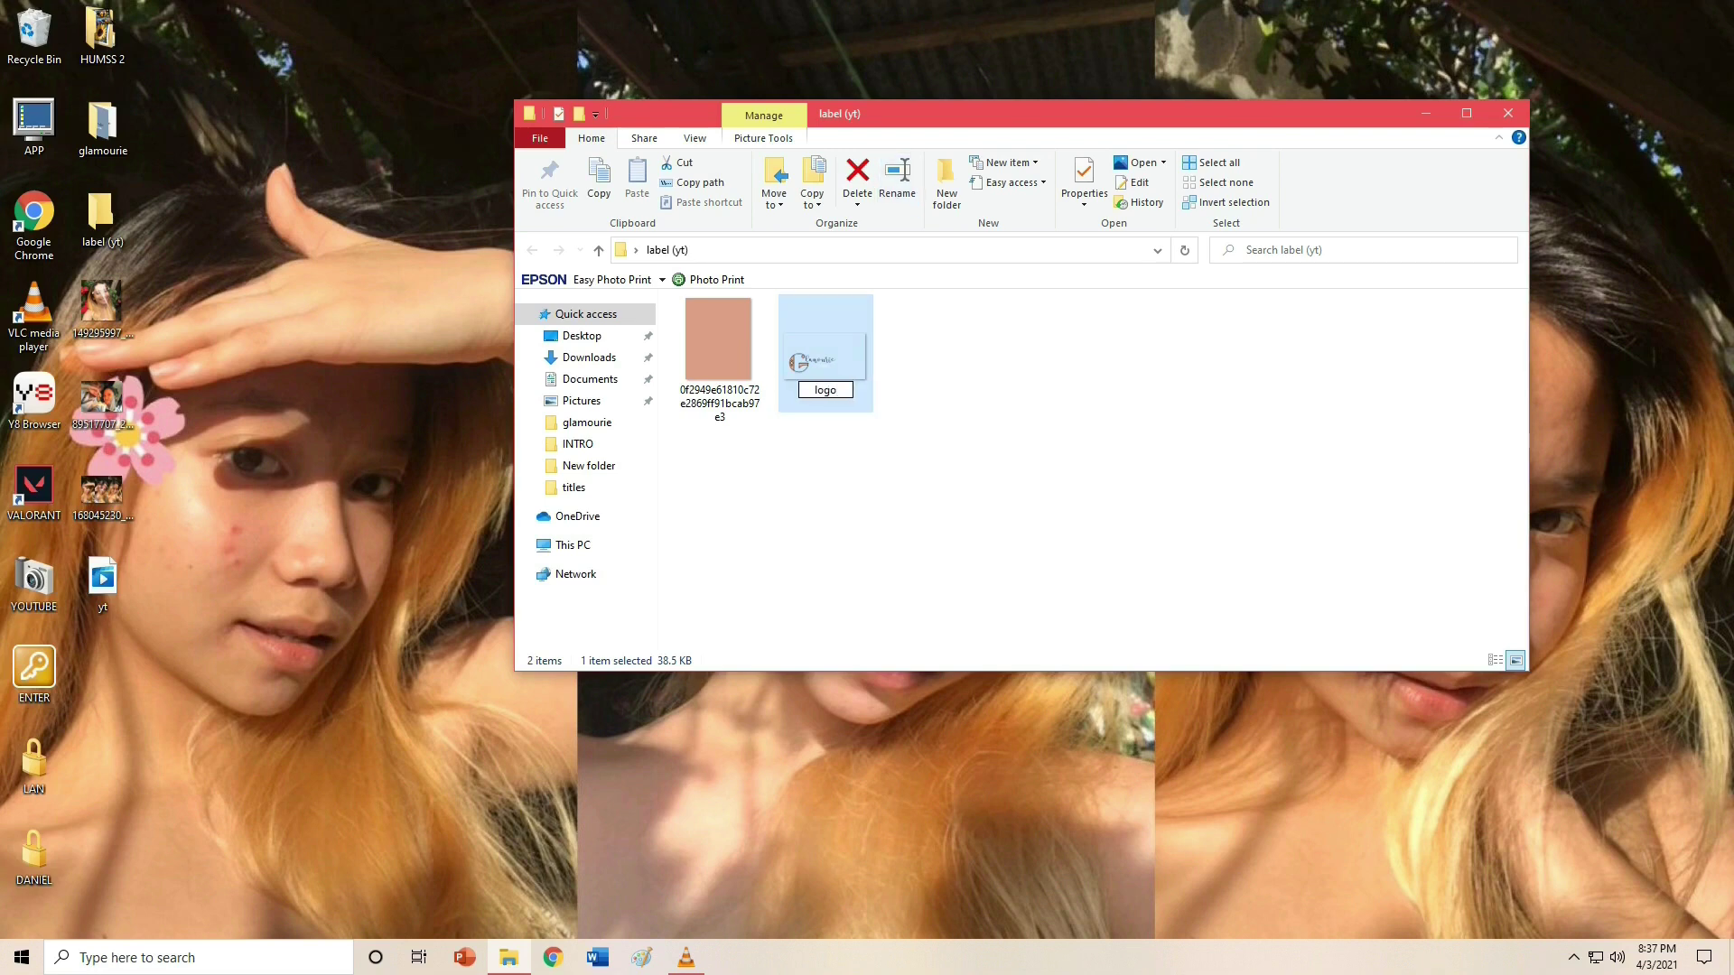
click(508, 957)
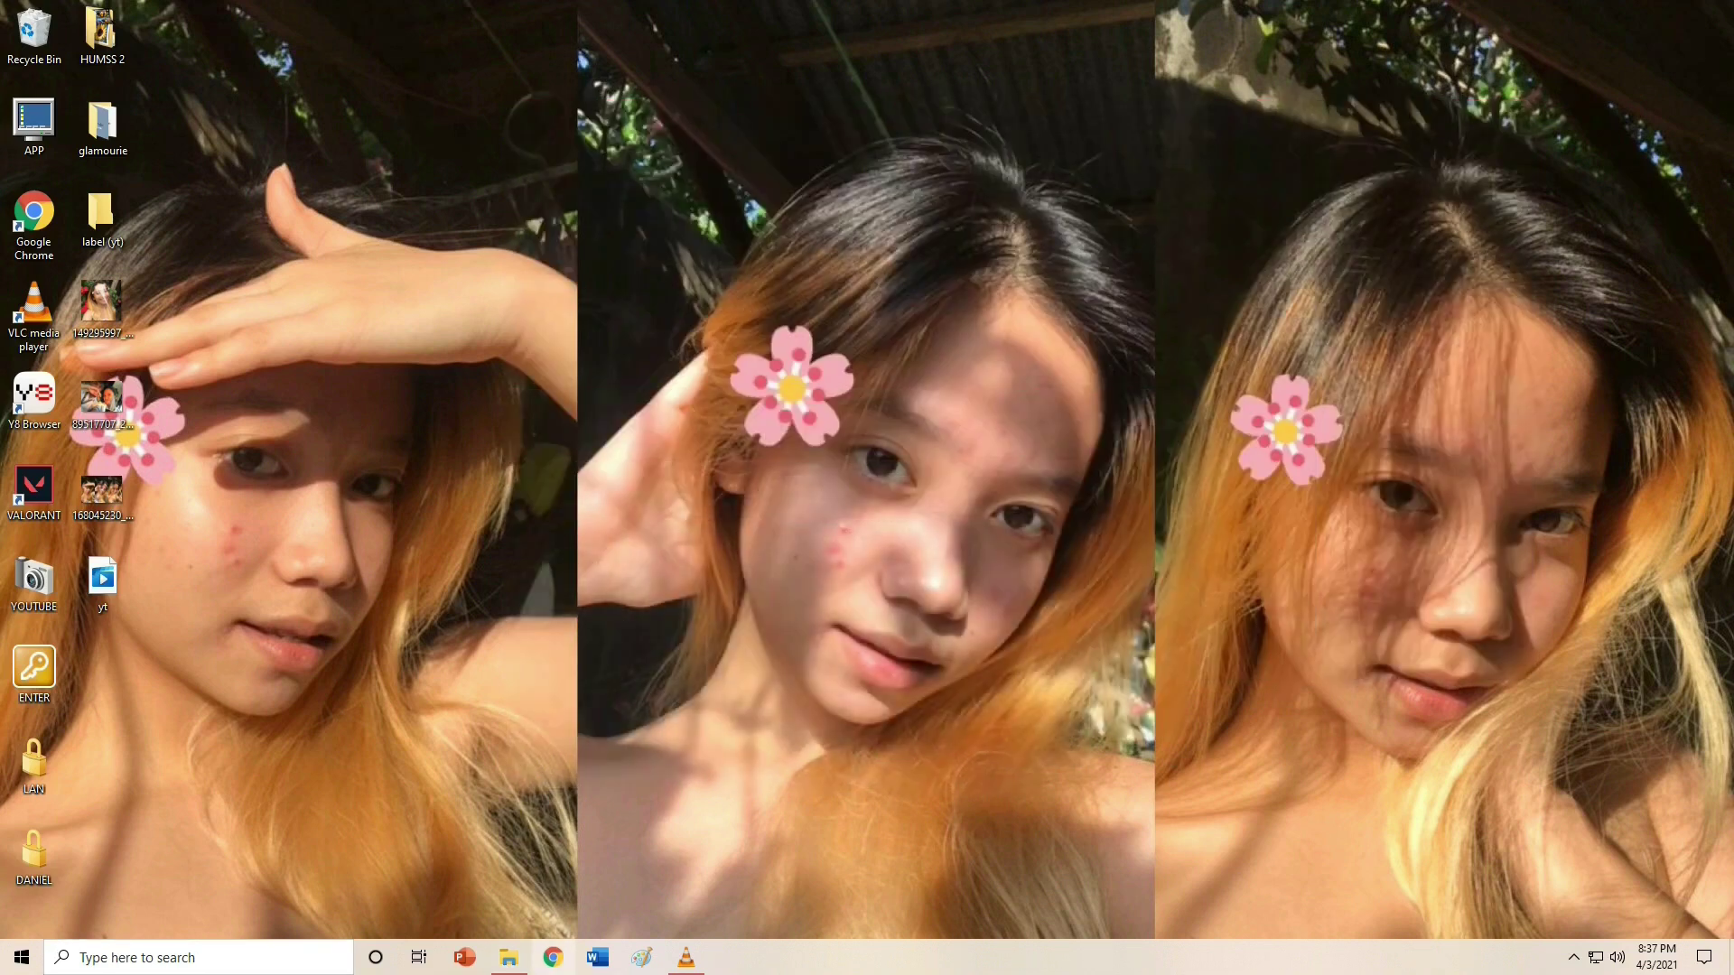
- In Chrome, search Google Images for "pastel plain background aesthetic"
click(553, 957)
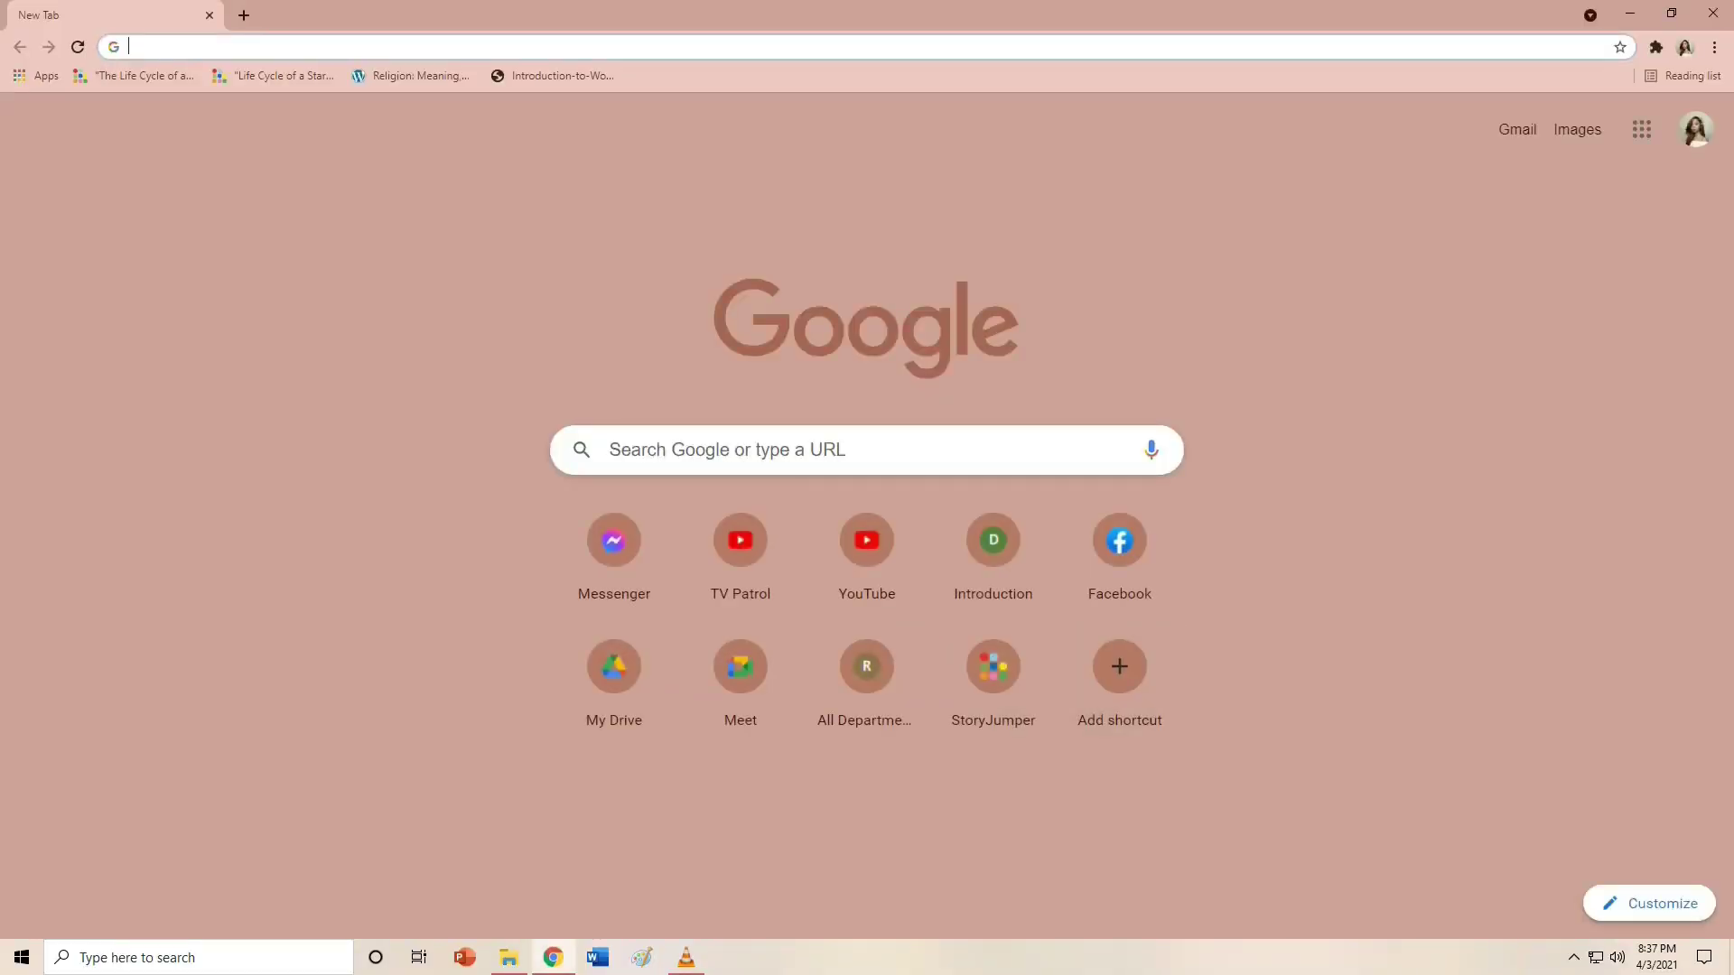
click(1577, 129)
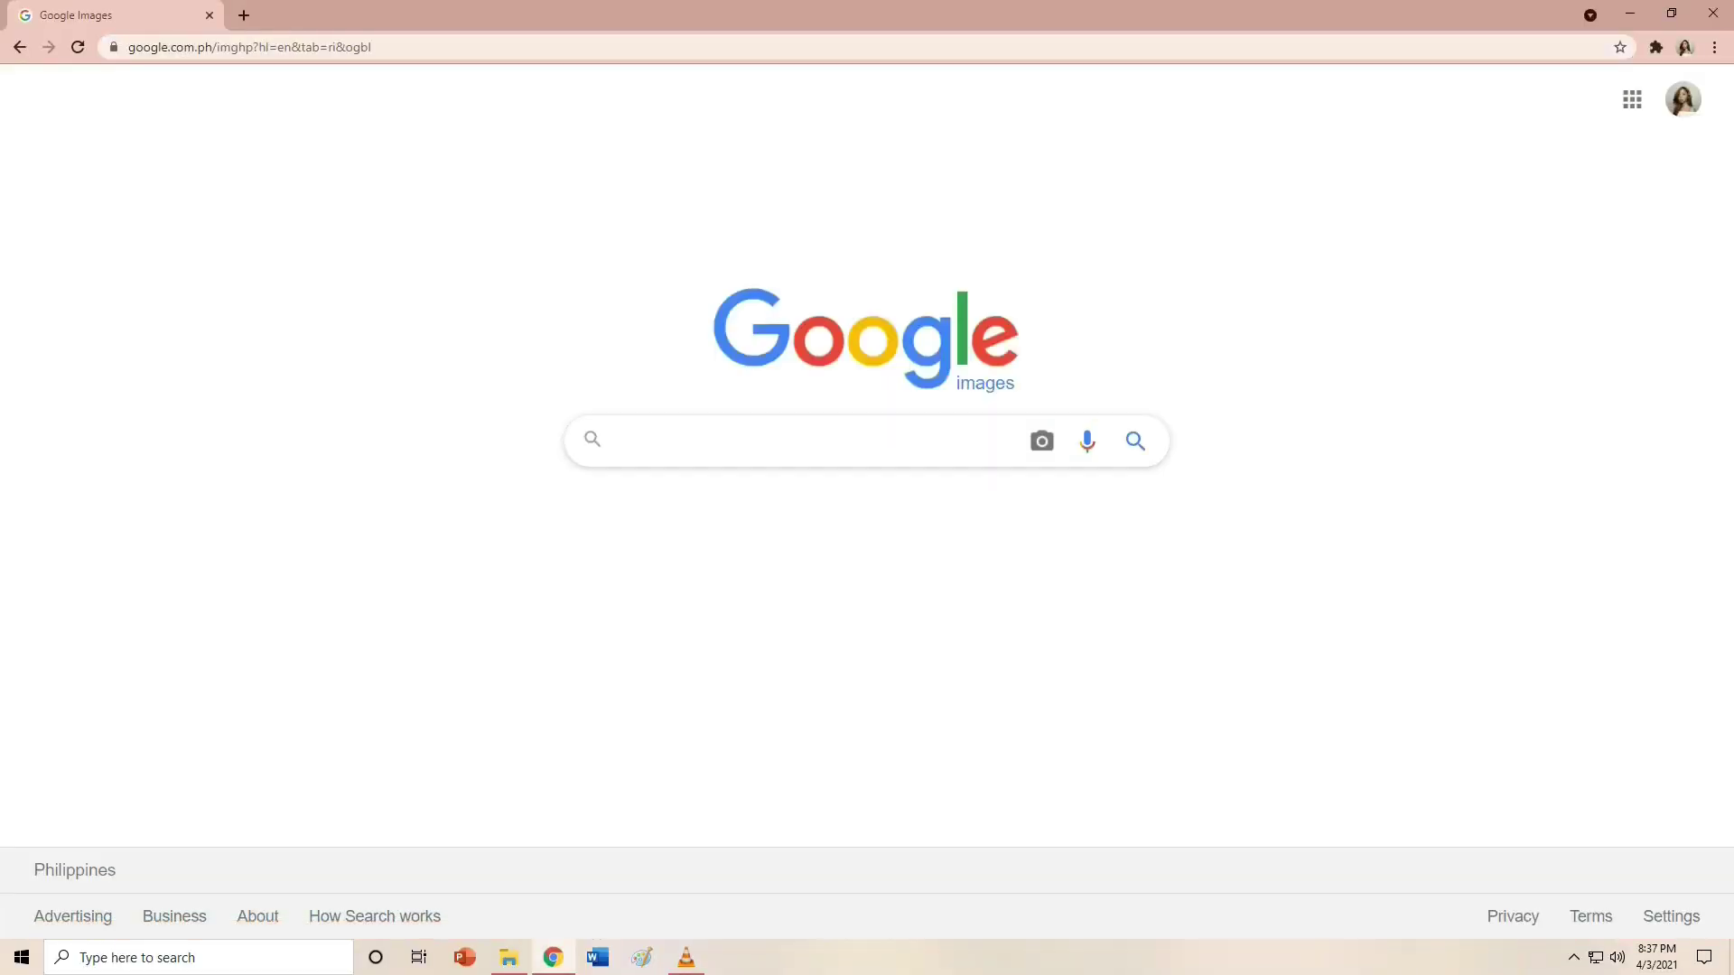
text(paste)
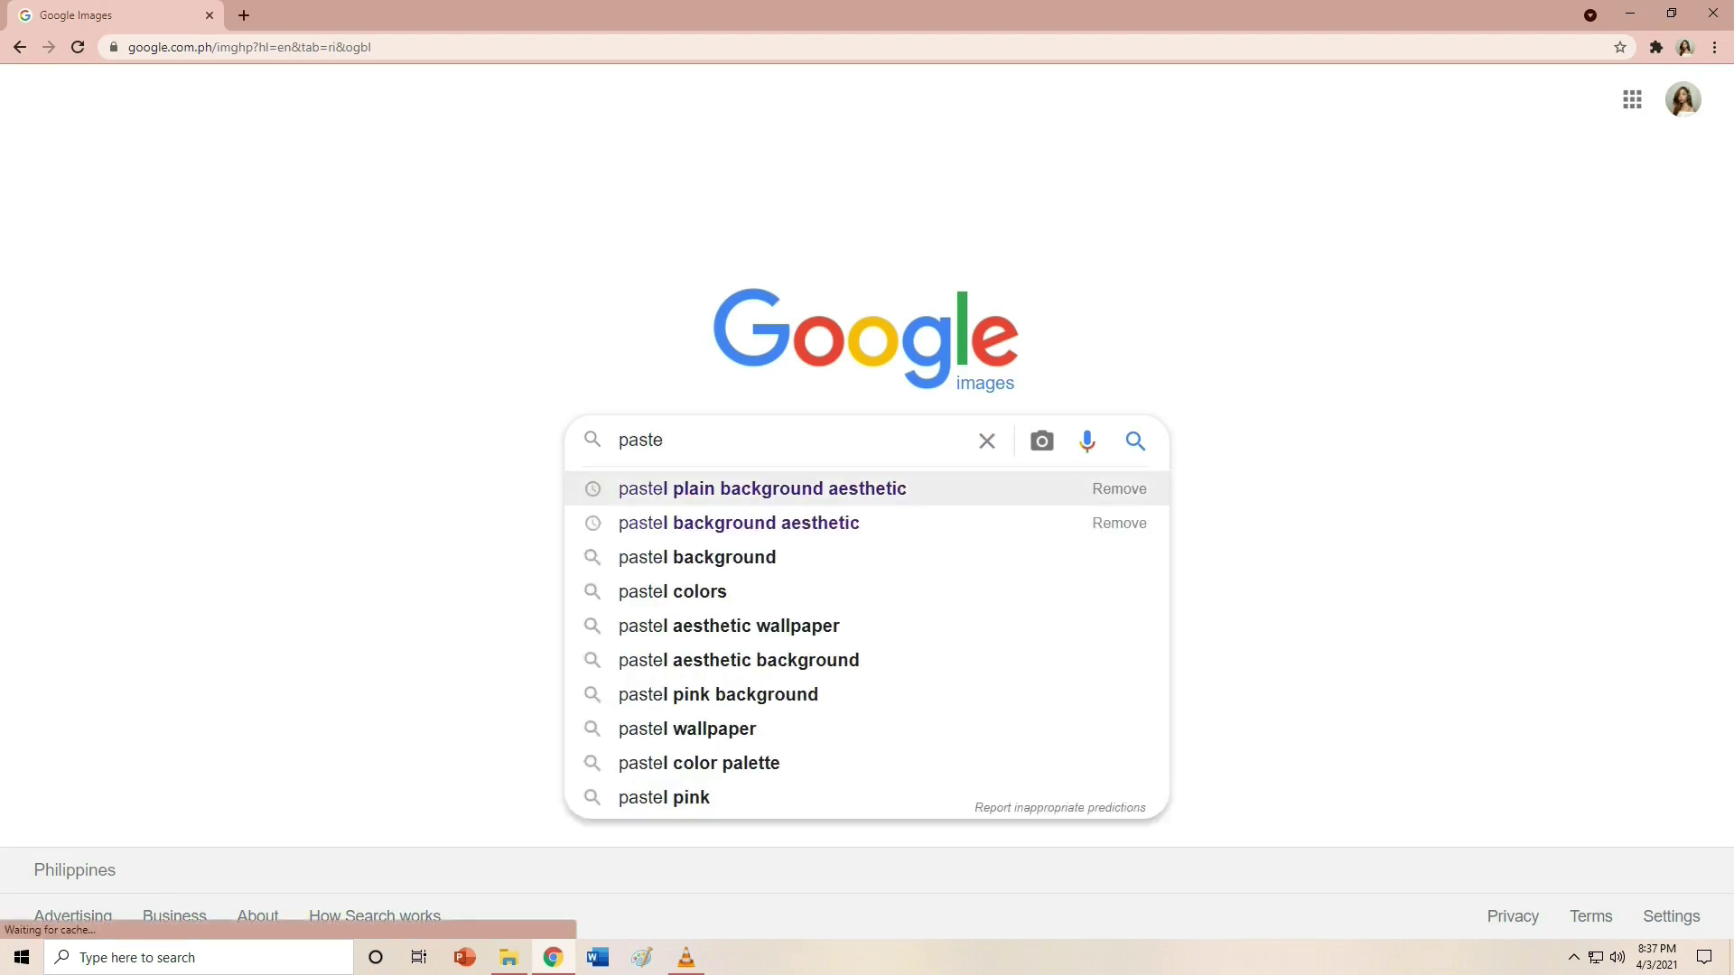
click(762, 489)
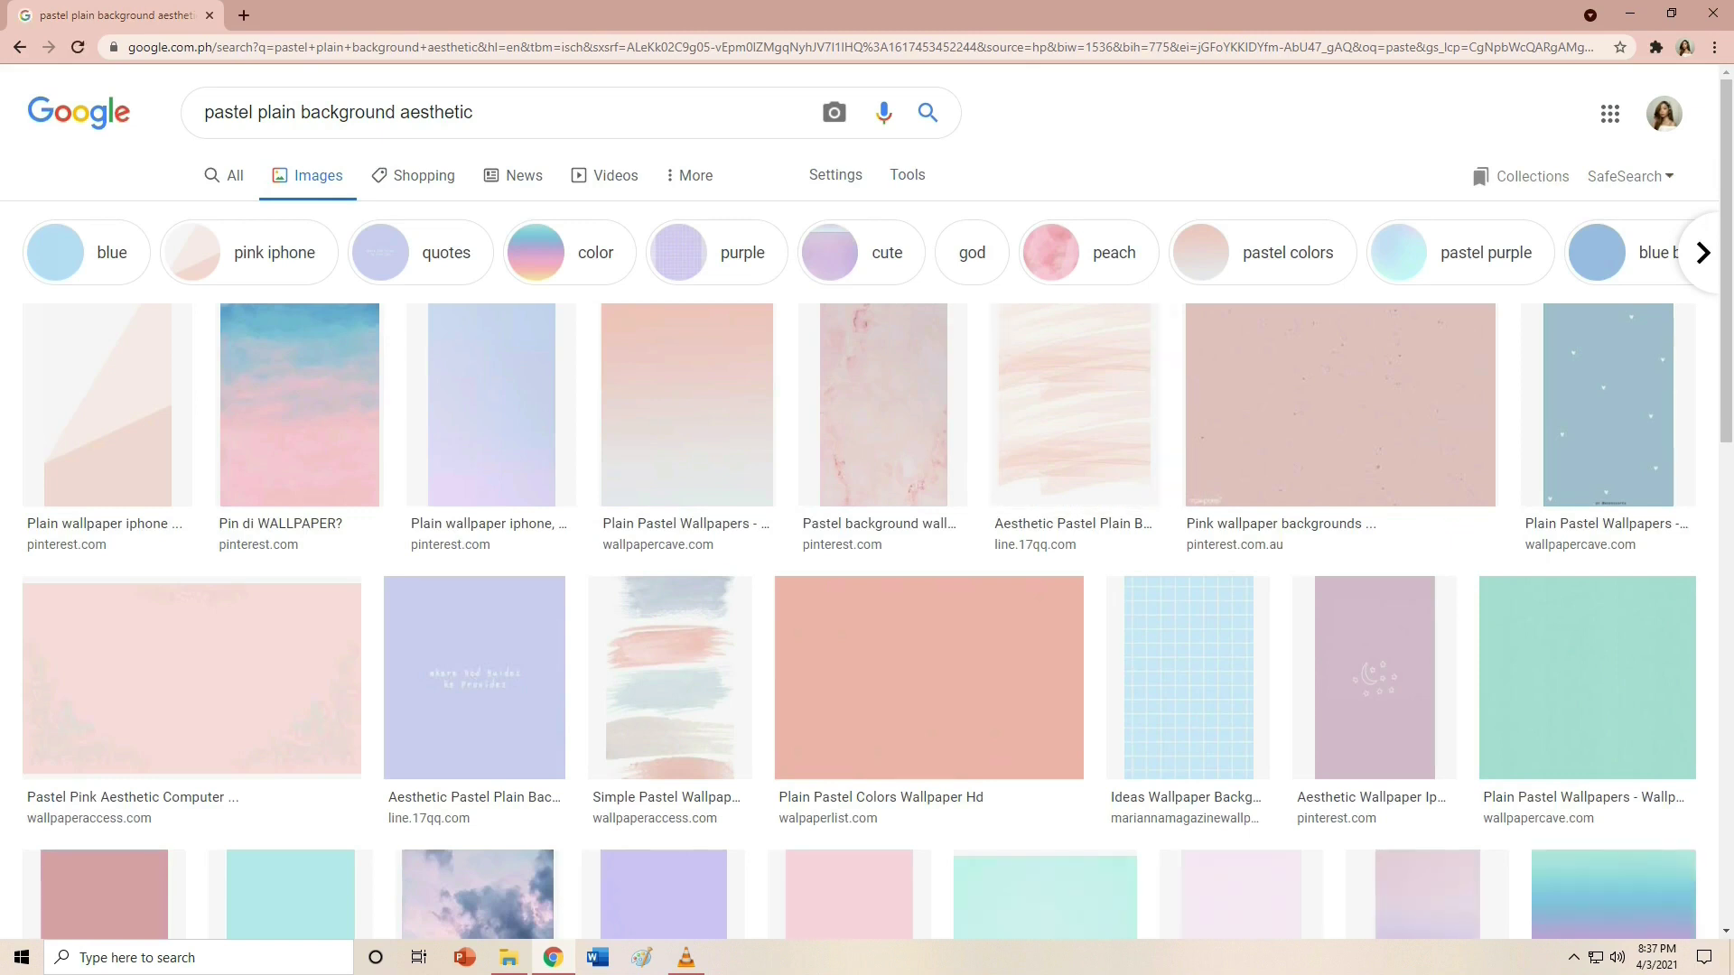
- Examine plain salmon and pink backgrounds in the image results and compare them with the plain background stored in the label (yt) folder
scroll(858, 452, down, 5)
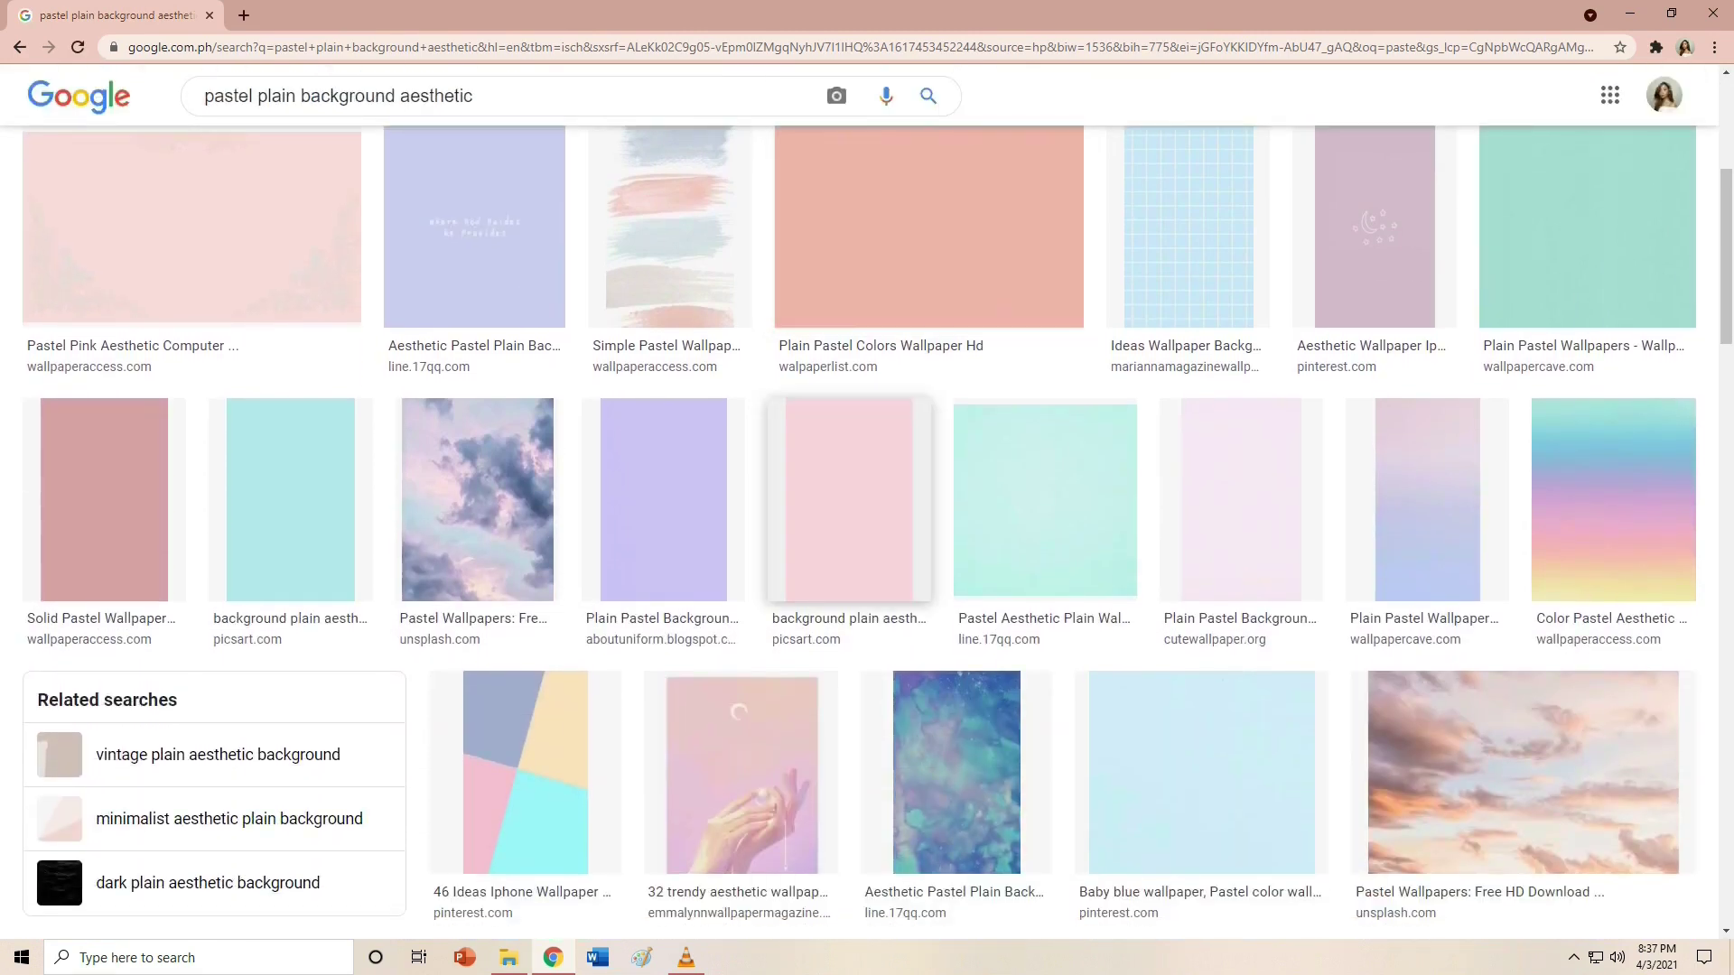
click(929, 226)
scroll(1377, 542, down, 4)
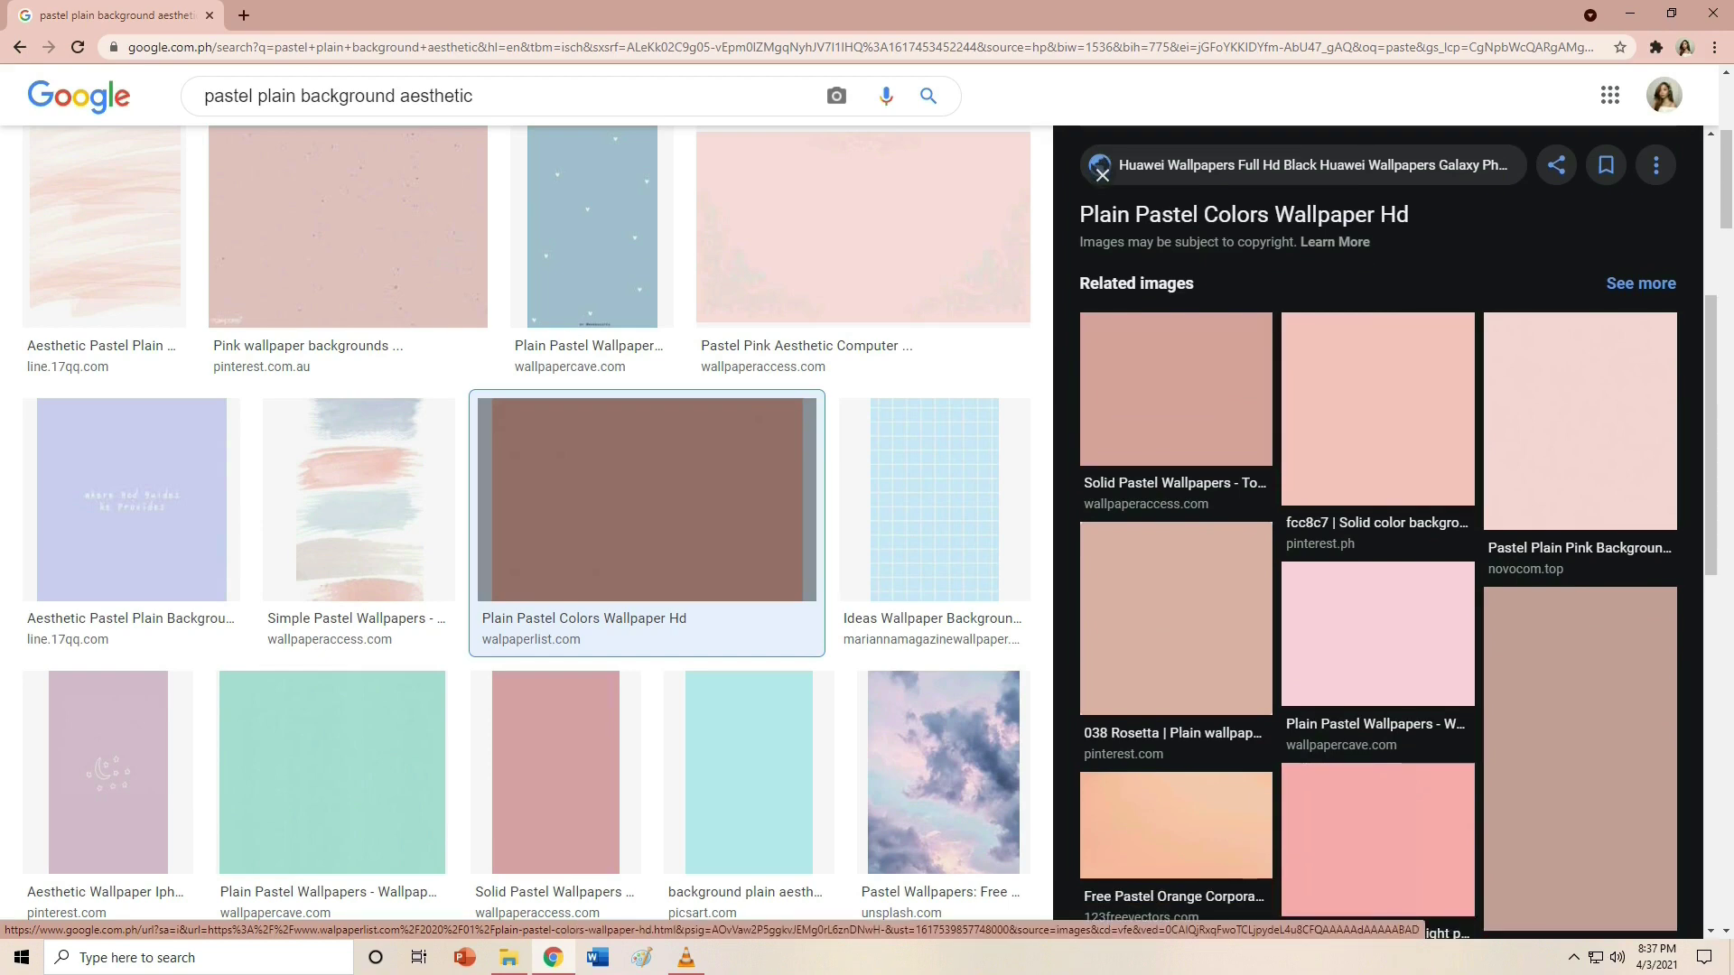
click(1176, 388)
scroll(1377, 542, down, 5)
click(1377, 650)
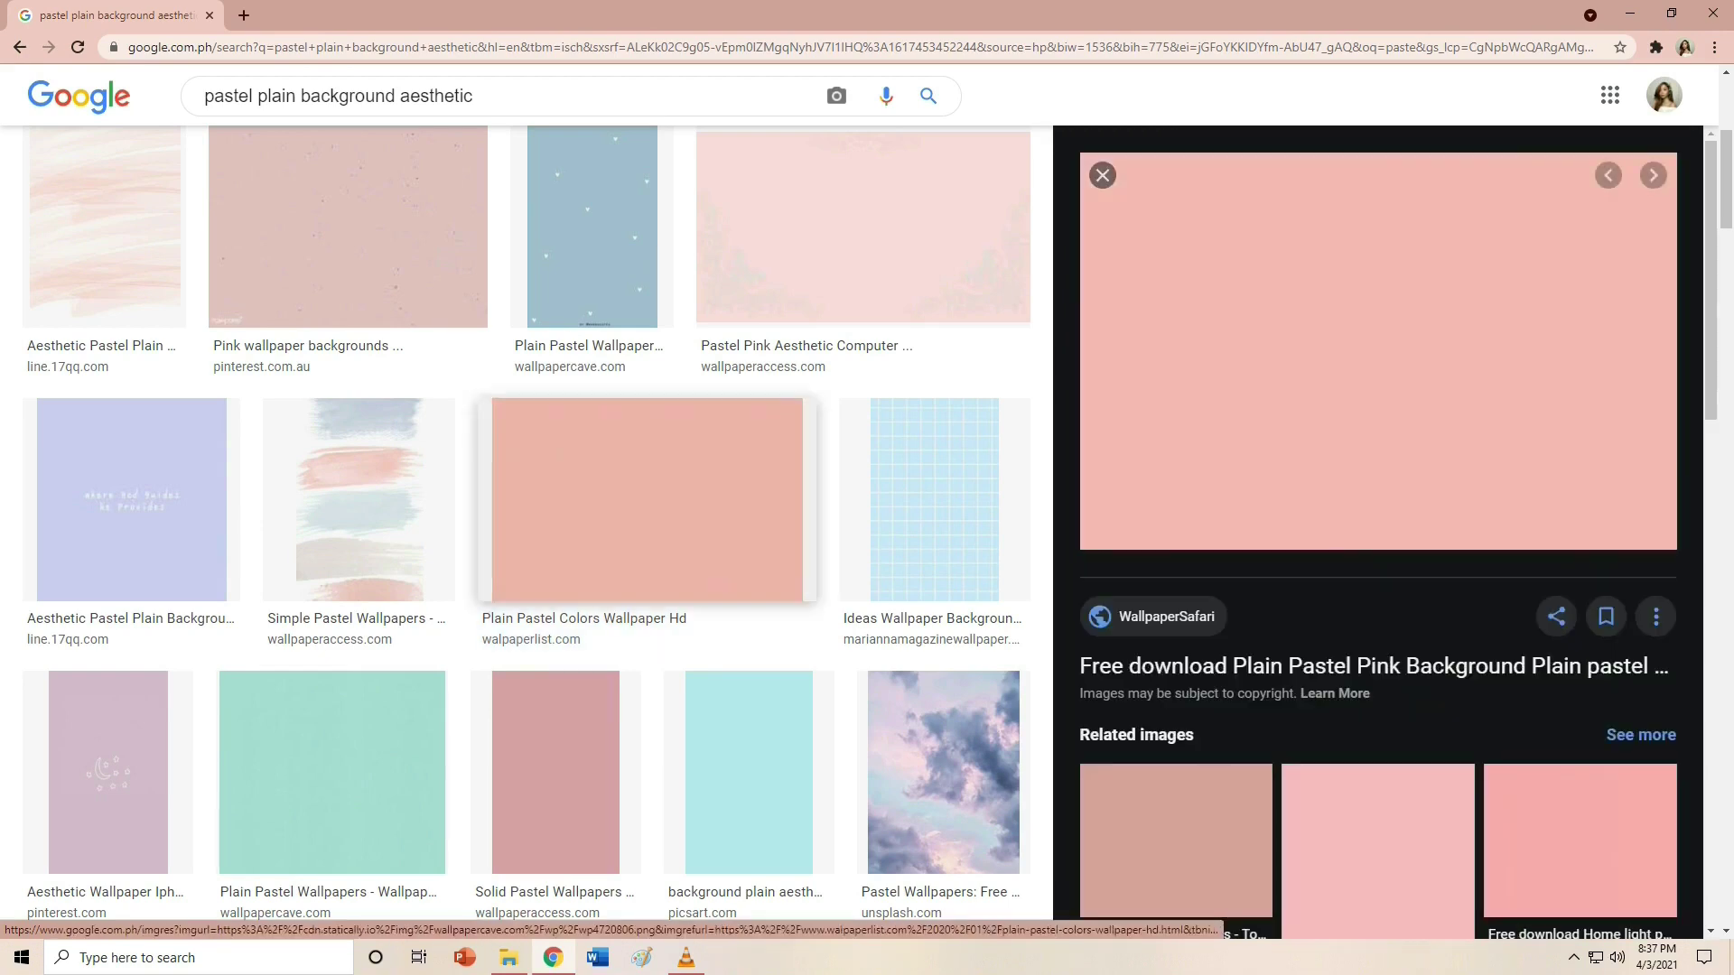
key(alt+Tab)
click(719, 356)
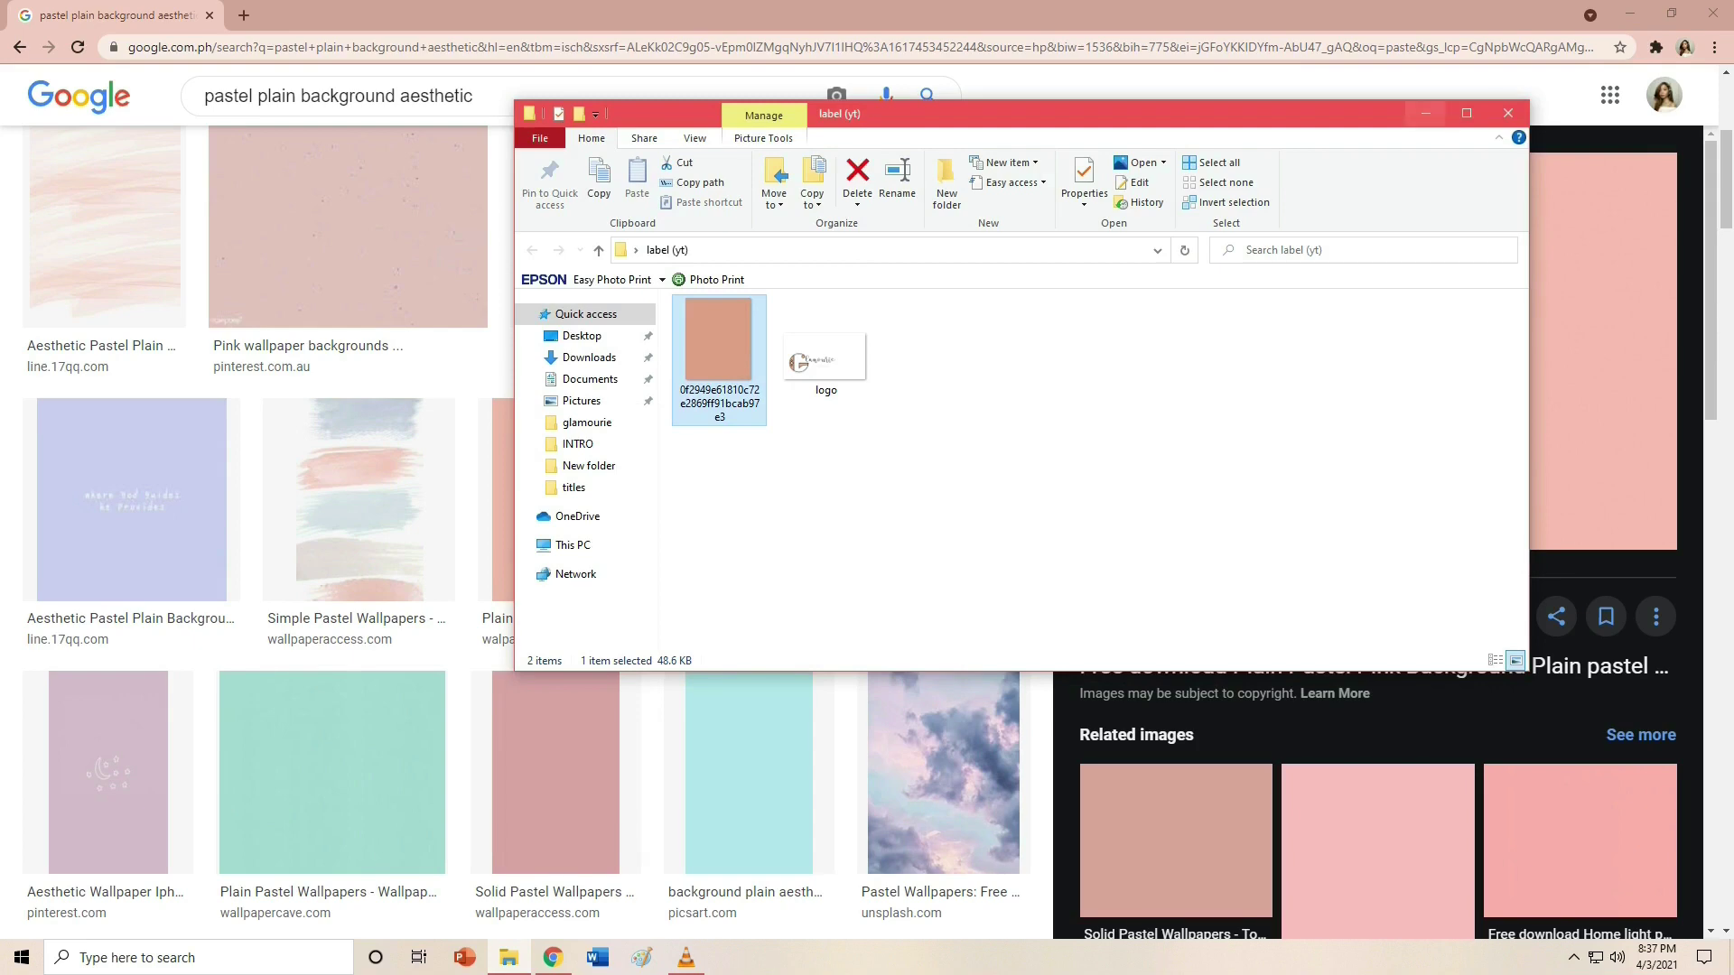
click(1426, 114)
scroll(524, 542, up, 5)
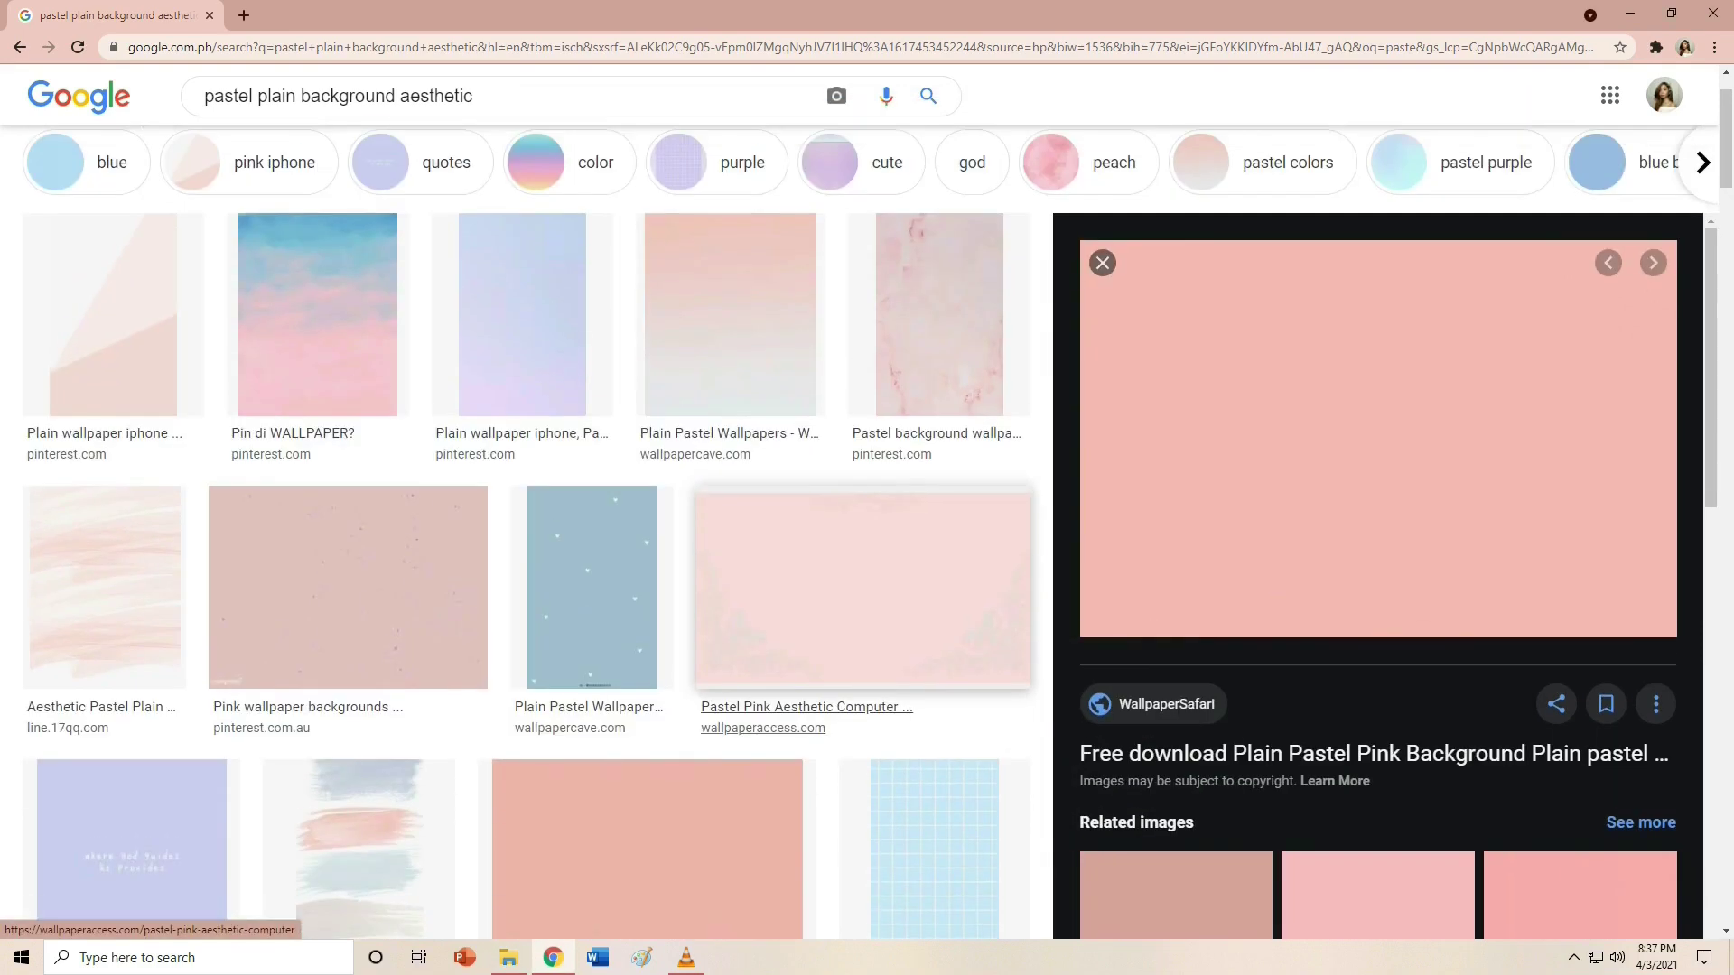
- Search Google Images for "minimal line art"
click(473, 112)
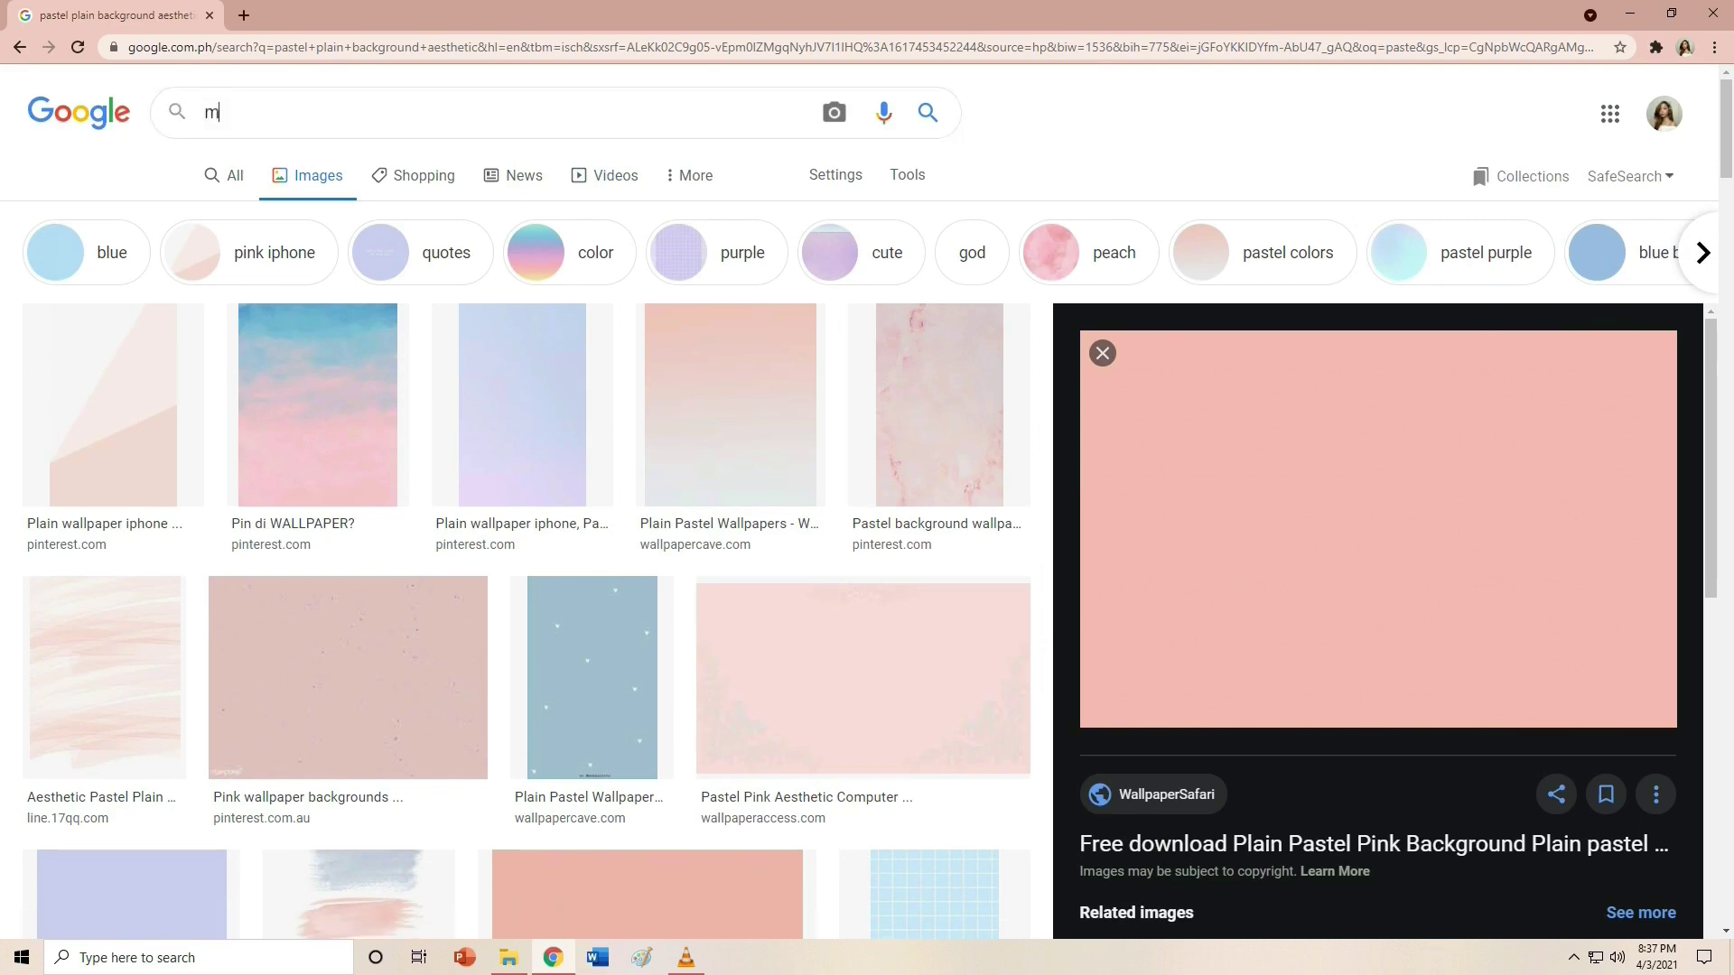
text(minimal)
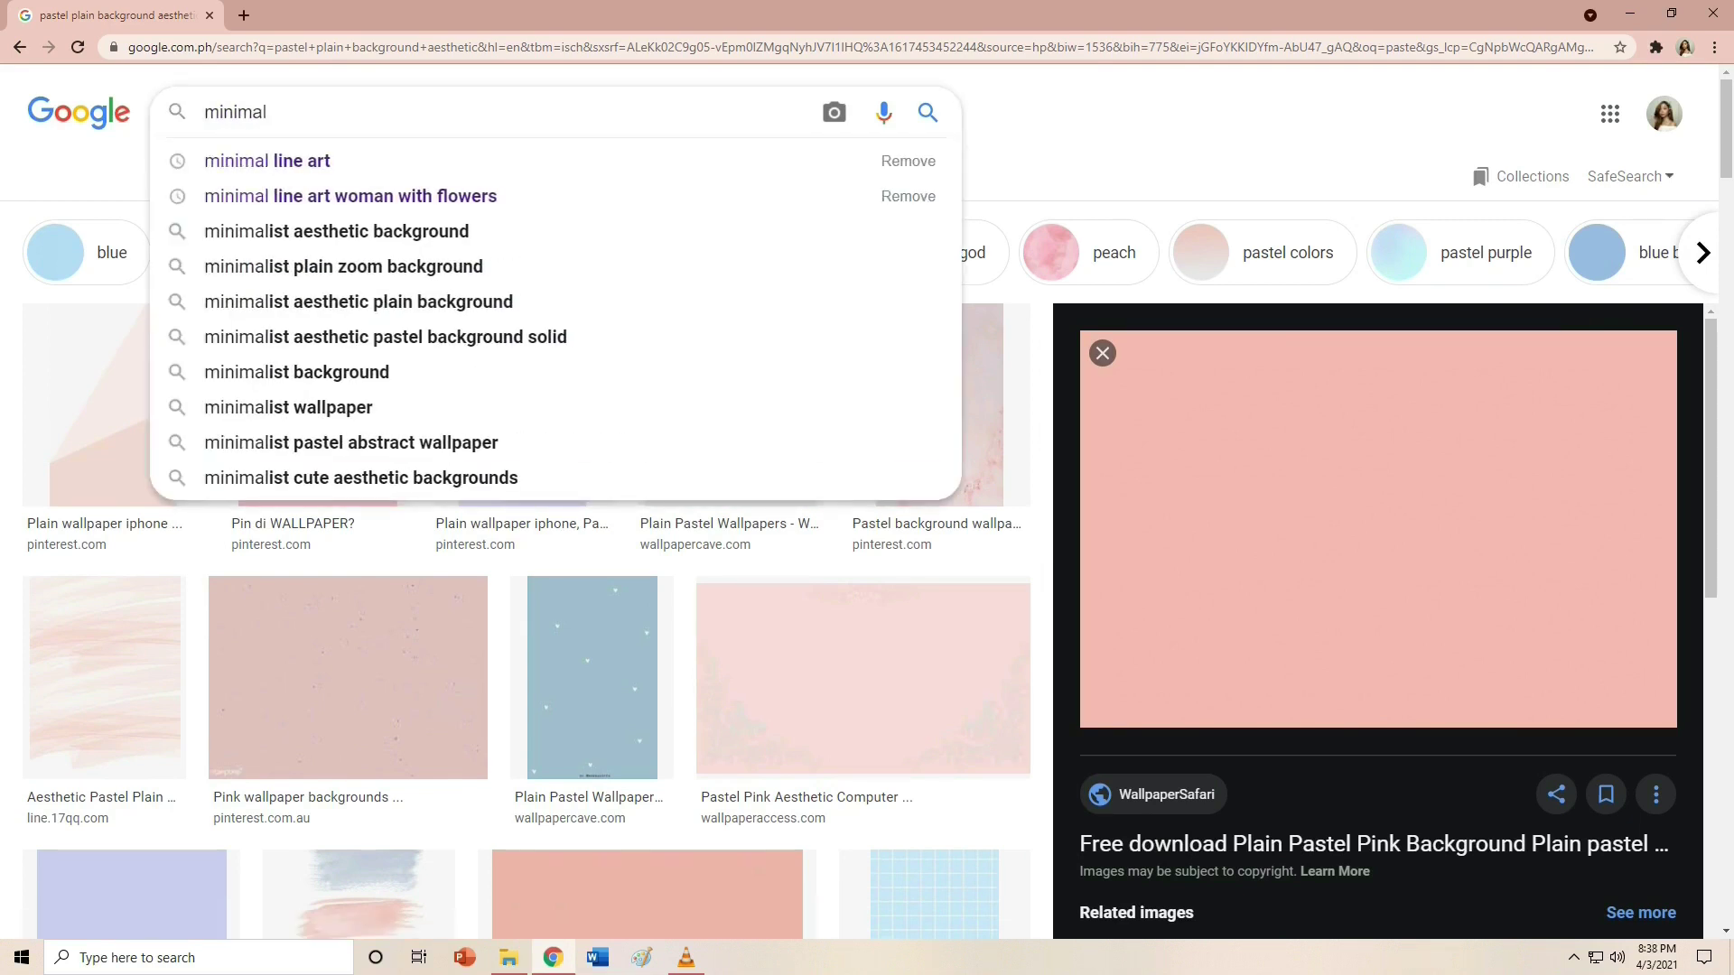
click(267, 160)
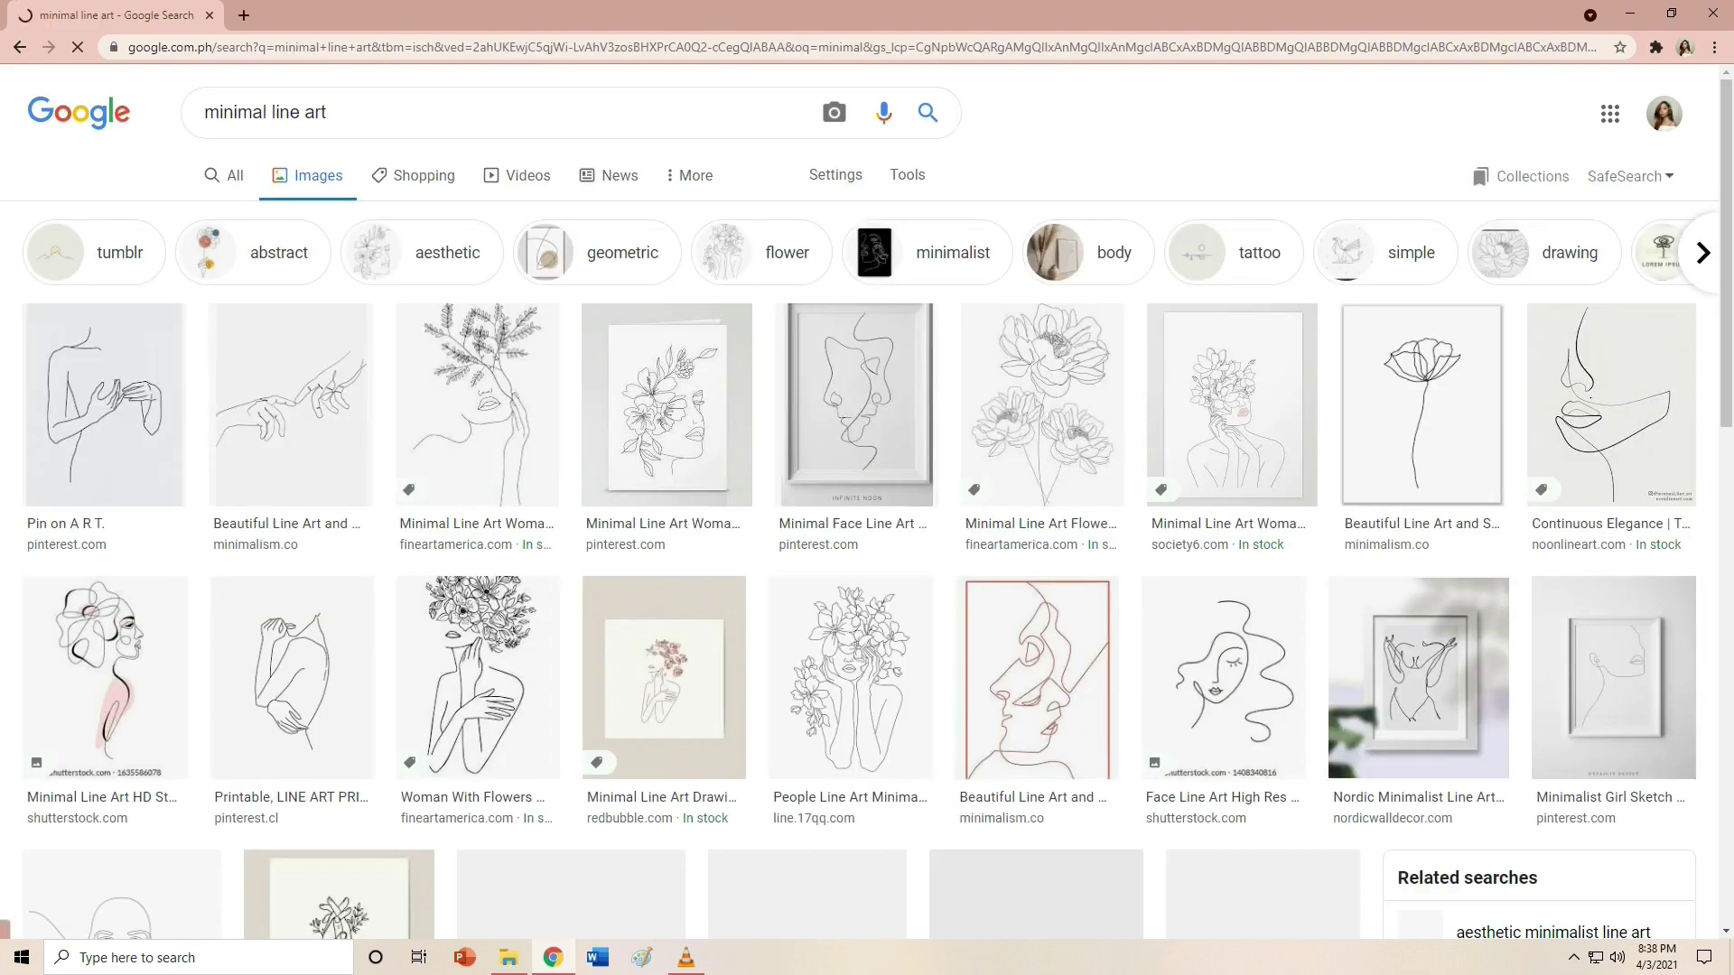
- Save the "Aesthetic: Flowers 2" line drawing of a woman with flowers into the label (yt) folder and minimize the folder window
scroll(858, 533, down, 4)
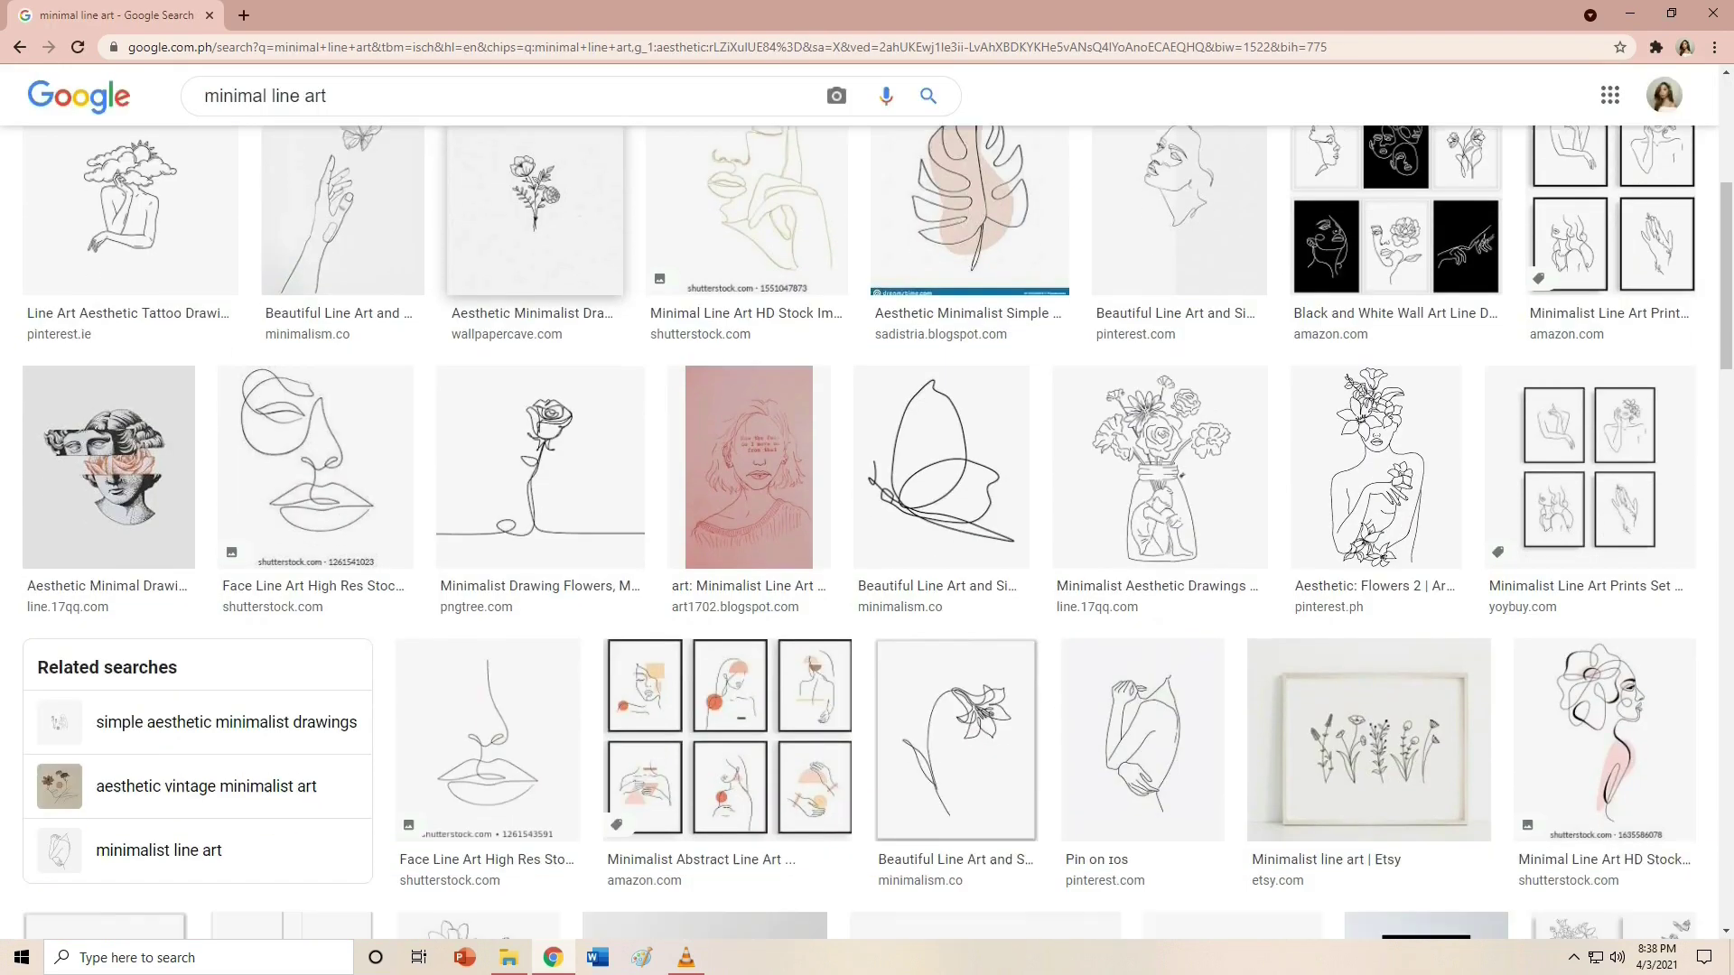
click(1375, 407)
drag(1264, 497, 930, 357)
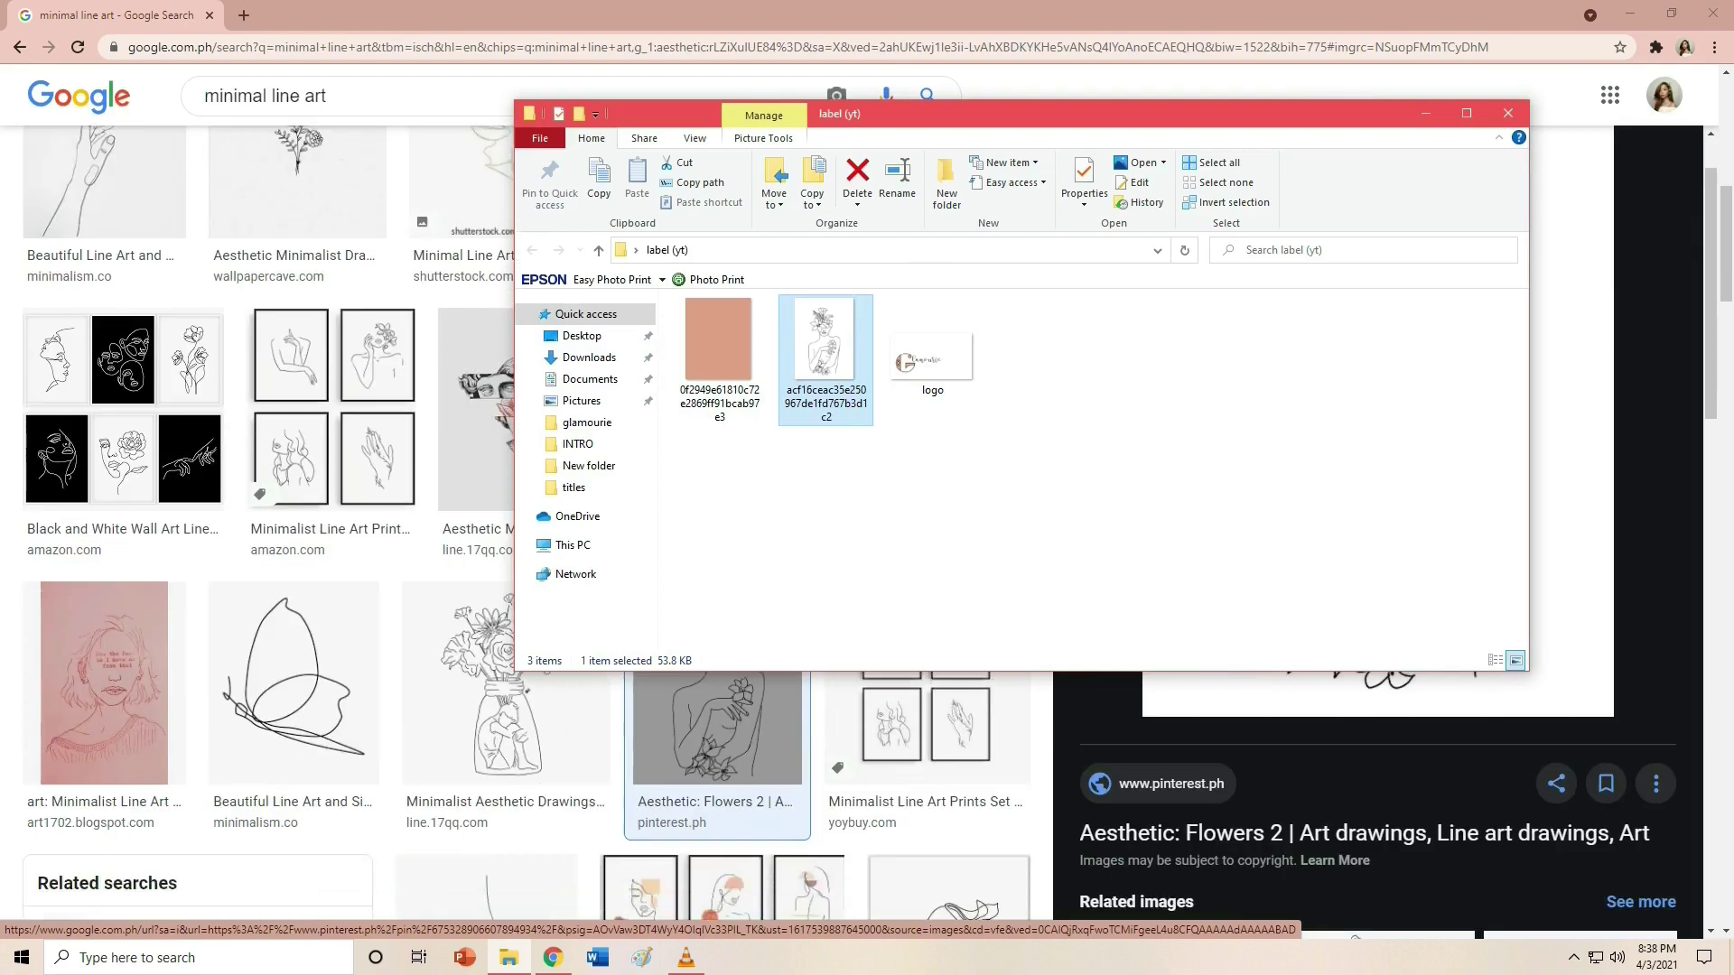
click(1426, 113)
- Browse the related line drawings and open the one of a woman with a peony crown and a hand on her shoulder
scroll(1373, 452, down, 10)
scroll(1580, 813, up, 3)
click(1581, 813)
scroll(1580, 813, down, 8)
scroll(1174, 452, up, 1)
click(1174, 469)
scroll(1175, 470, down, 8)
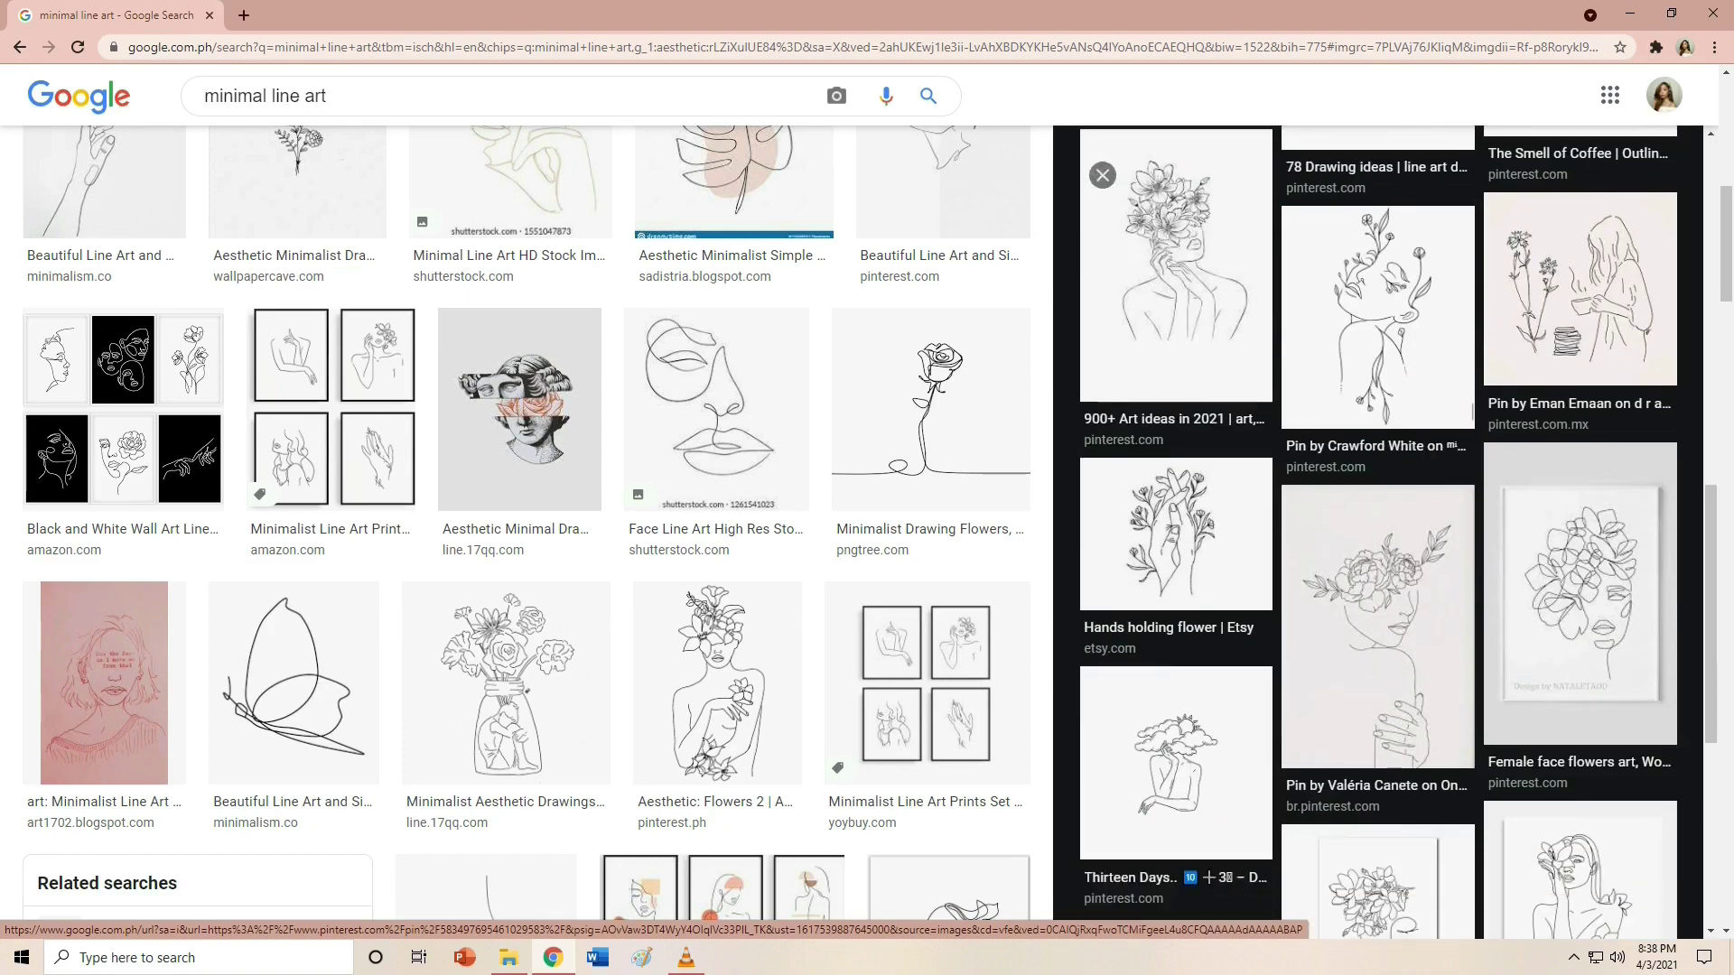
click(1377, 623)
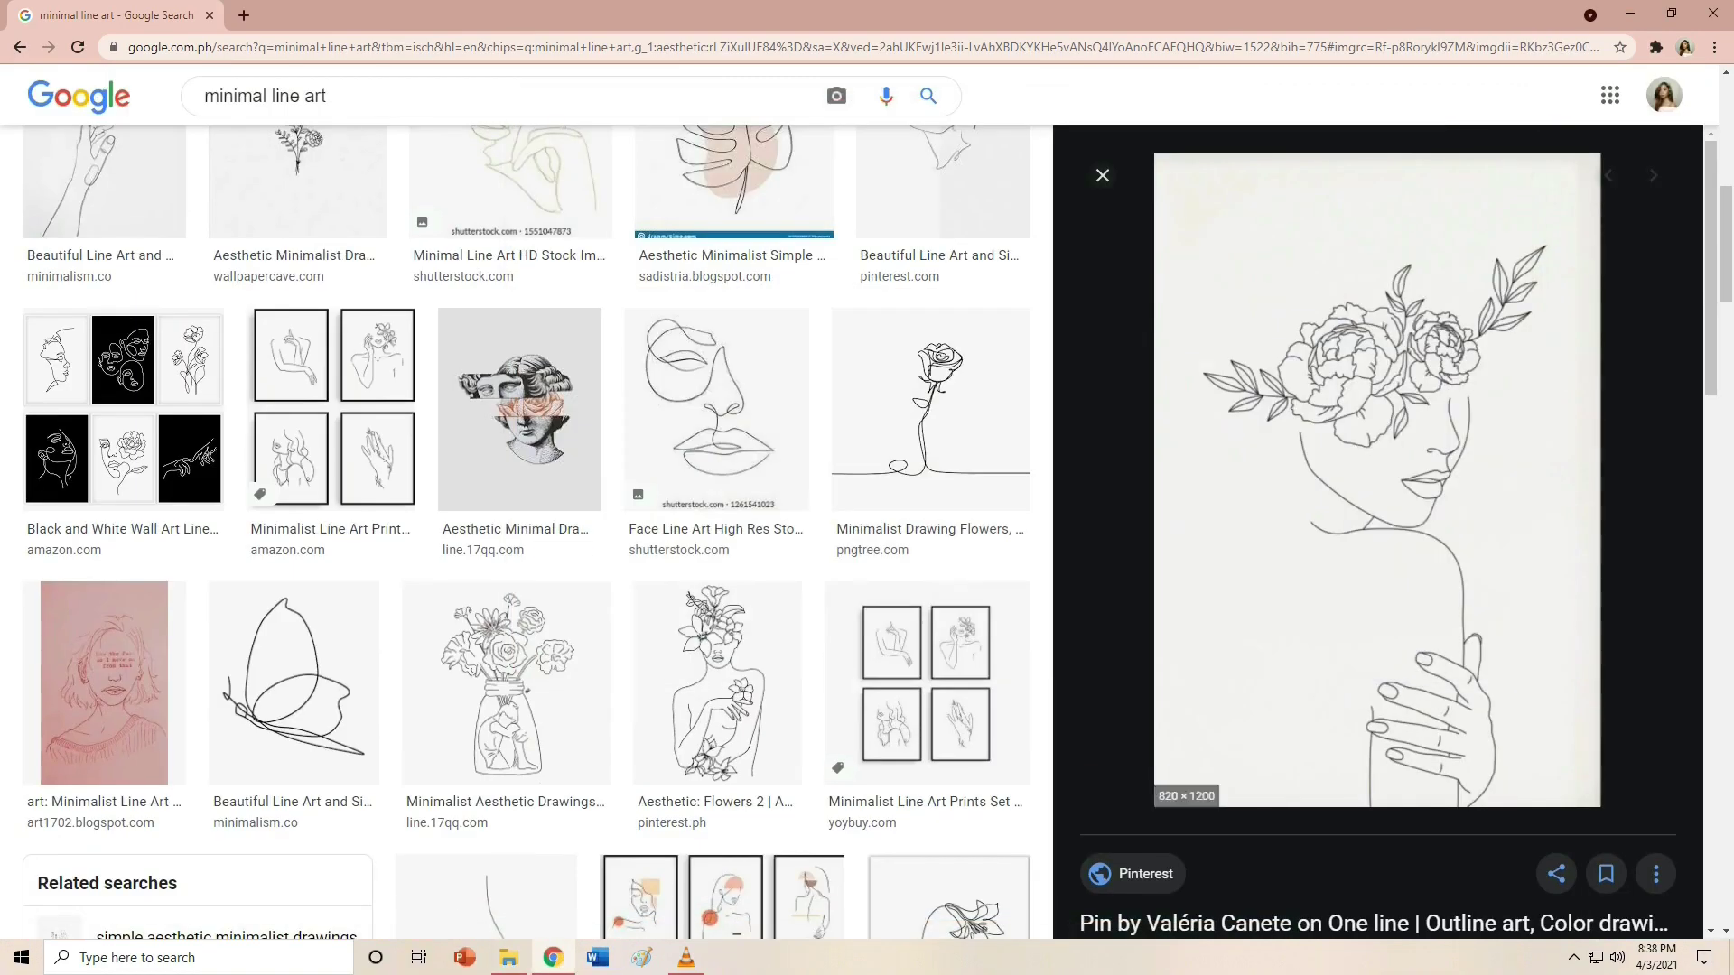
- Search Google Images for "paint stroke png" and look through the brush stroke results
key(slash)
text(paint stroke png)
key(Return)
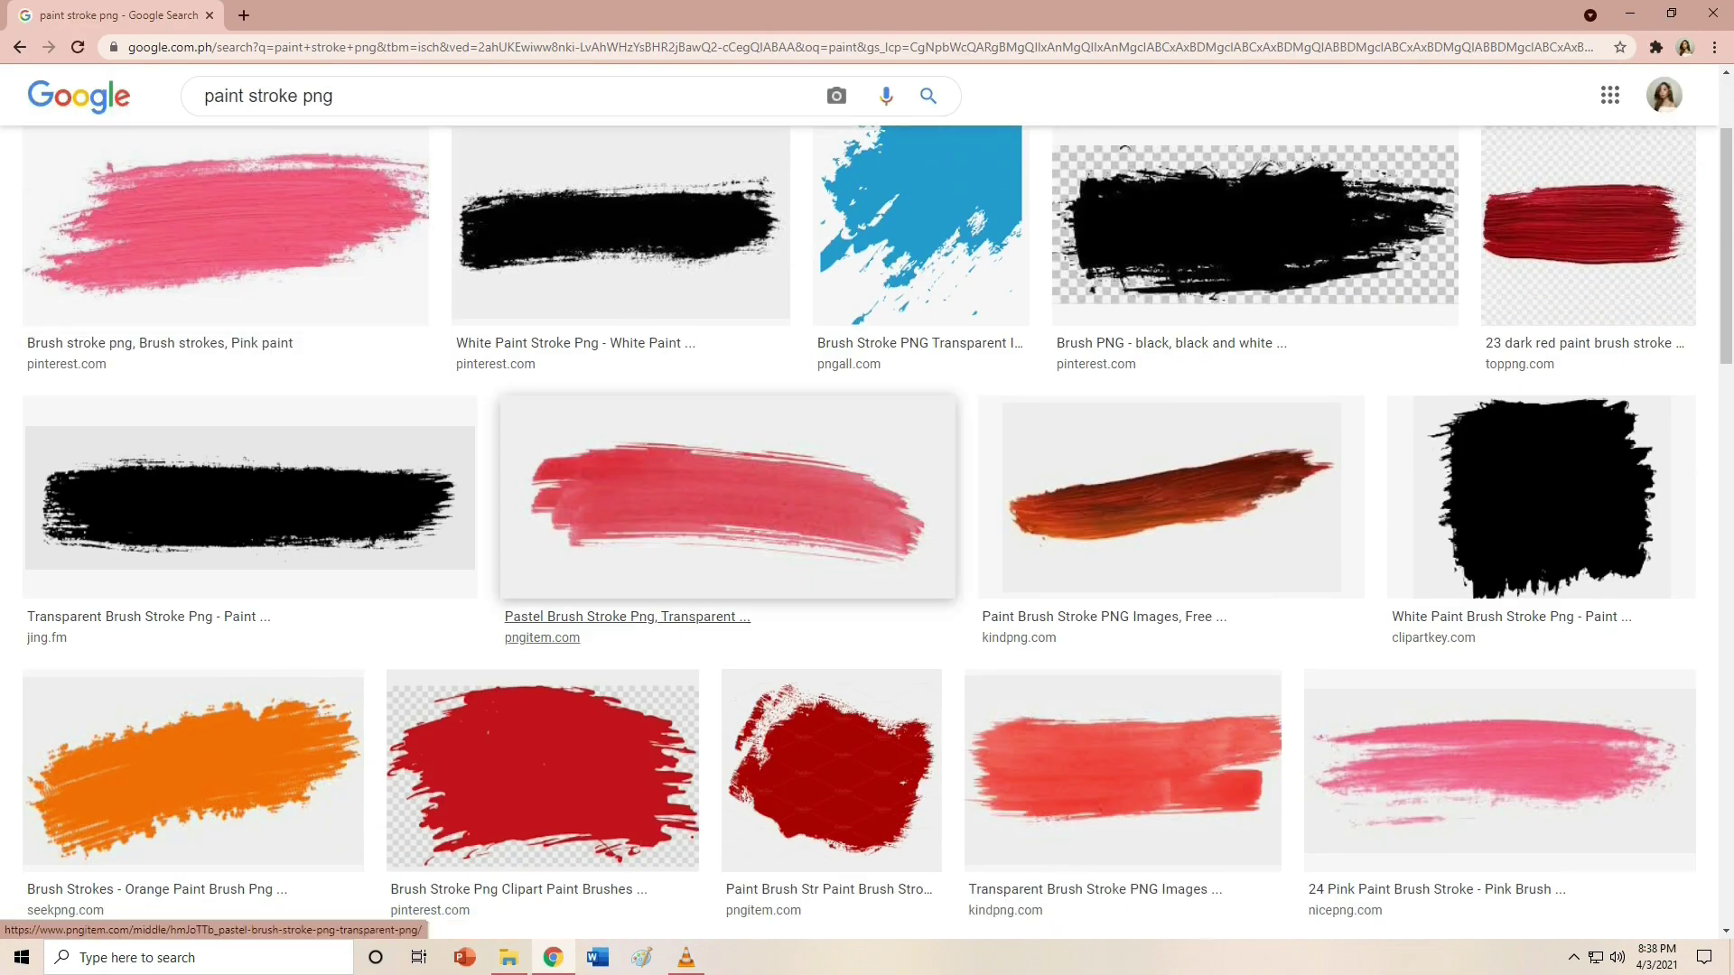
scroll(867, 533, down, 6)
scroll(867, 533, up, 5)
scroll(867, 532, down, 5)
scroll(867, 533, up, 5)
- Refine the image search to "paint stroke png white" and save a white brush stroke image into the label (yt) folder
key(slash)
text(white)
key(Return)
scroll(488, 542, down, 3)
click(252, 742)
mouse_move(252, 743)
mouse_down()
mouse_move(464, 958)
mouse_move(509, 958)
mouse_up()
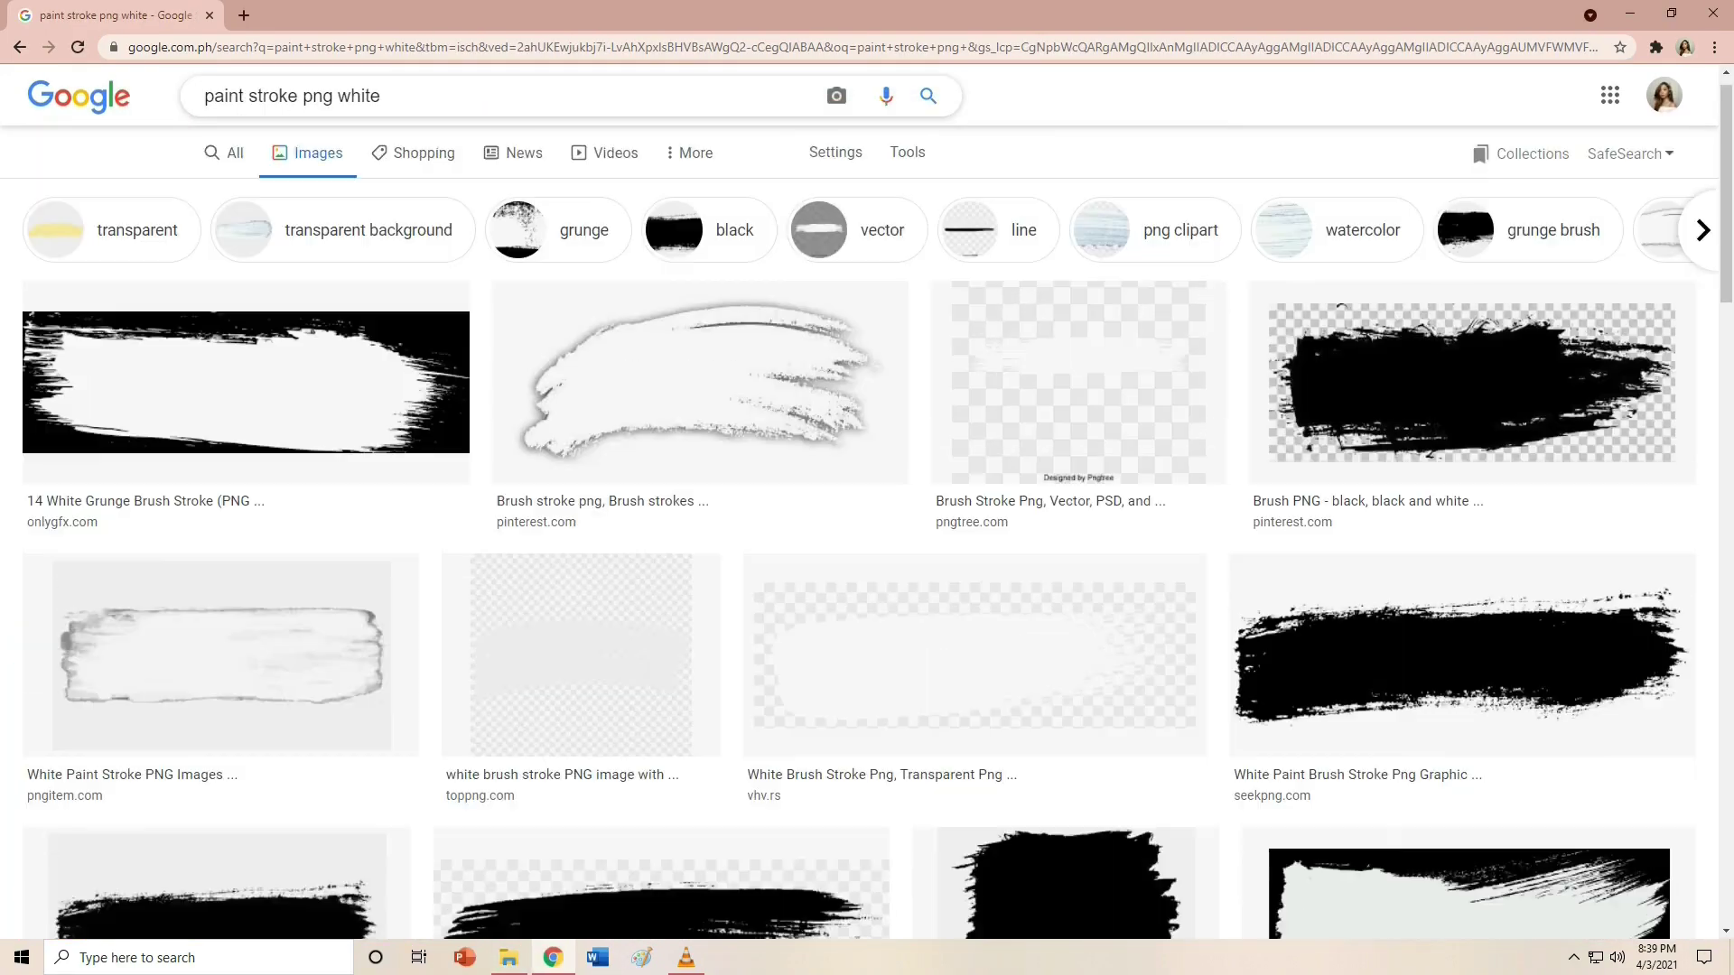
- In a new browser tab placed first, search for "remove background" and open the remove.bg site
key(ctrl+t)
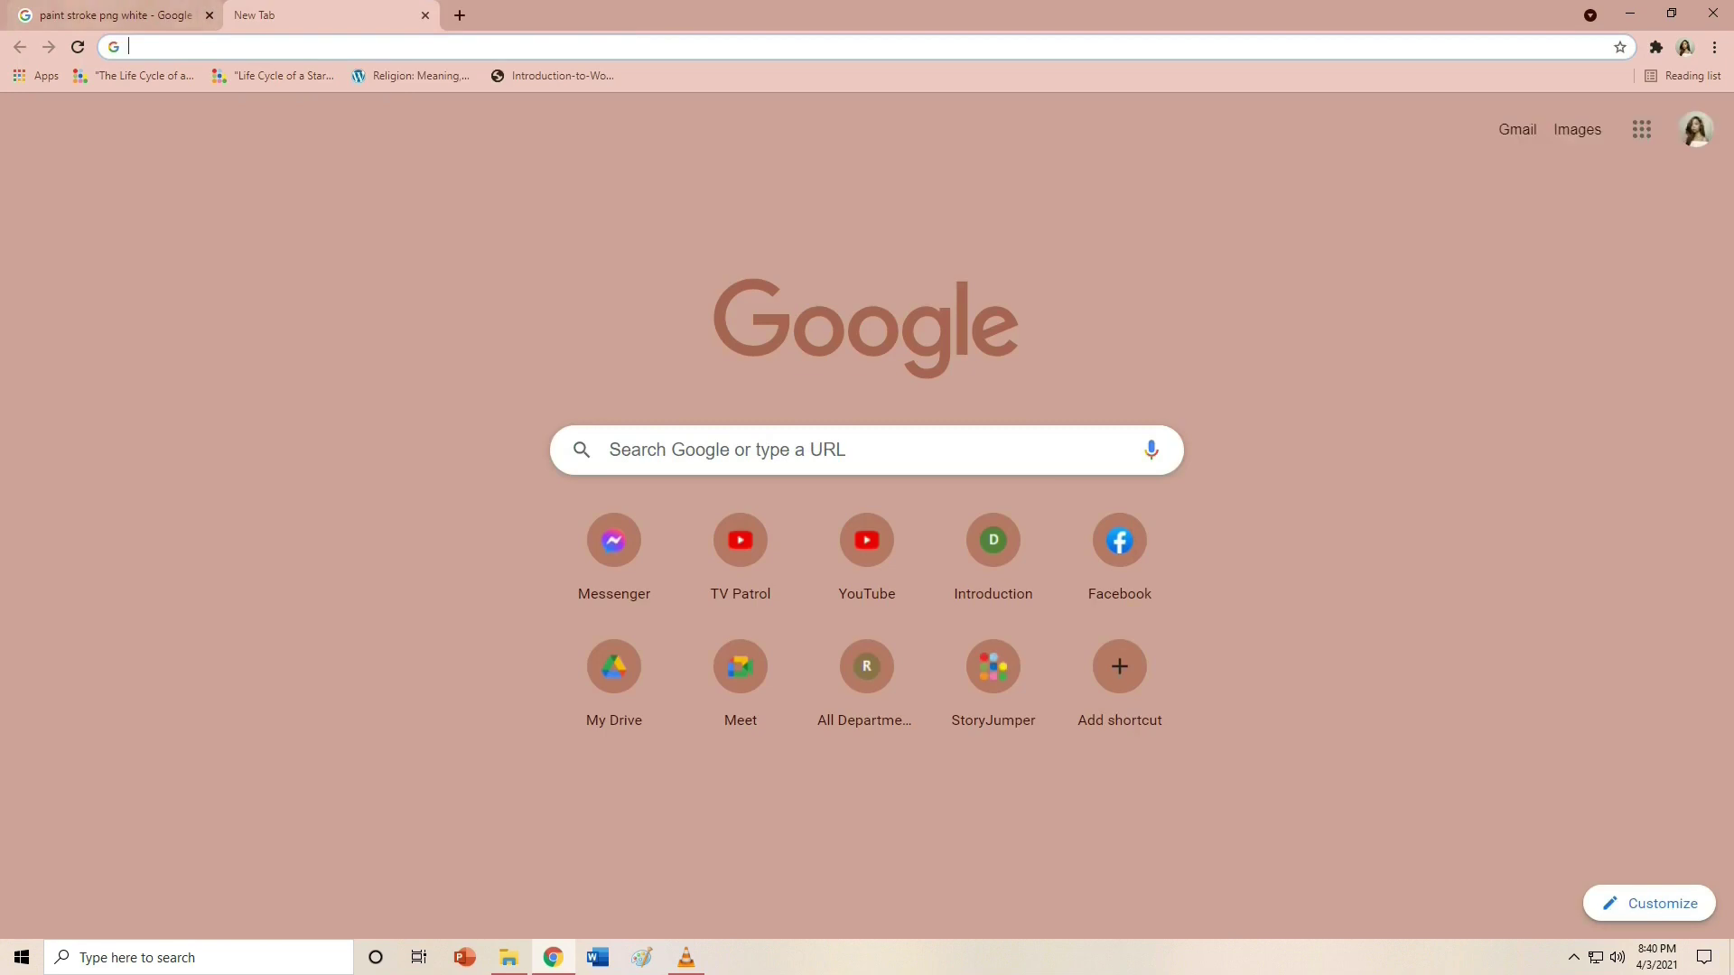
key(ctrl+shift+Page_Up)
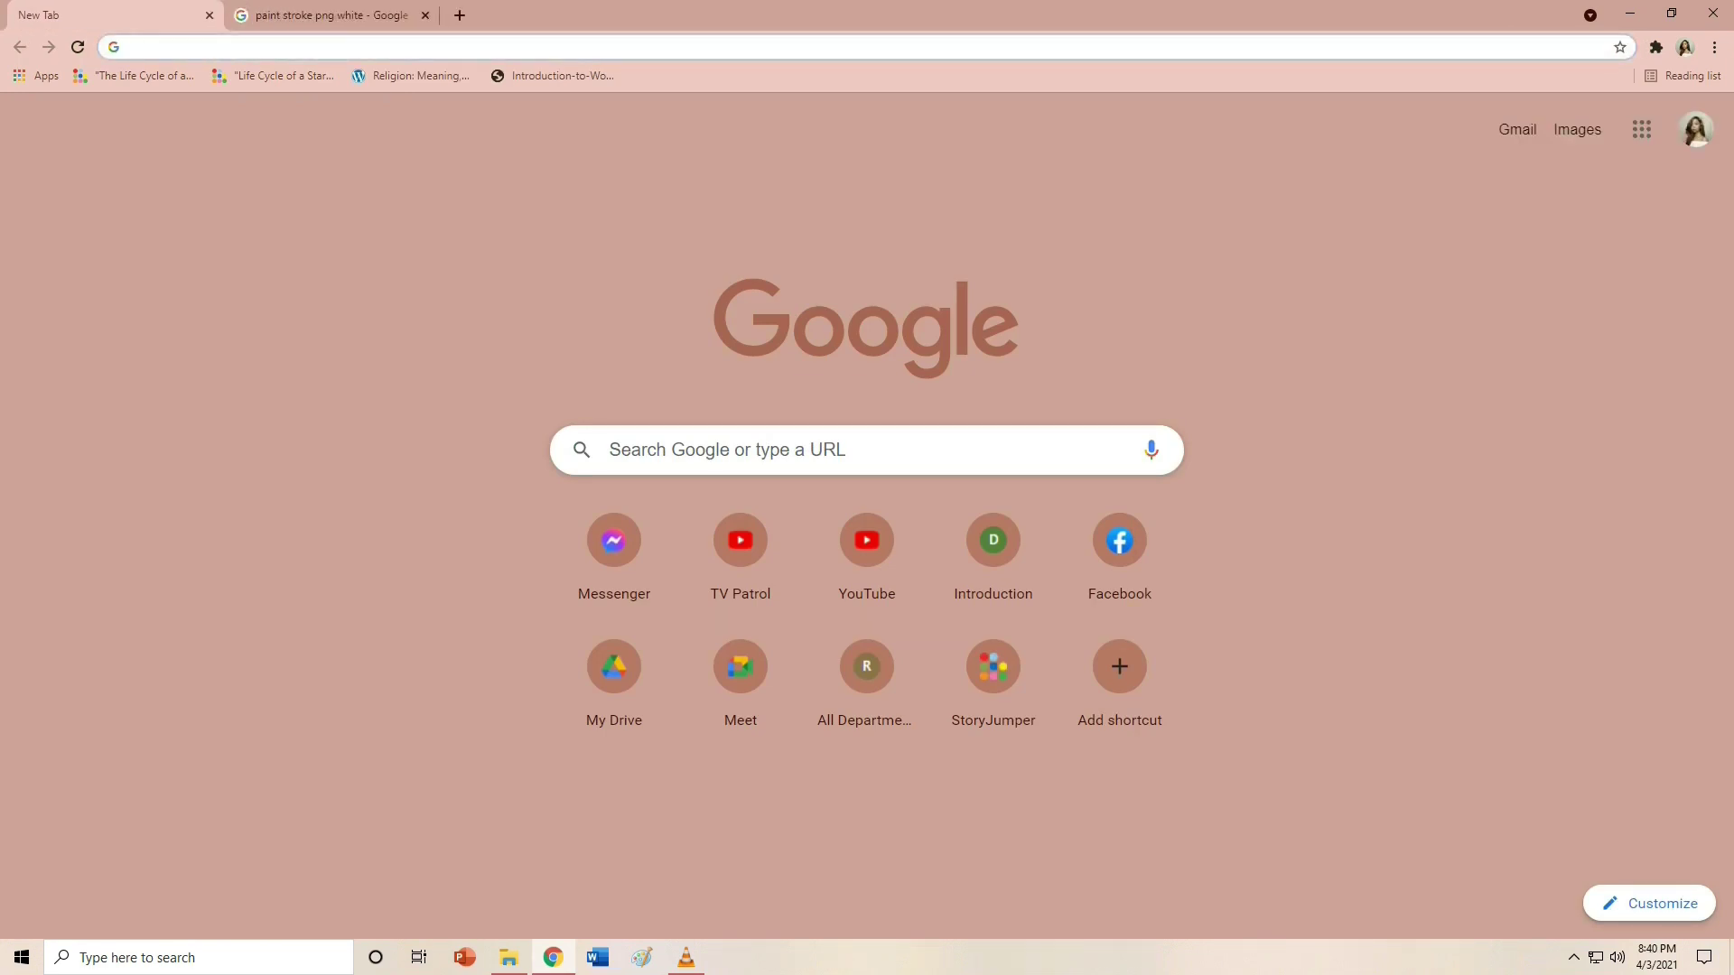
text(re)
key(Return)
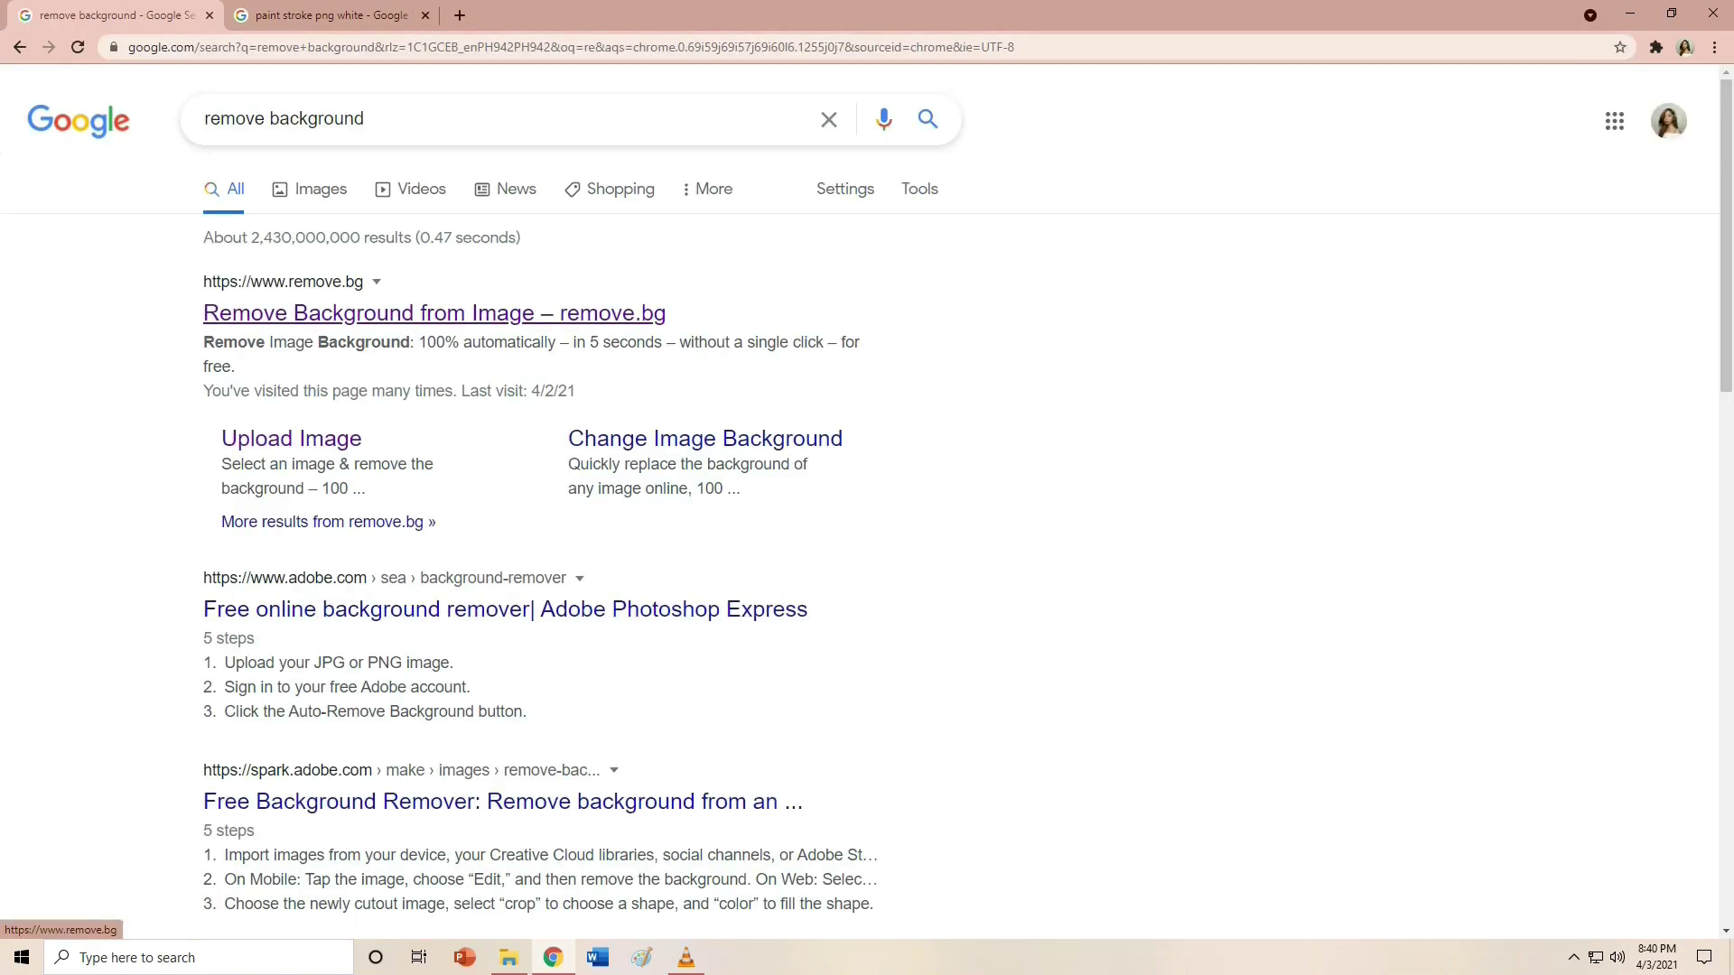
click(433, 314)
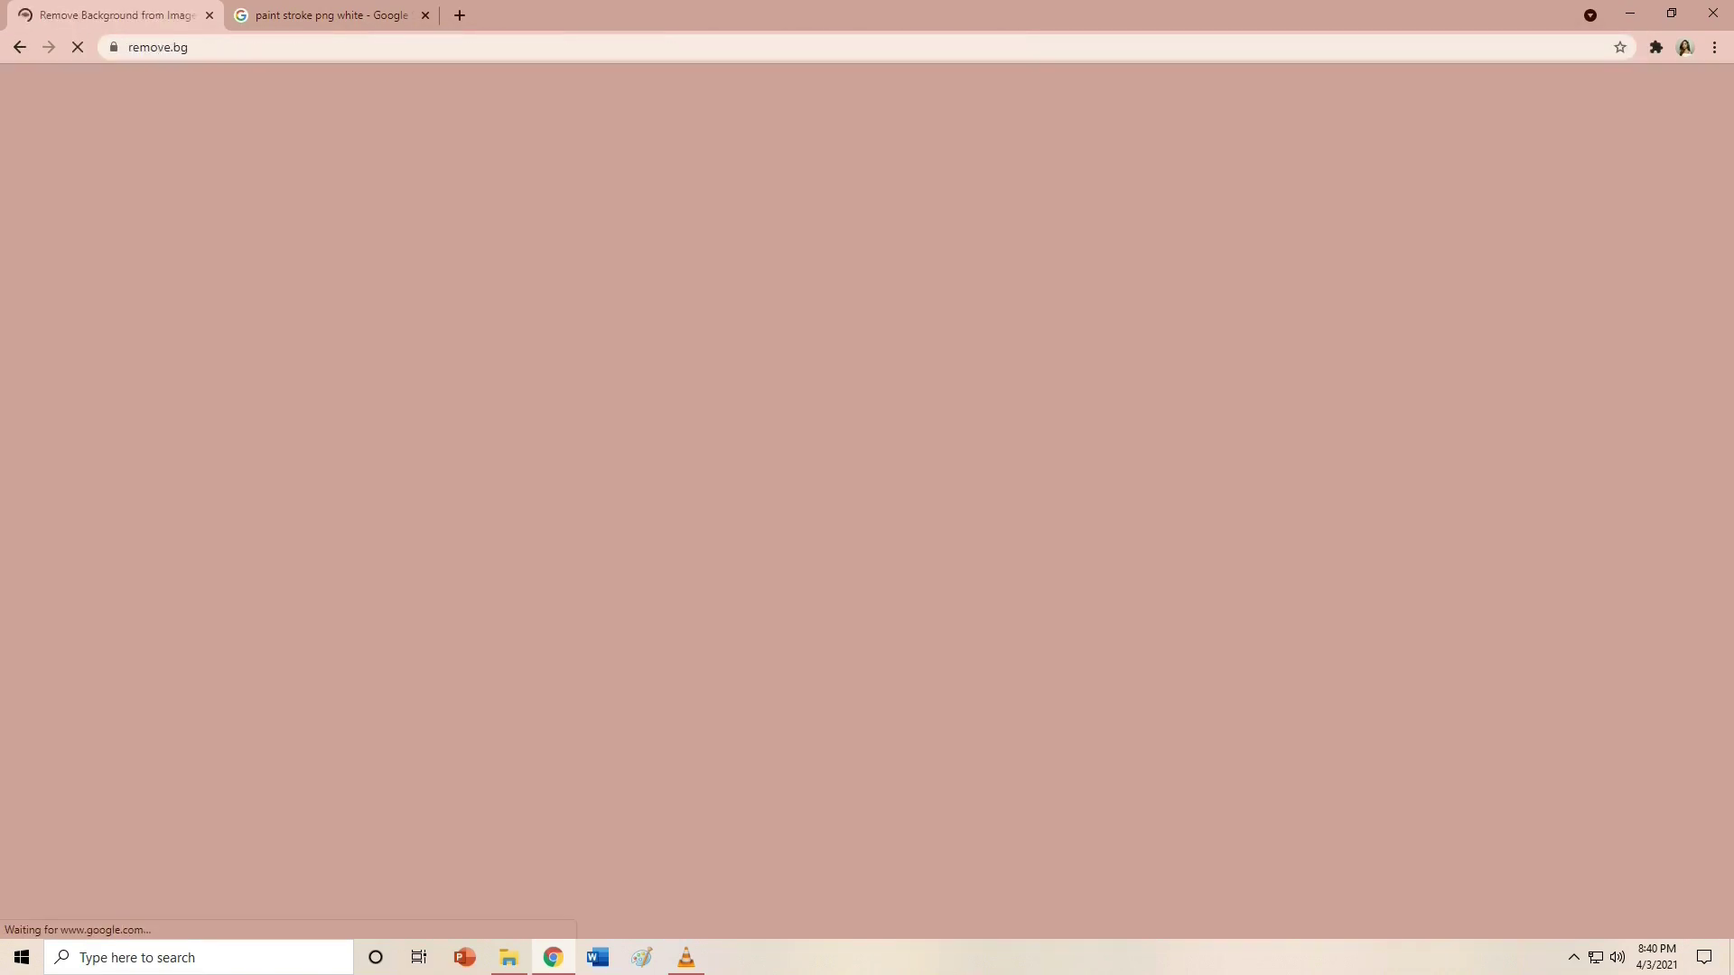
- Remove the background of the peony-crown line drawing with remove.bg, download the preview-size image, and place it in the label (yt) folder
key(alt+Tab)
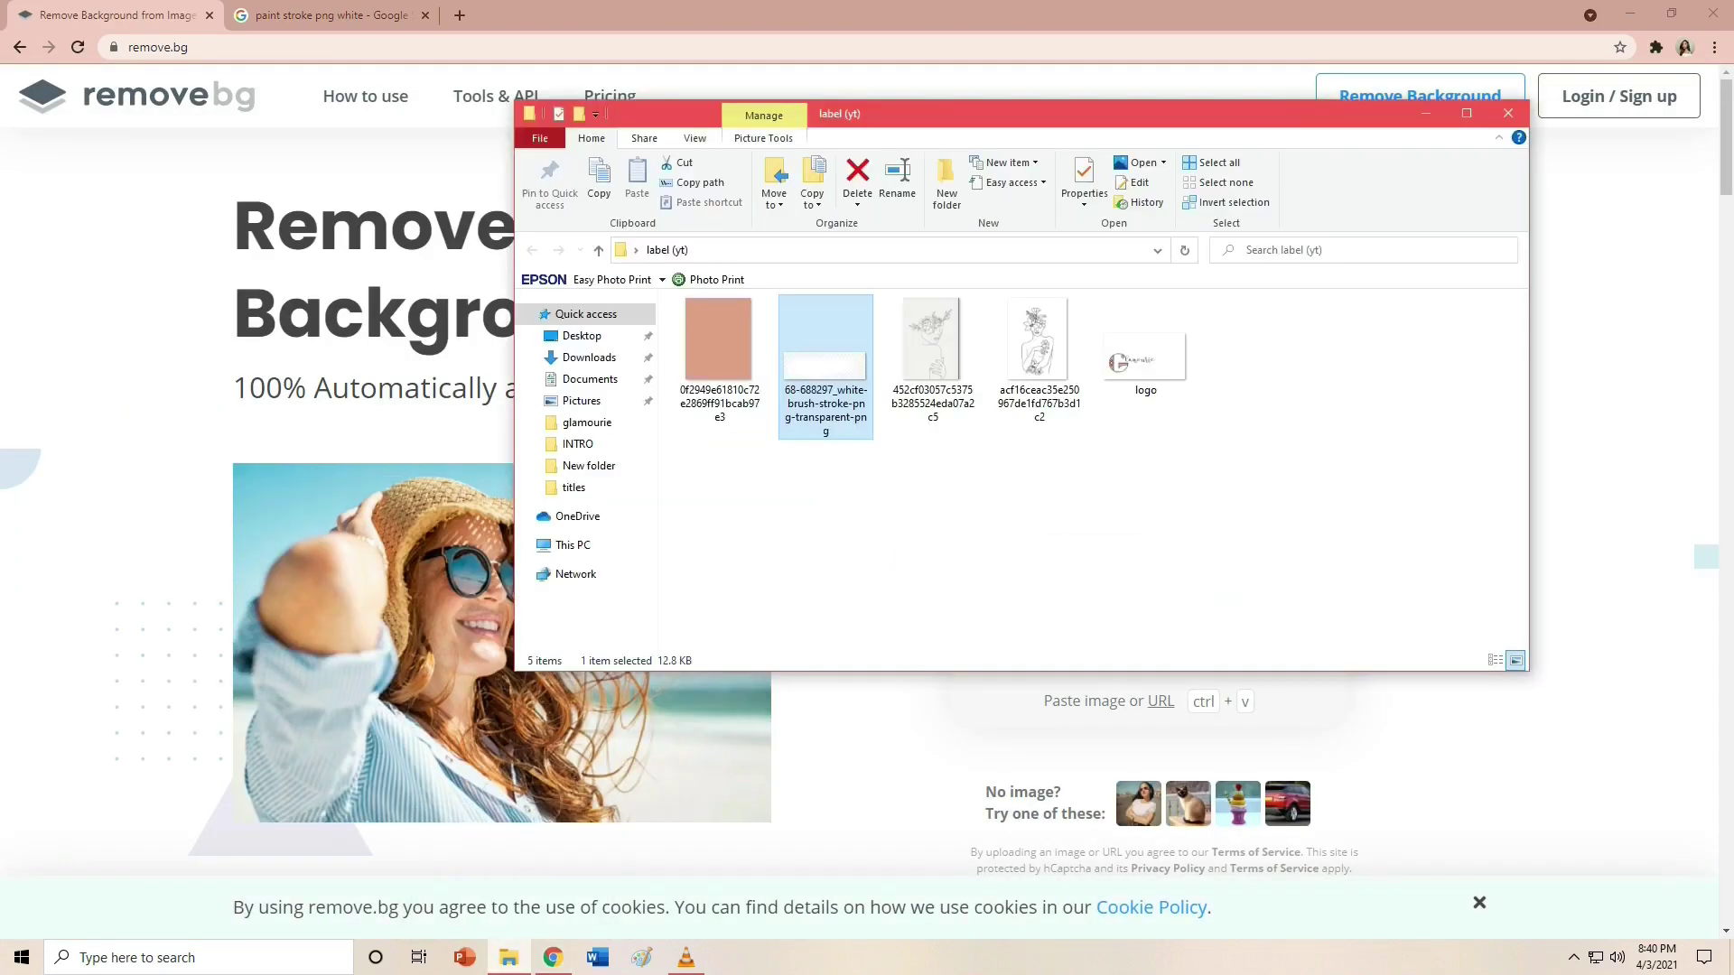
drag(932, 357, 479, 456)
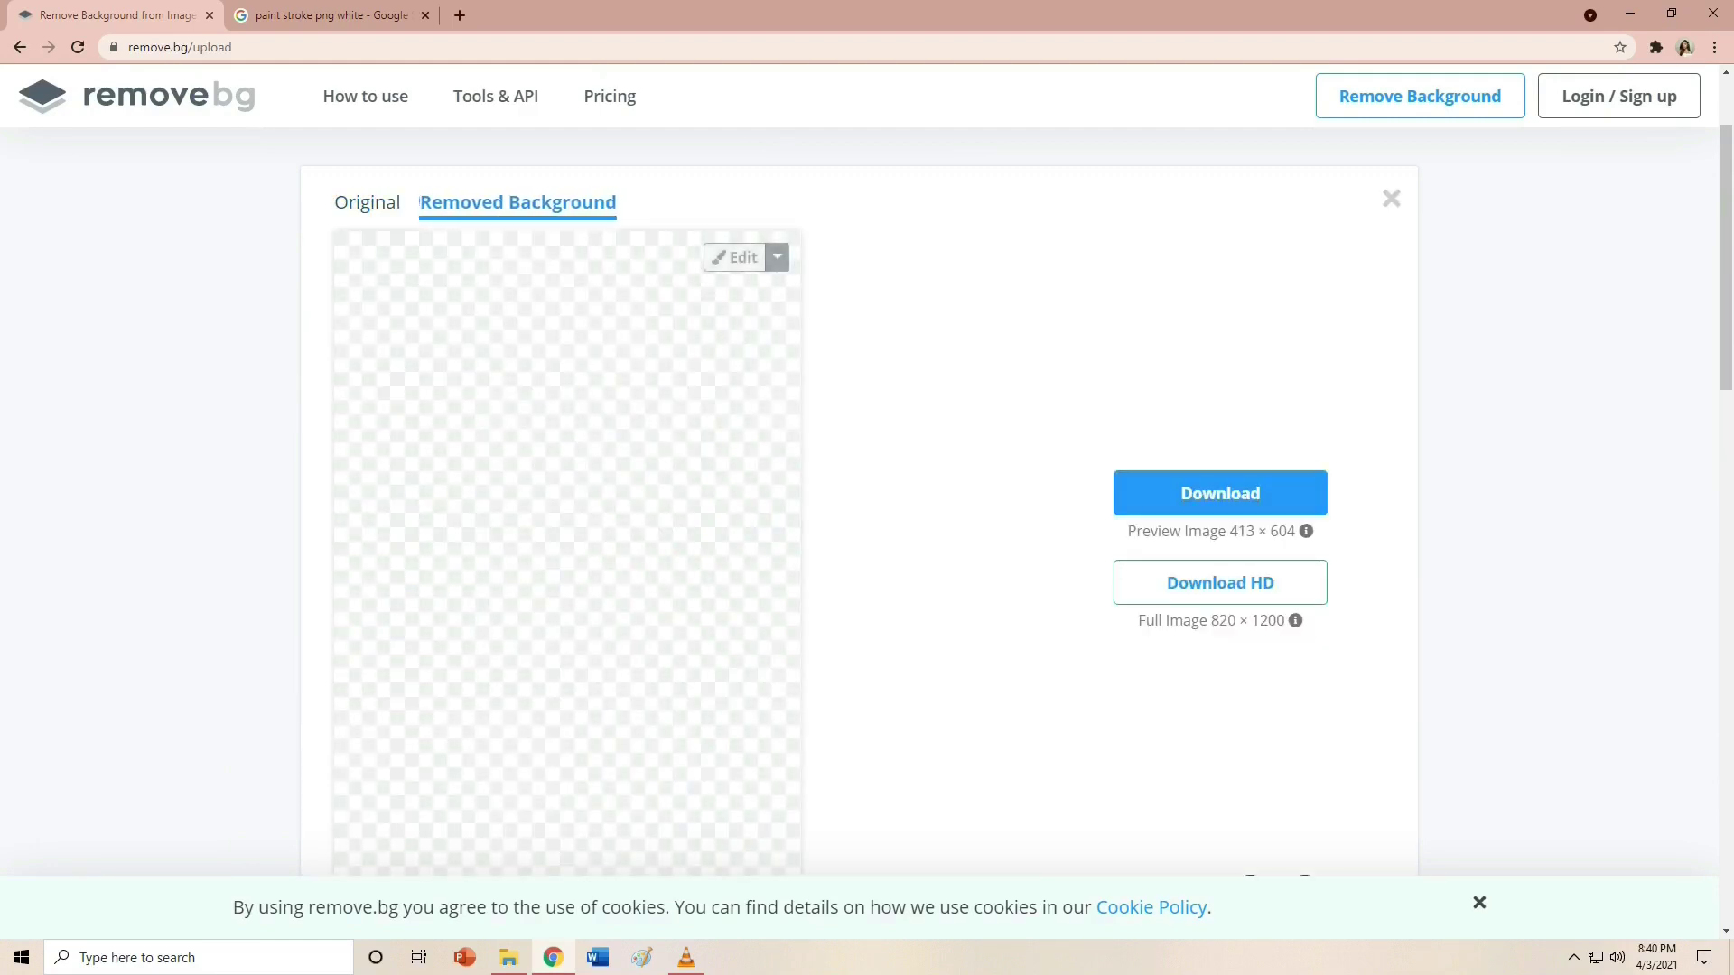
scroll(1220, 402, down, 1)
click(1223, 399)
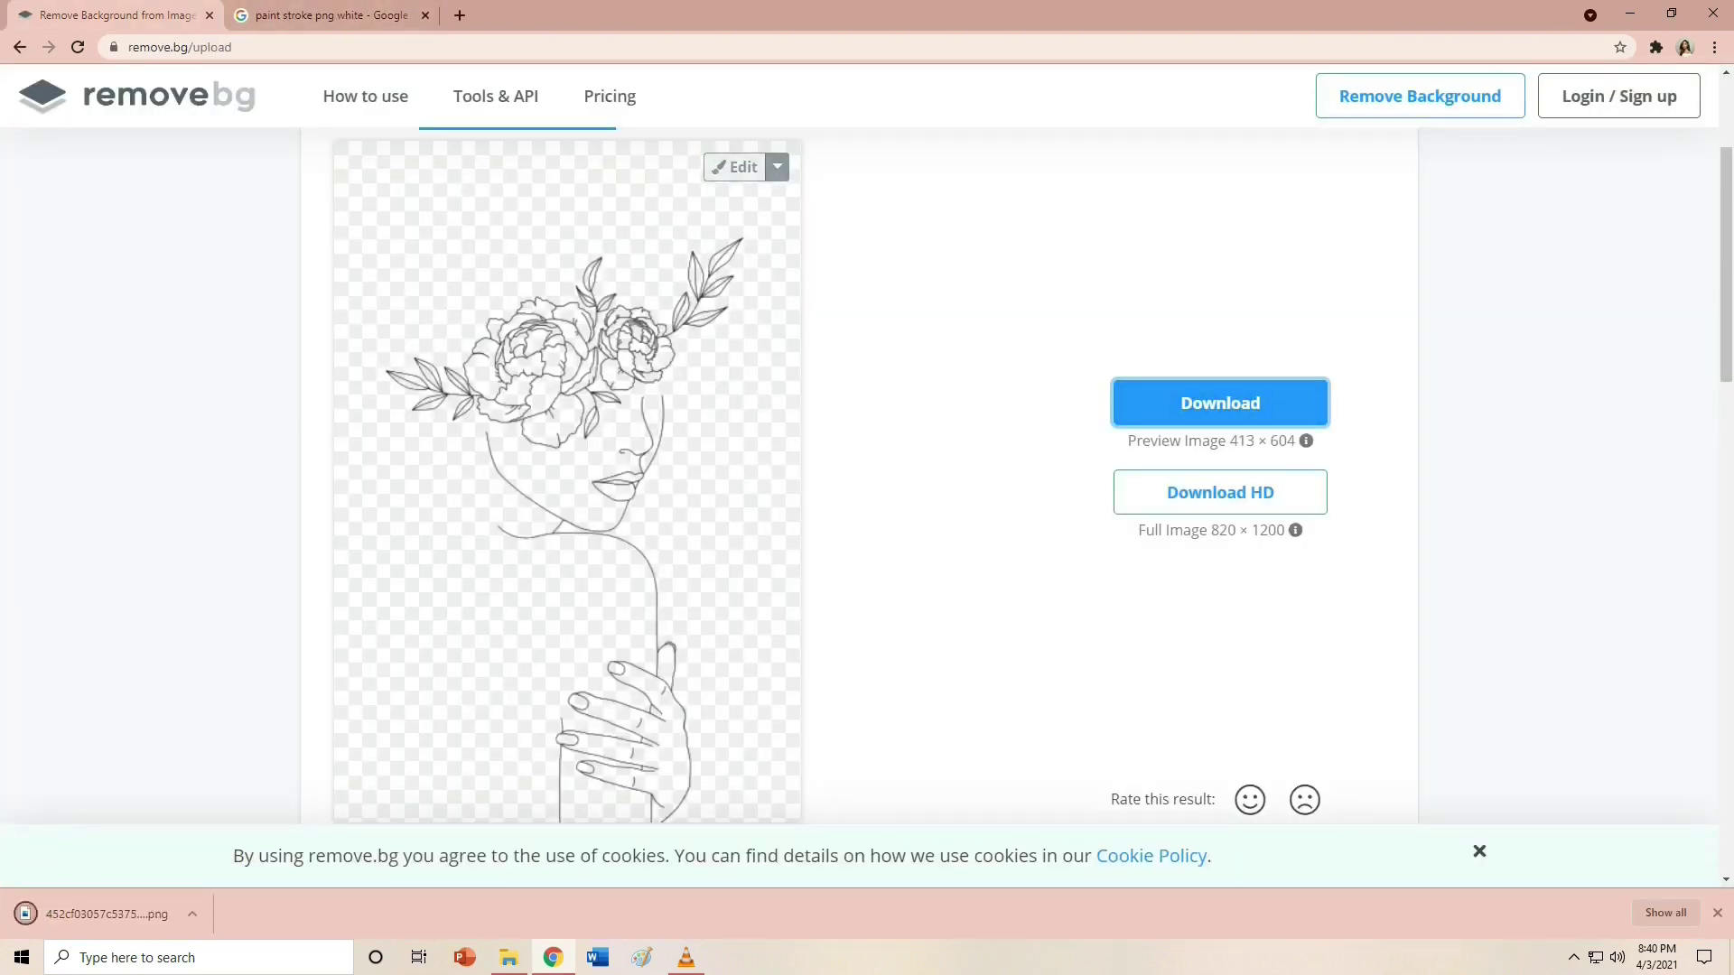
drag(107, 914, 1251, 361)
- Remove the background of the drawing of the woman holding a flower, download the preview-size image, and place it in the label (yt) folder
drag(1038, 353, 442, 433)
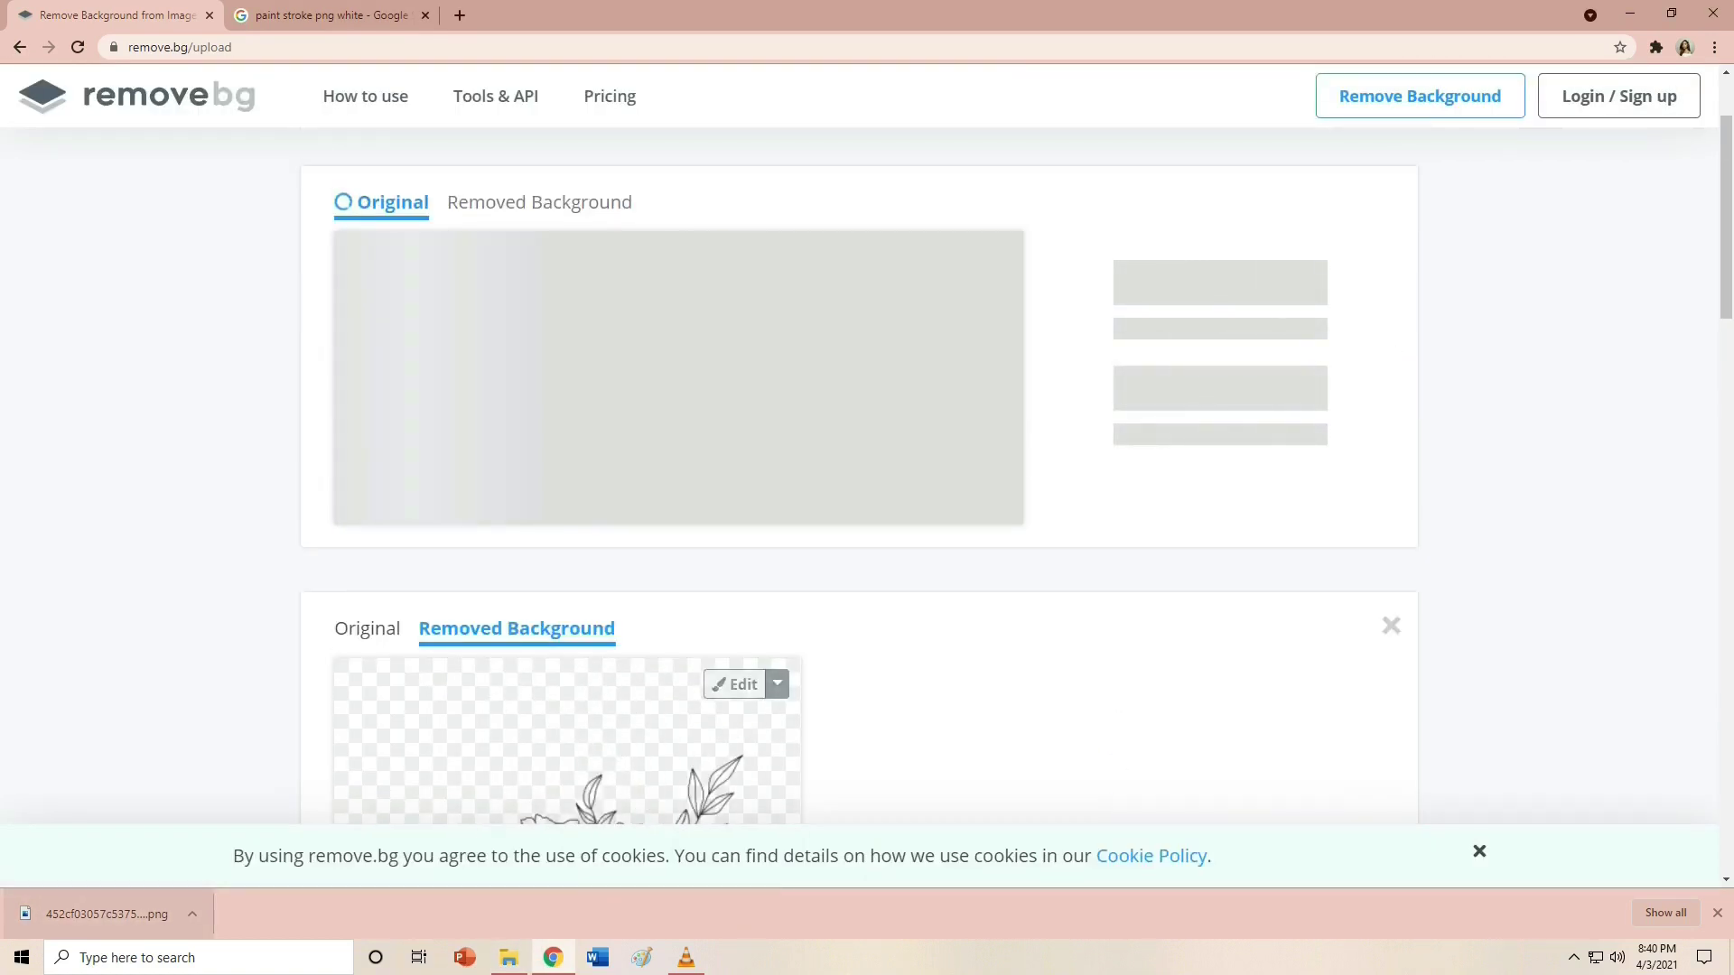
click(1220, 395)
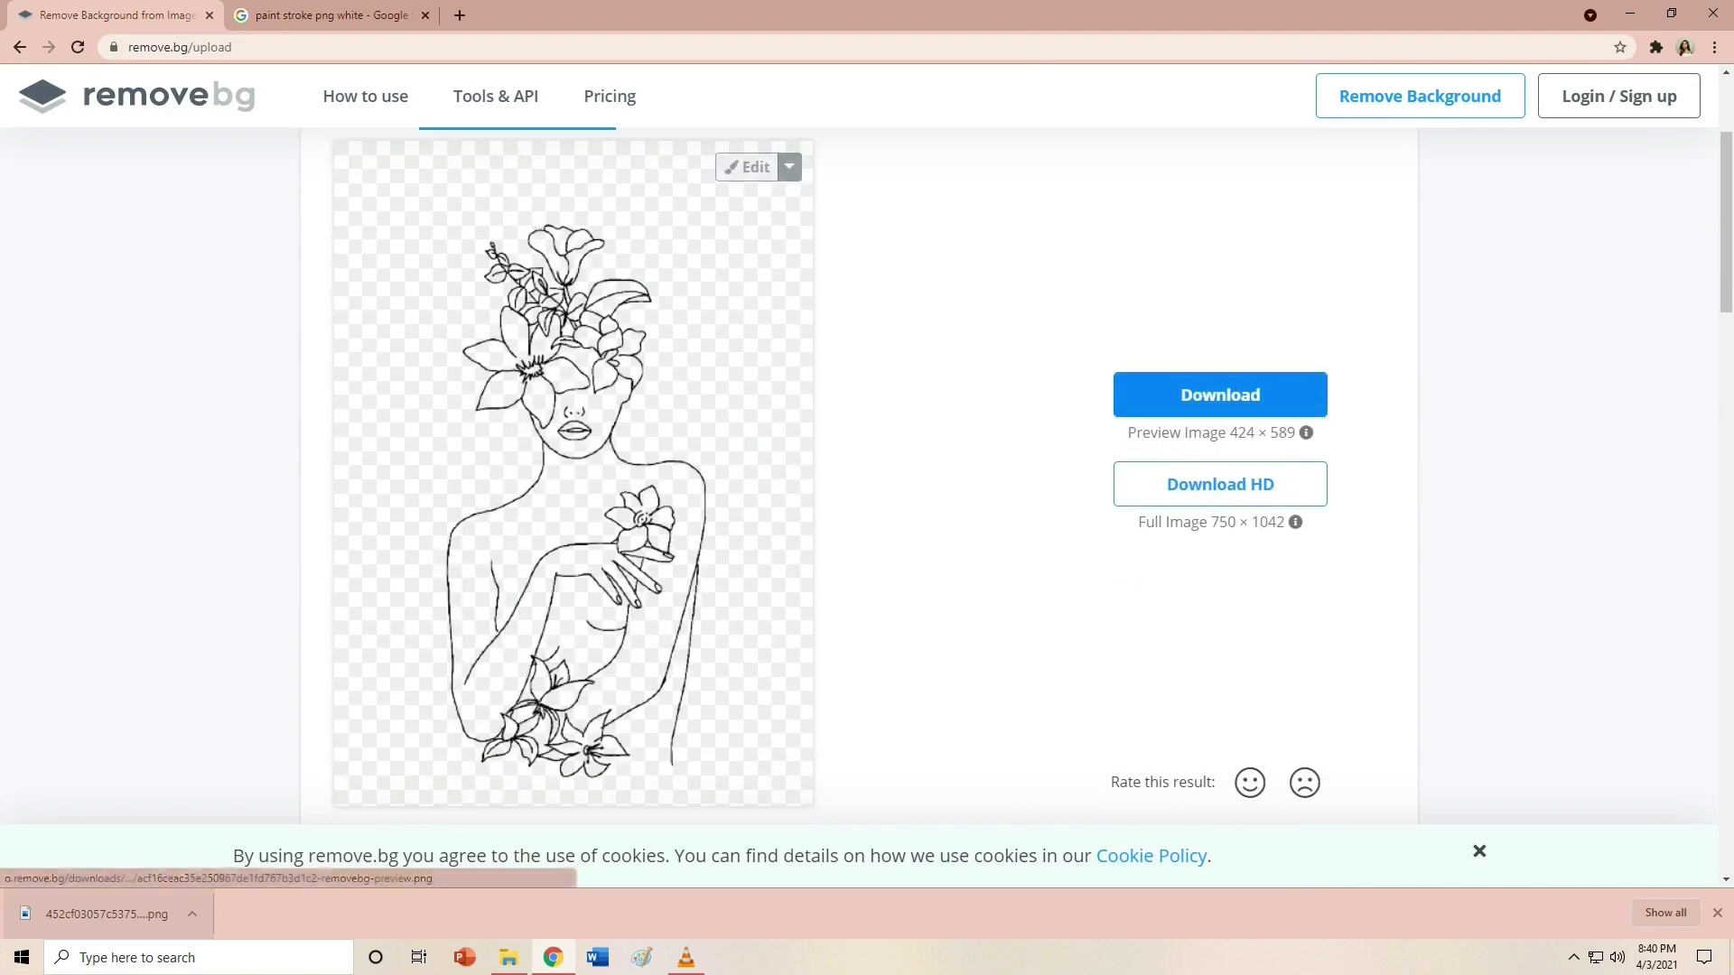
drag(108, 914, 1174, 505)
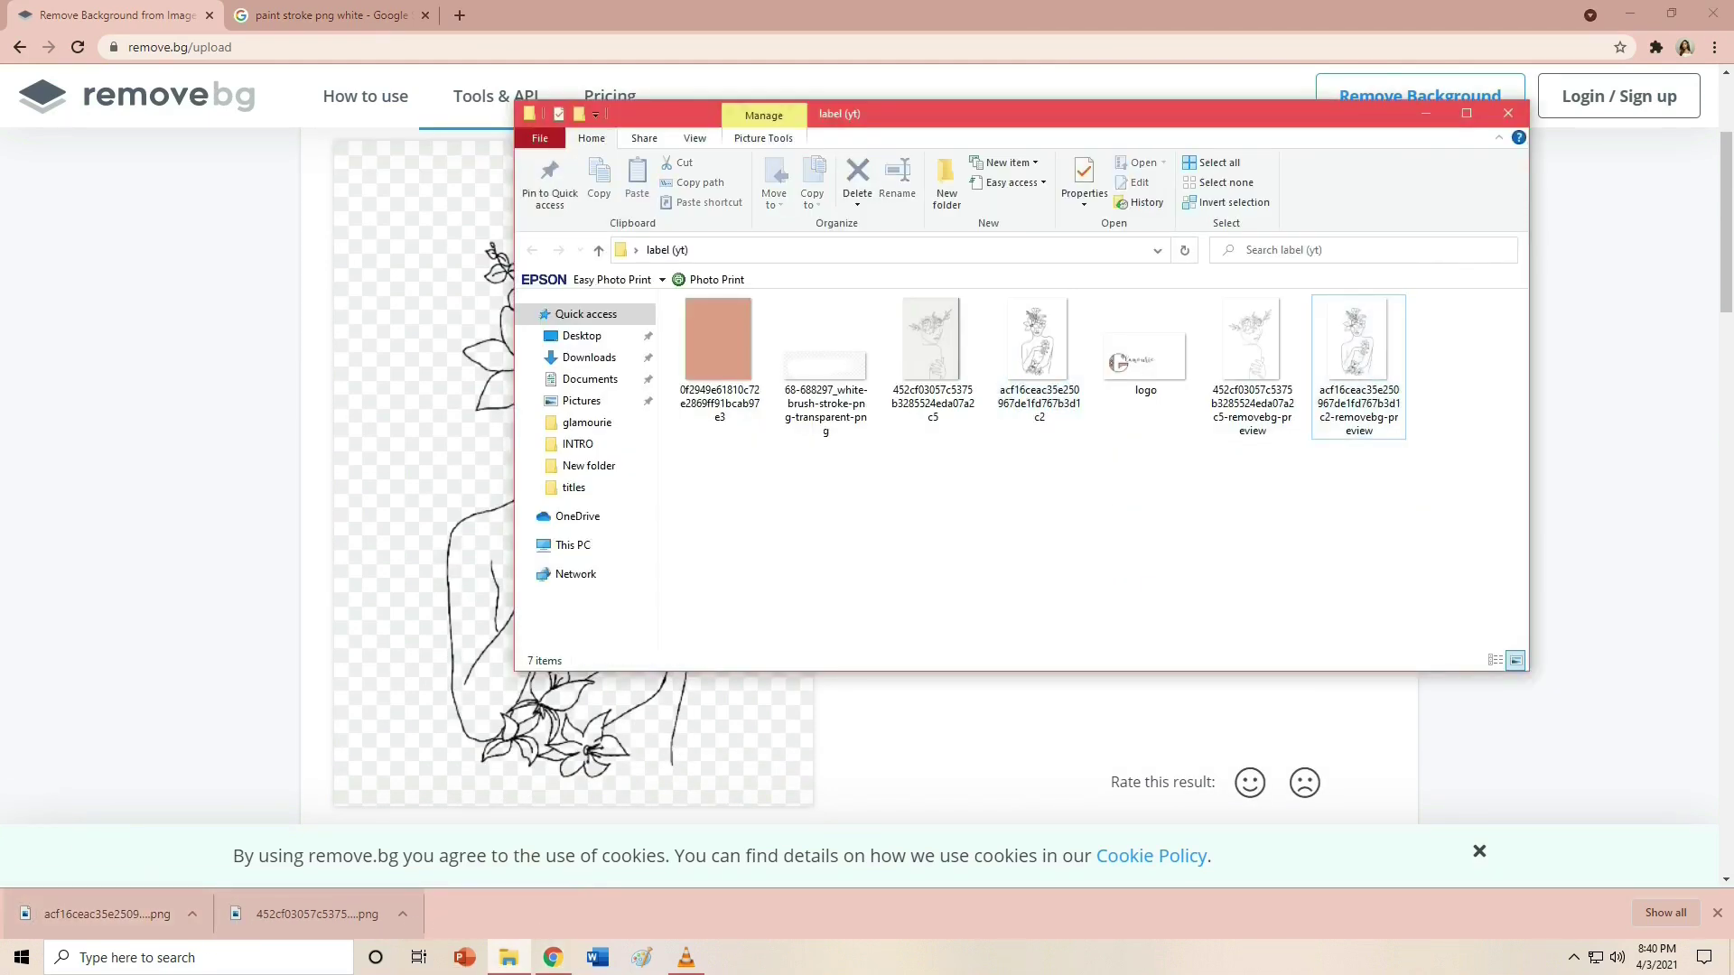
- Delete the two original line drawings that still have backgrounds from the label (yt) folder
click(932, 352)
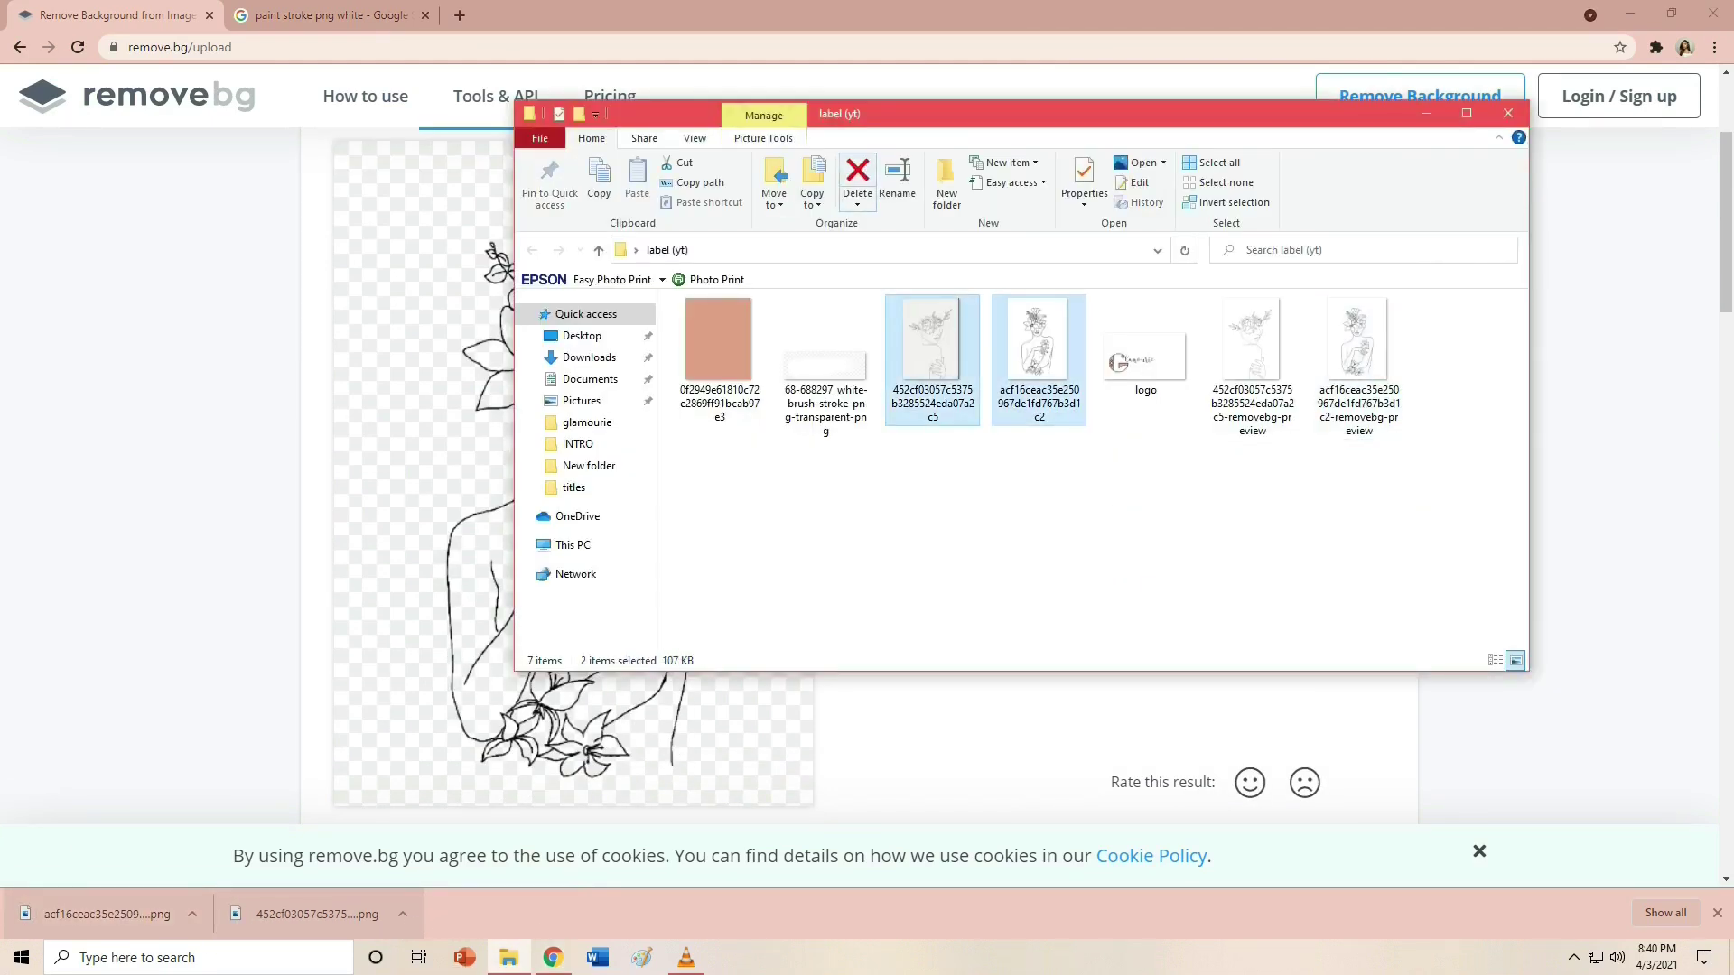
click(857, 176)
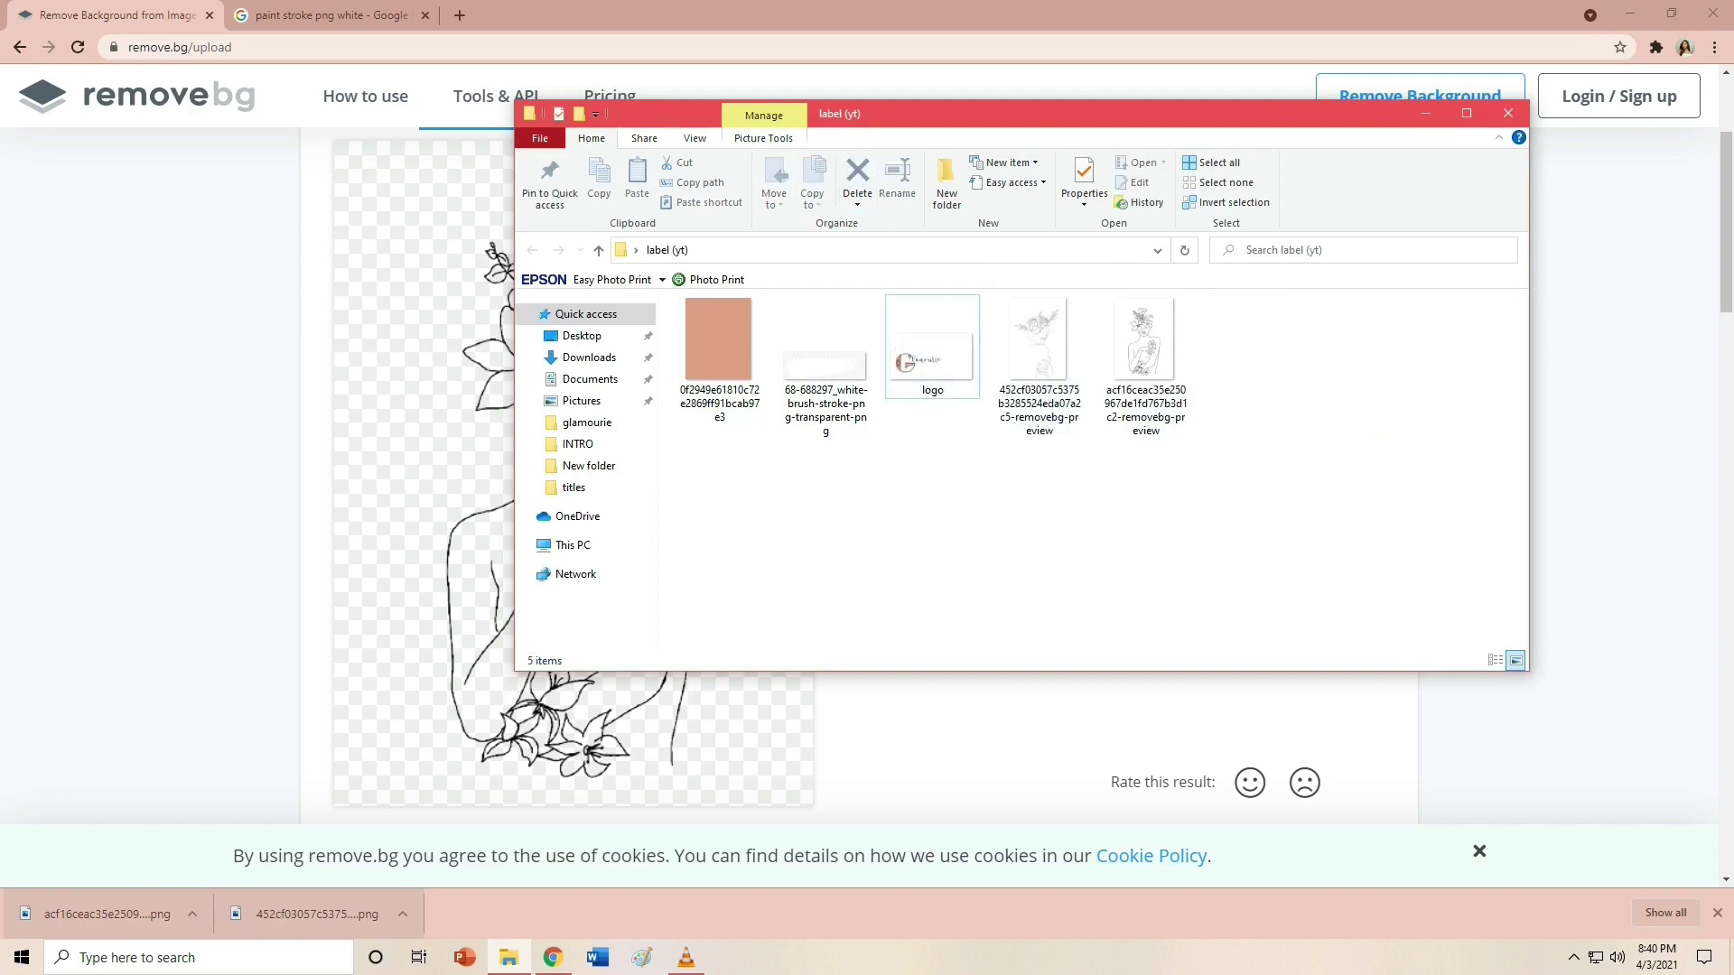
- Create a PowerPoint presentation named gel-based in the label (yt) folder and open it
key(super+Up)
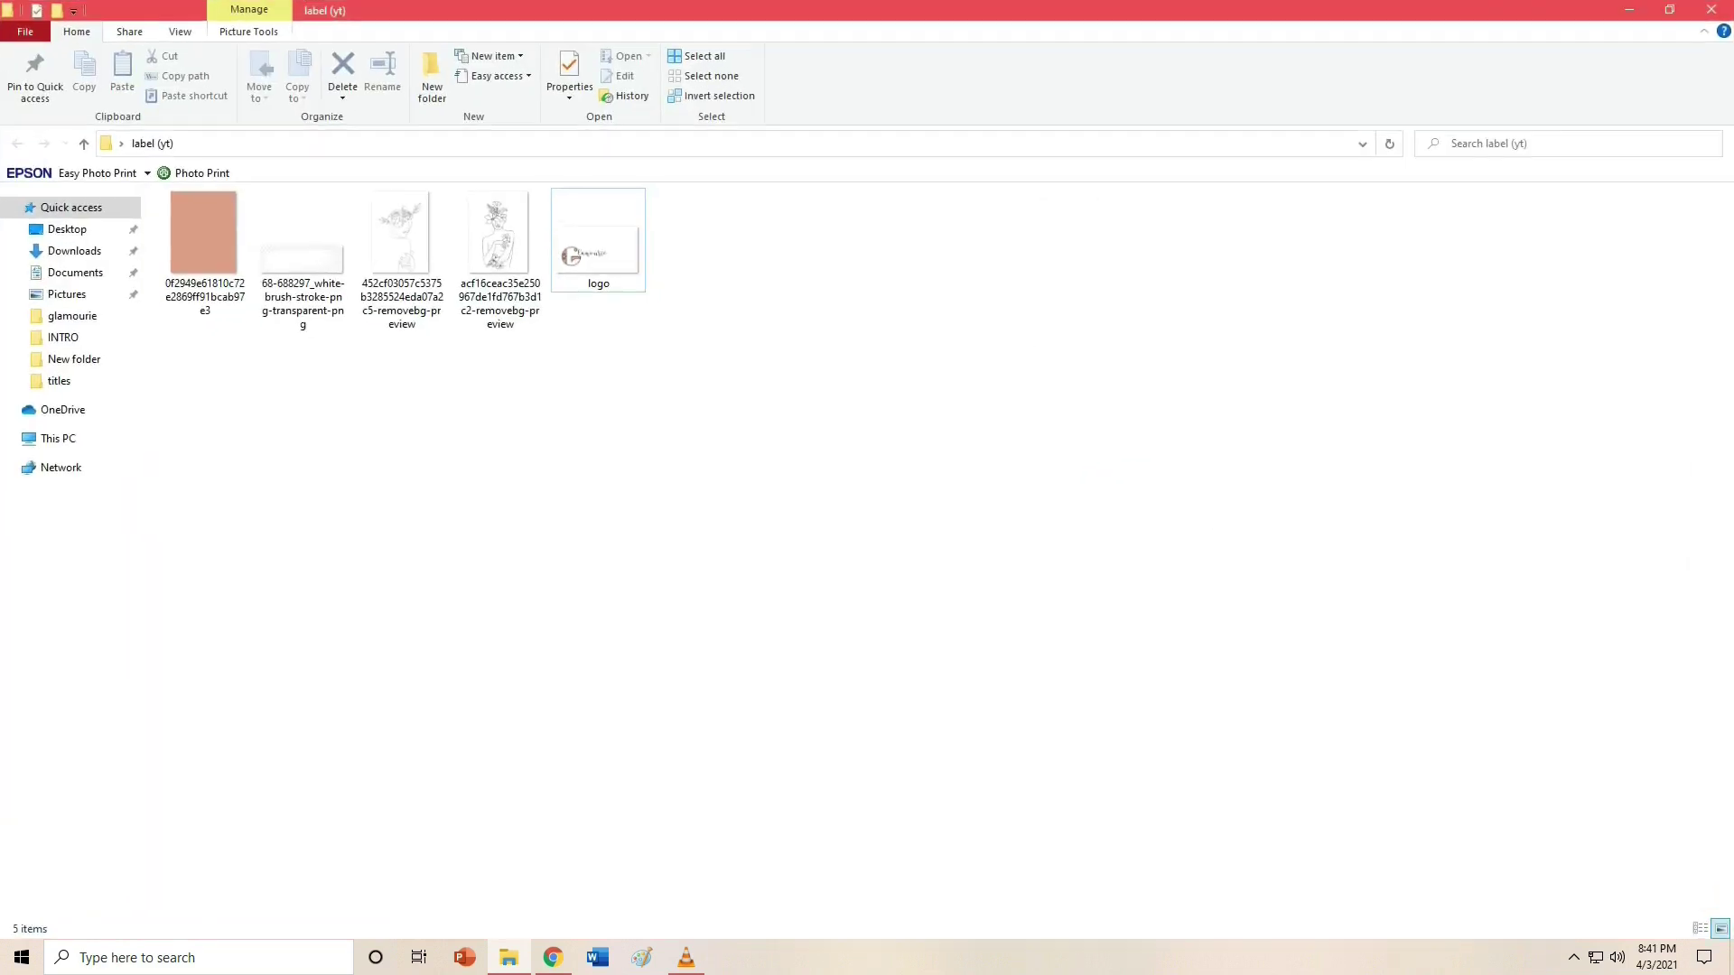
right_click(734, 247)
mouse_move(840, 490)
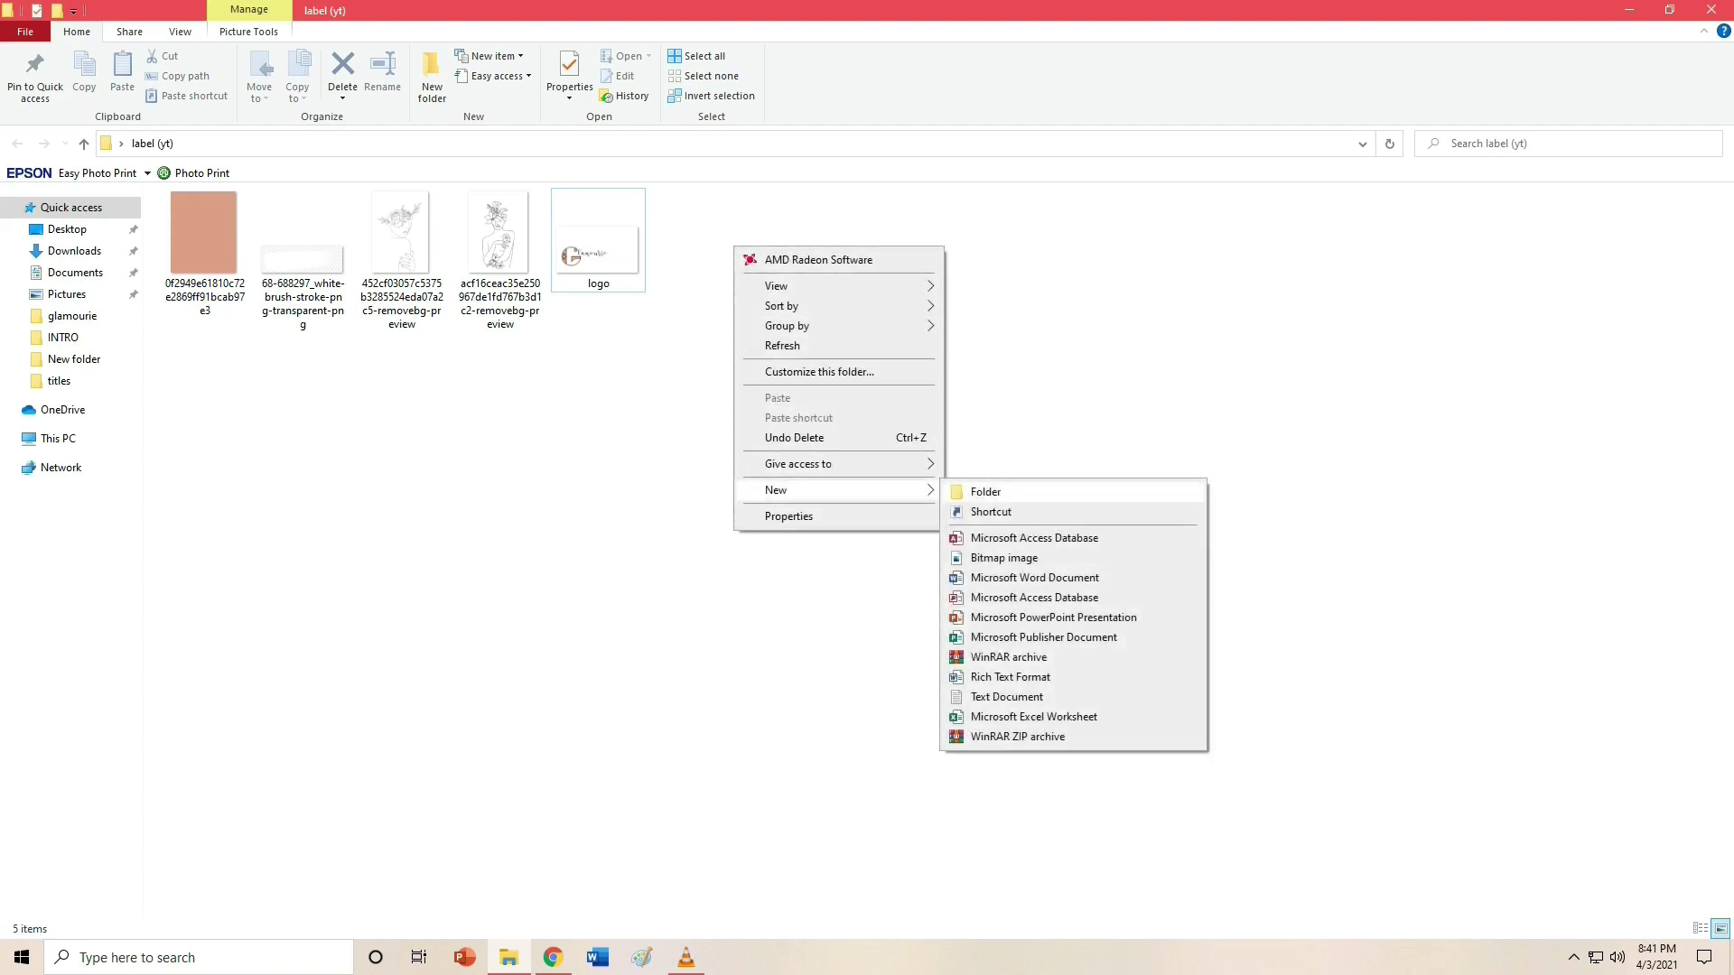
click(1053, 617)
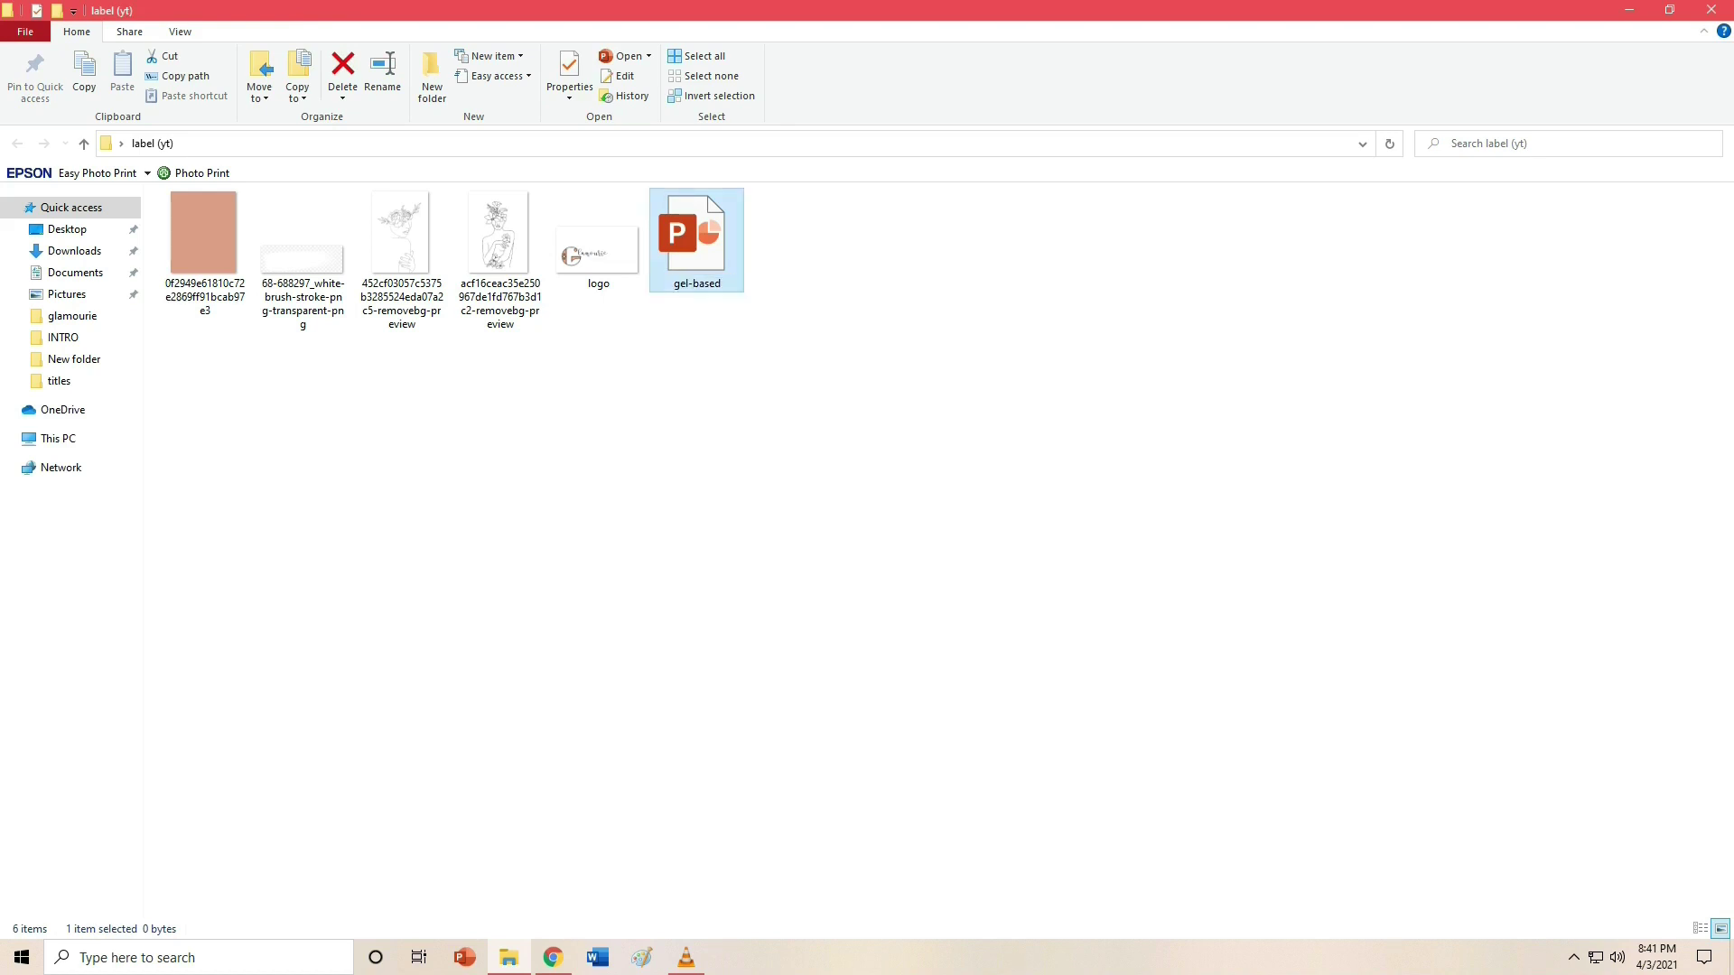
key(Return)
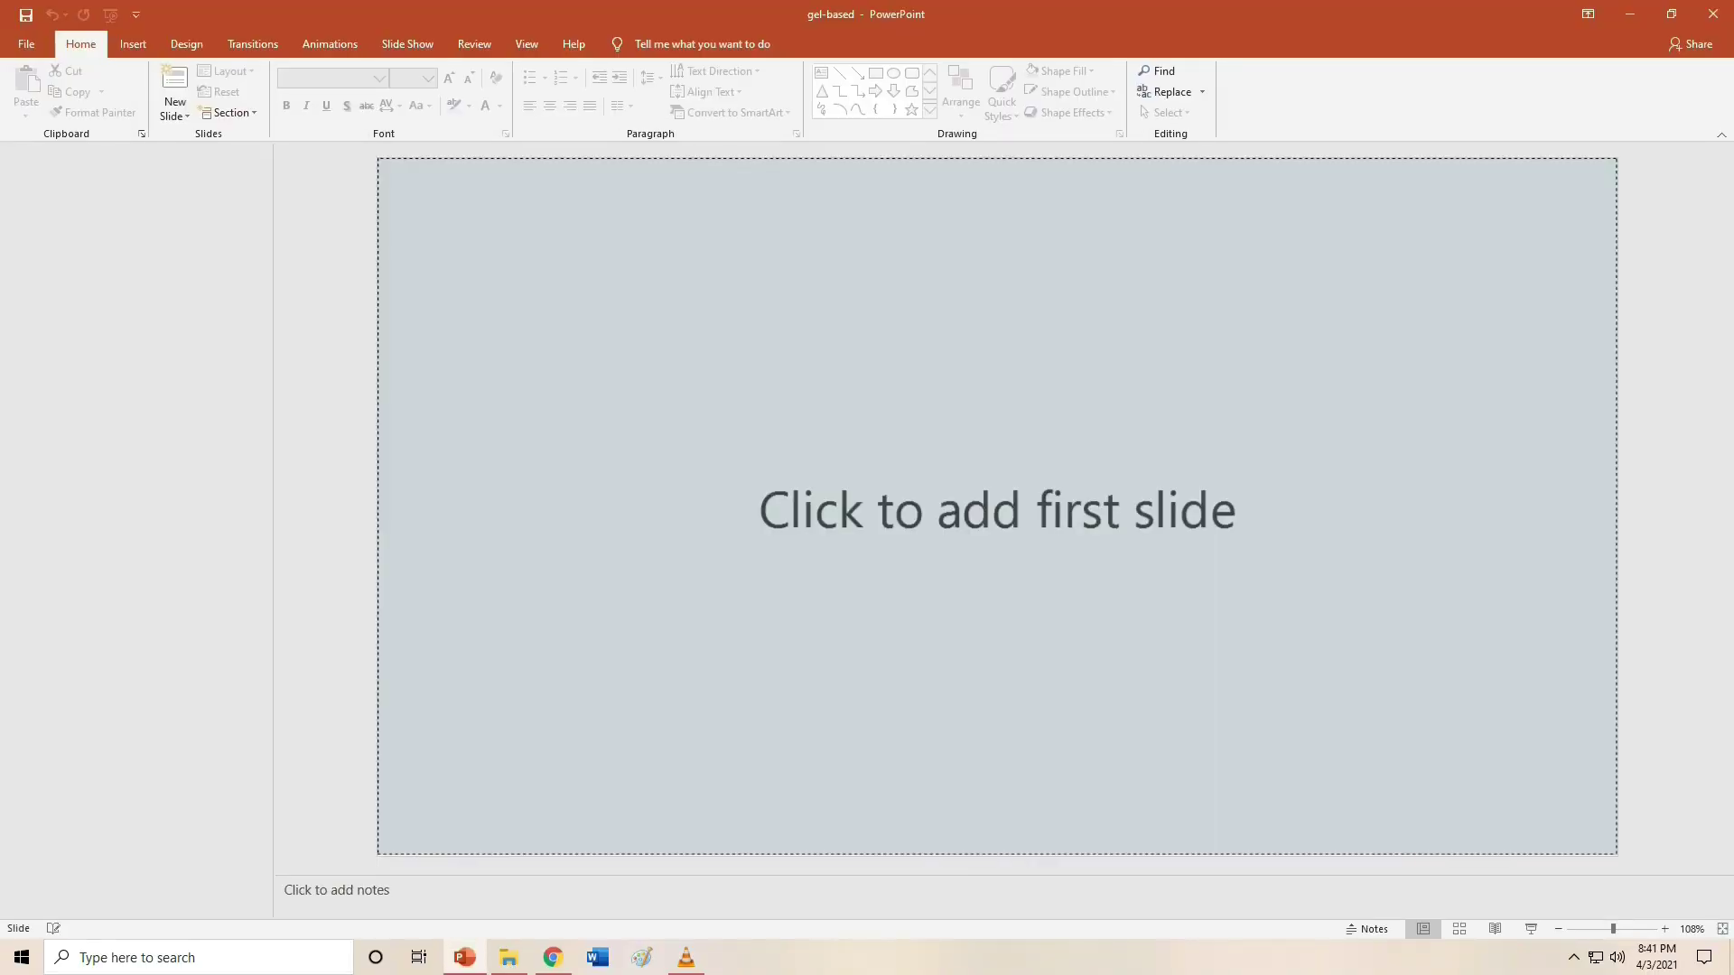
- Add a blank slide and cover it completely with the plain peach background picture, 7.5" high by 13.33" wide
click(174, 109)
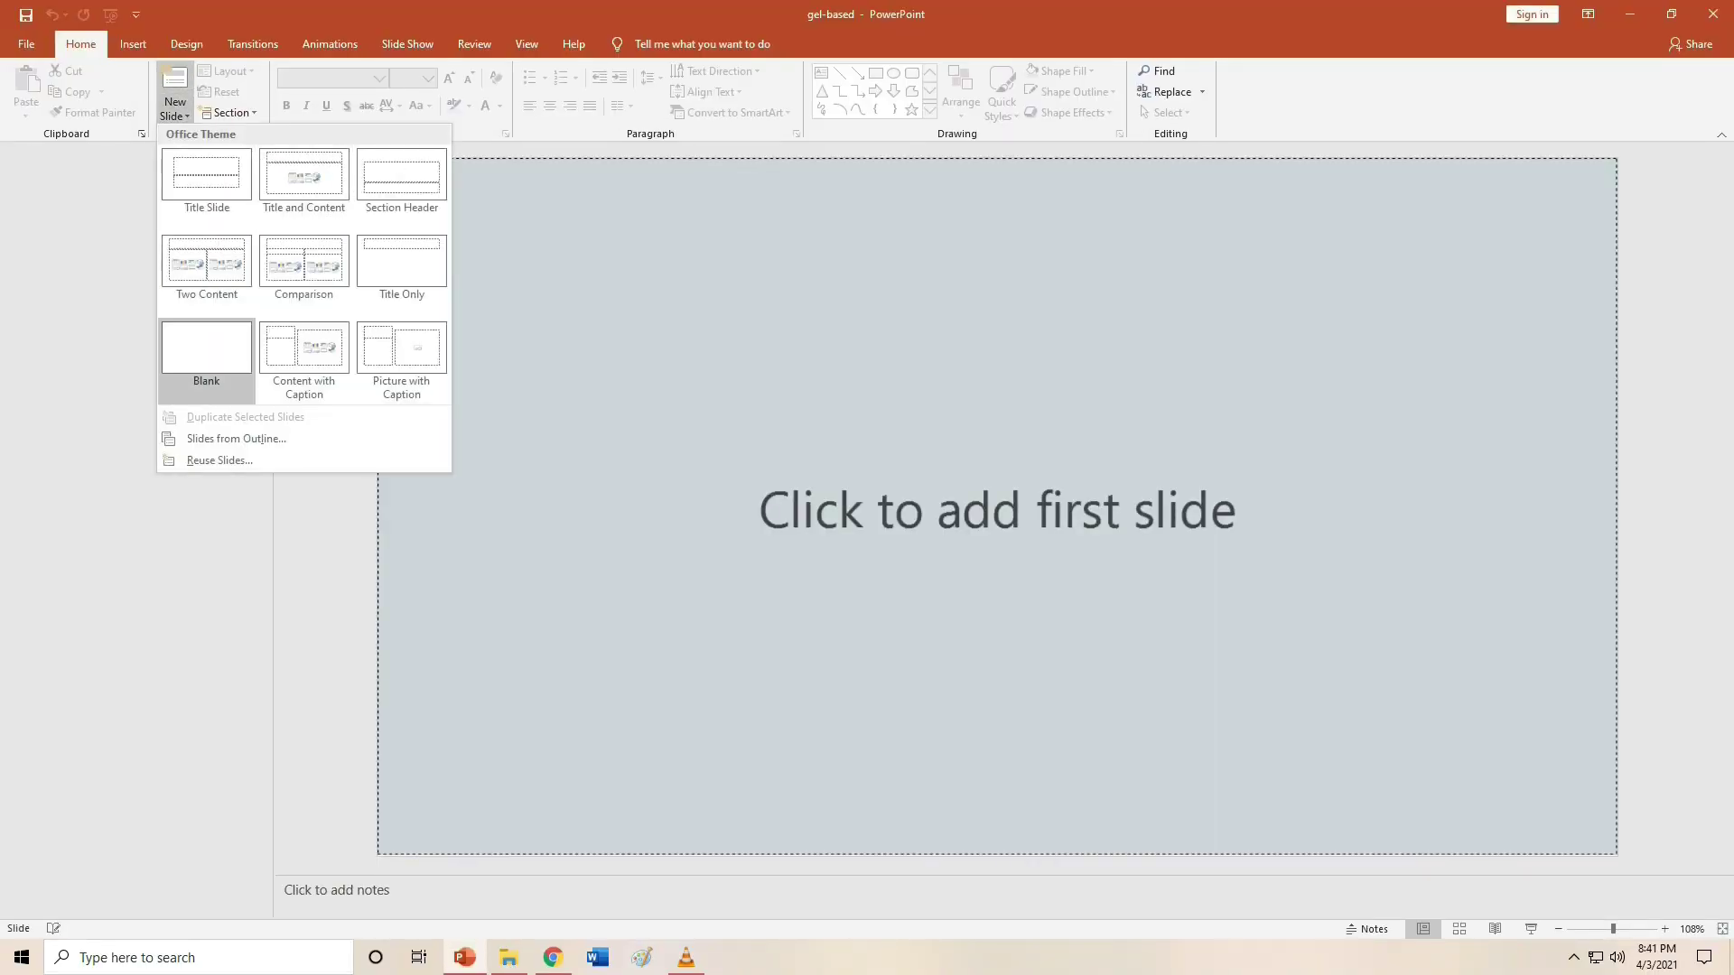
click(206, 351)
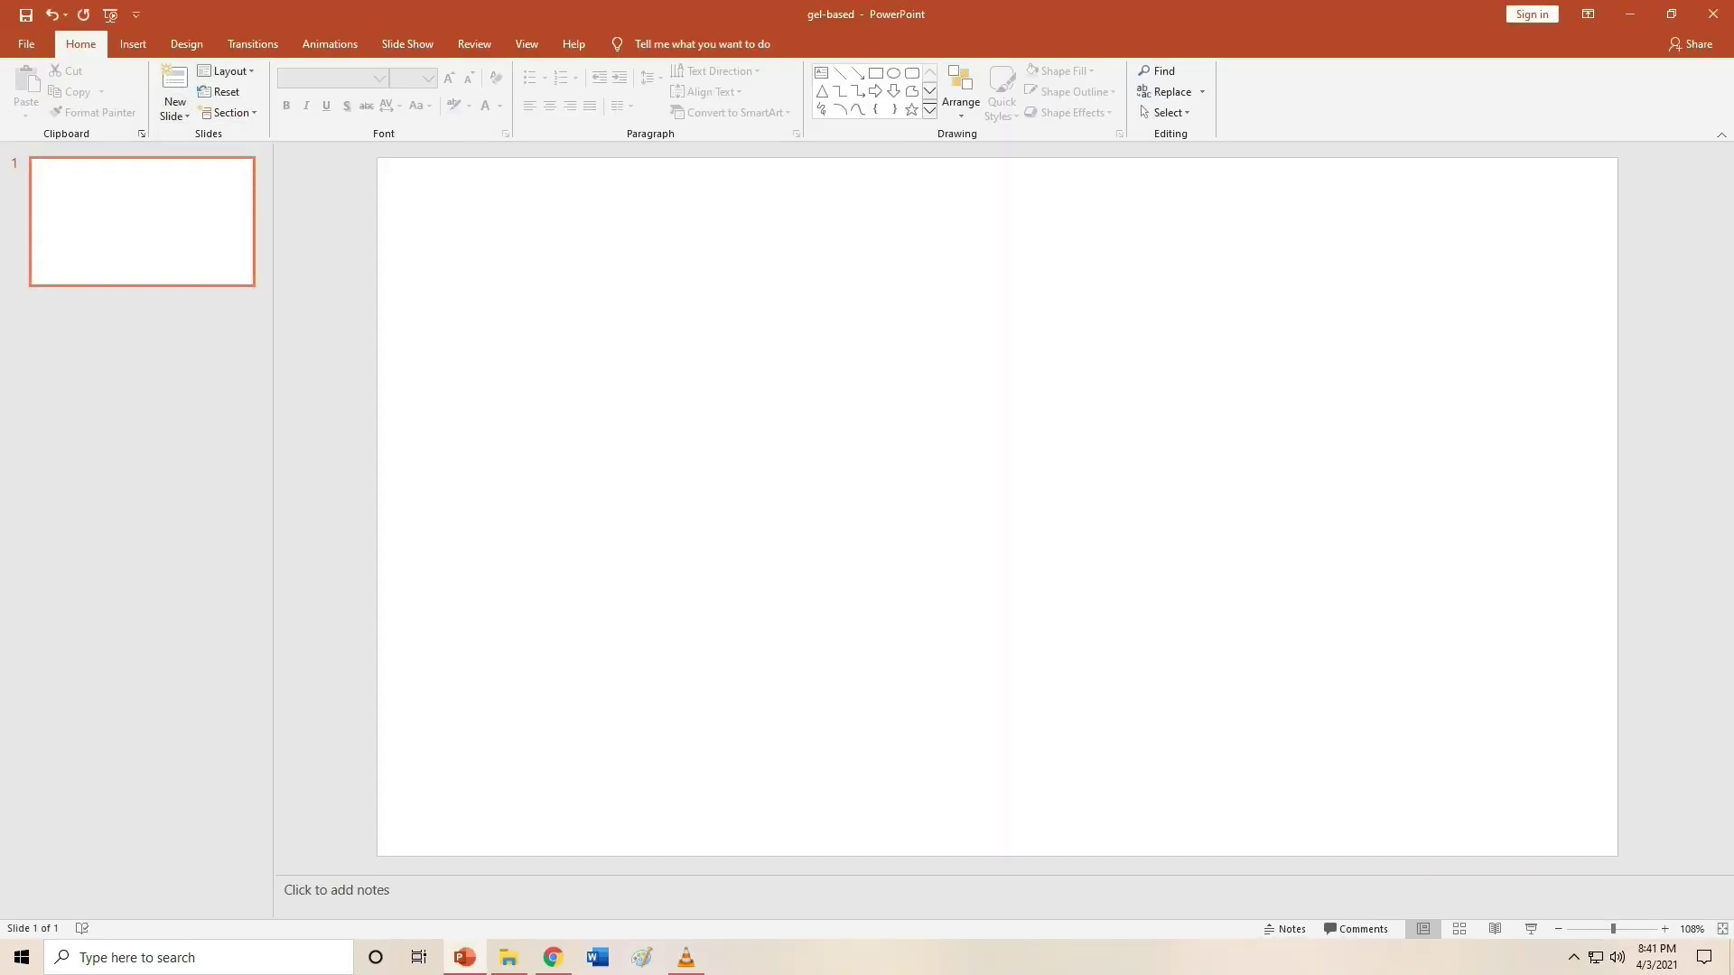
click(508, 957)
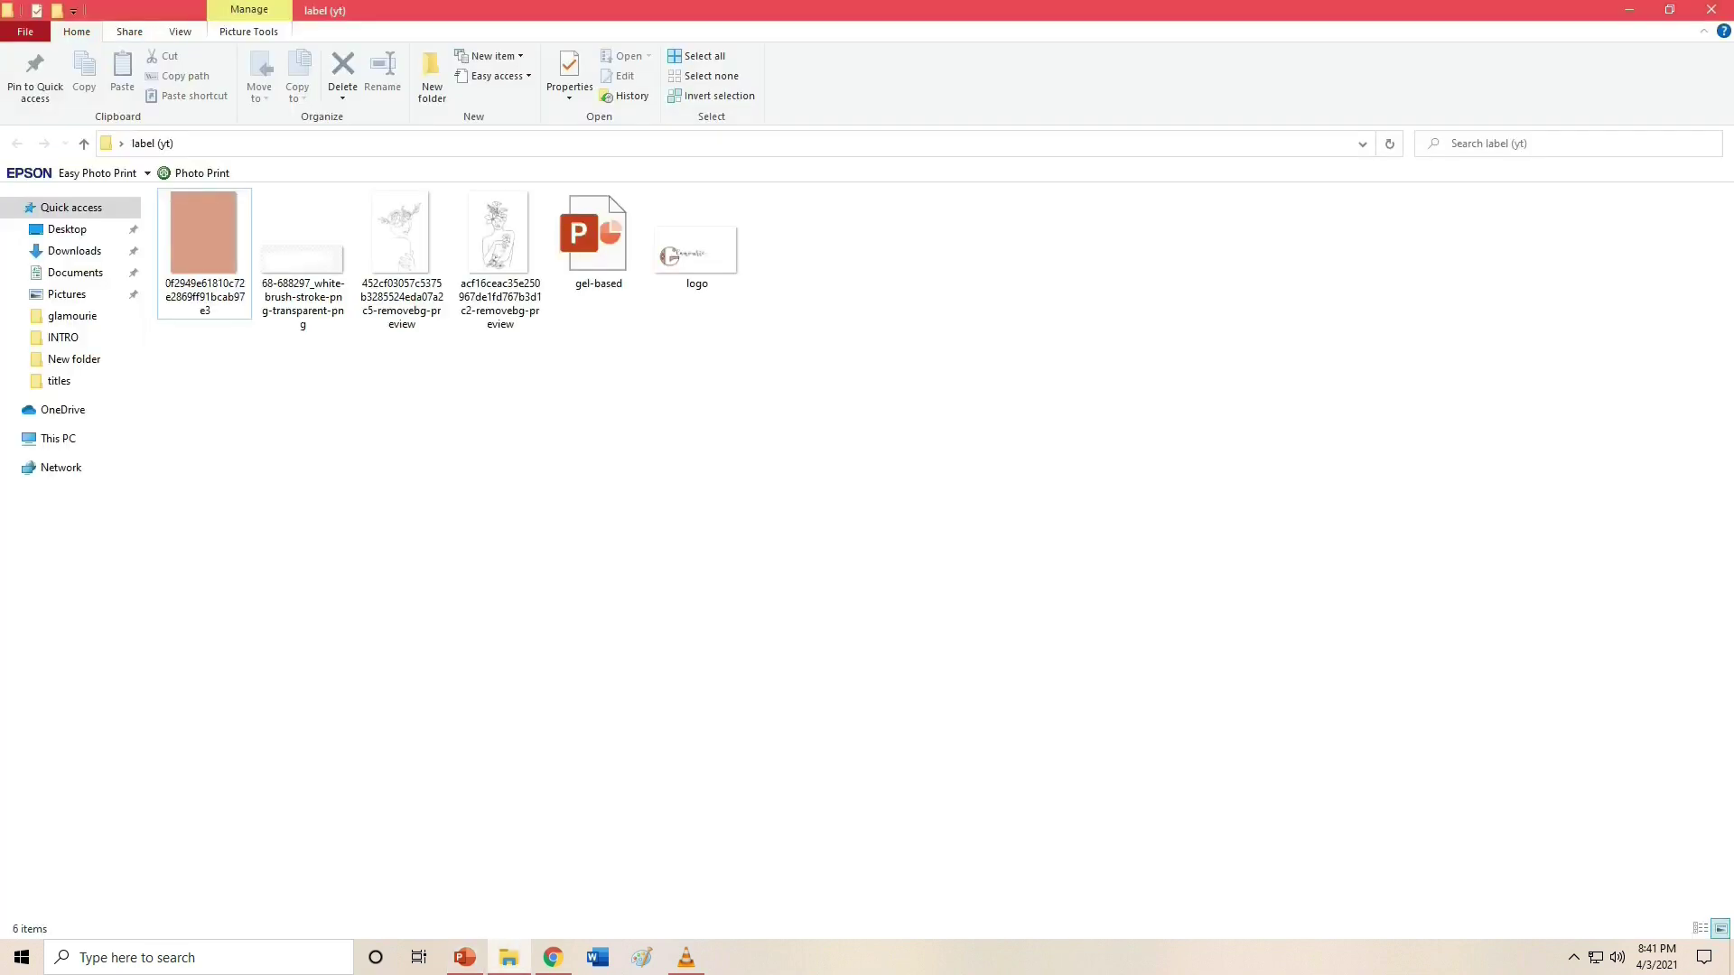
drag(204, 233, 656, 507)
drag(933, 507, 1618, 507)
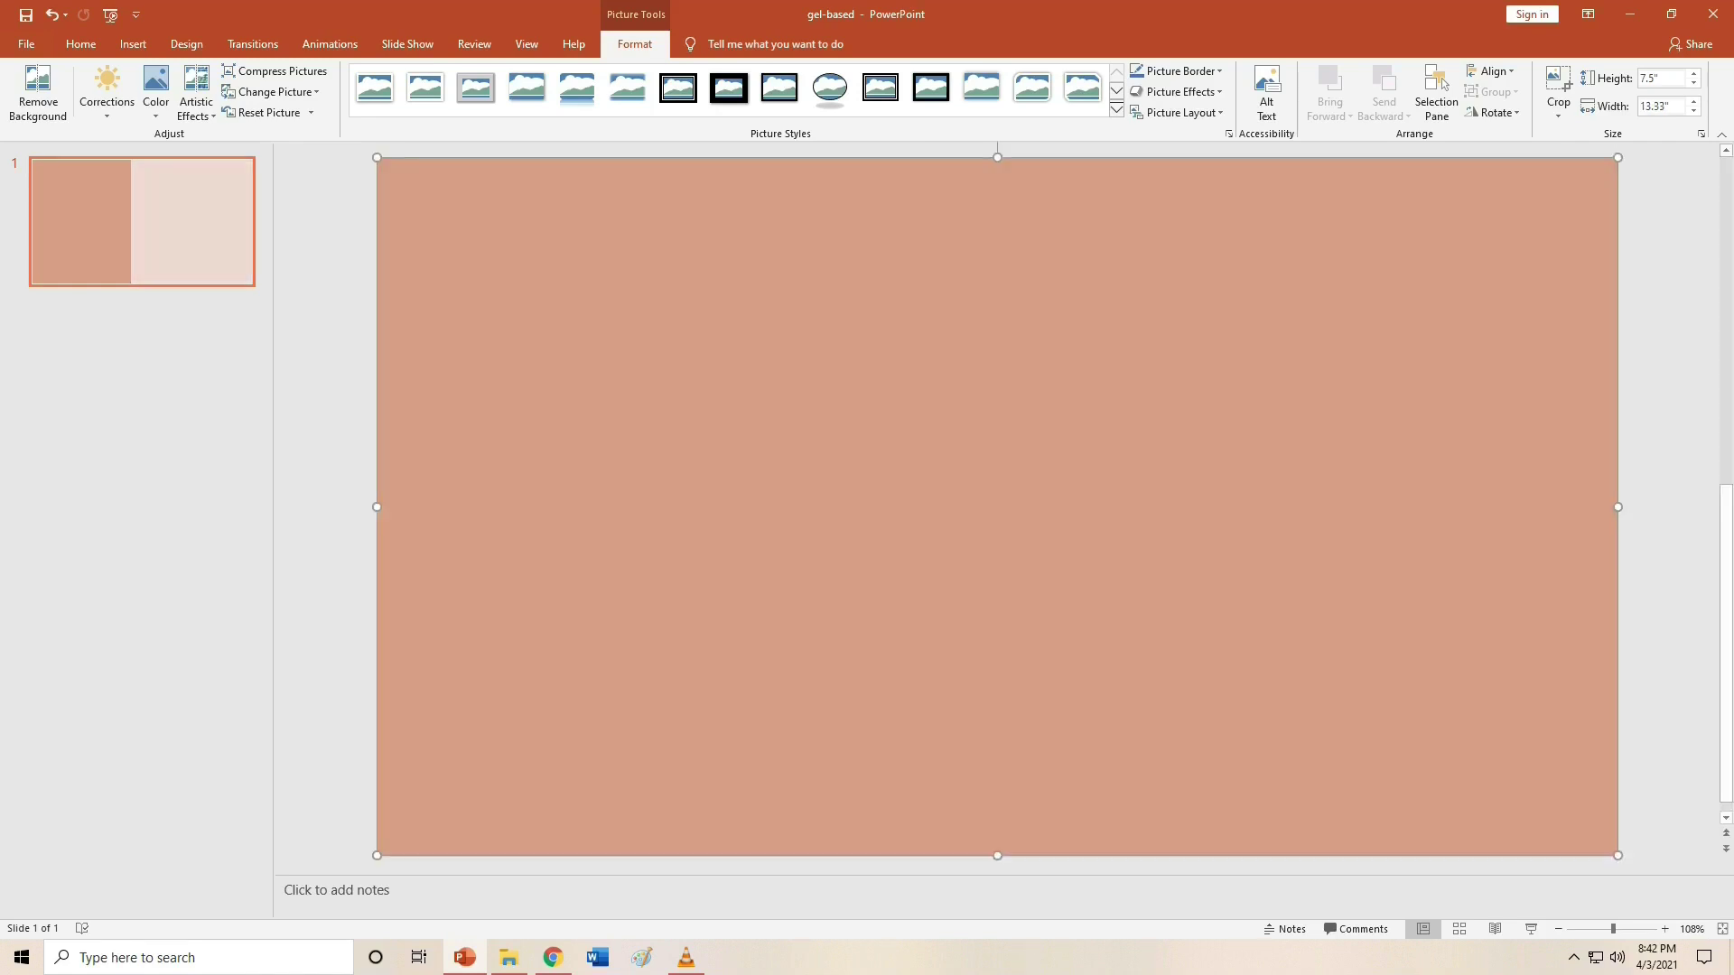
key(Escape)
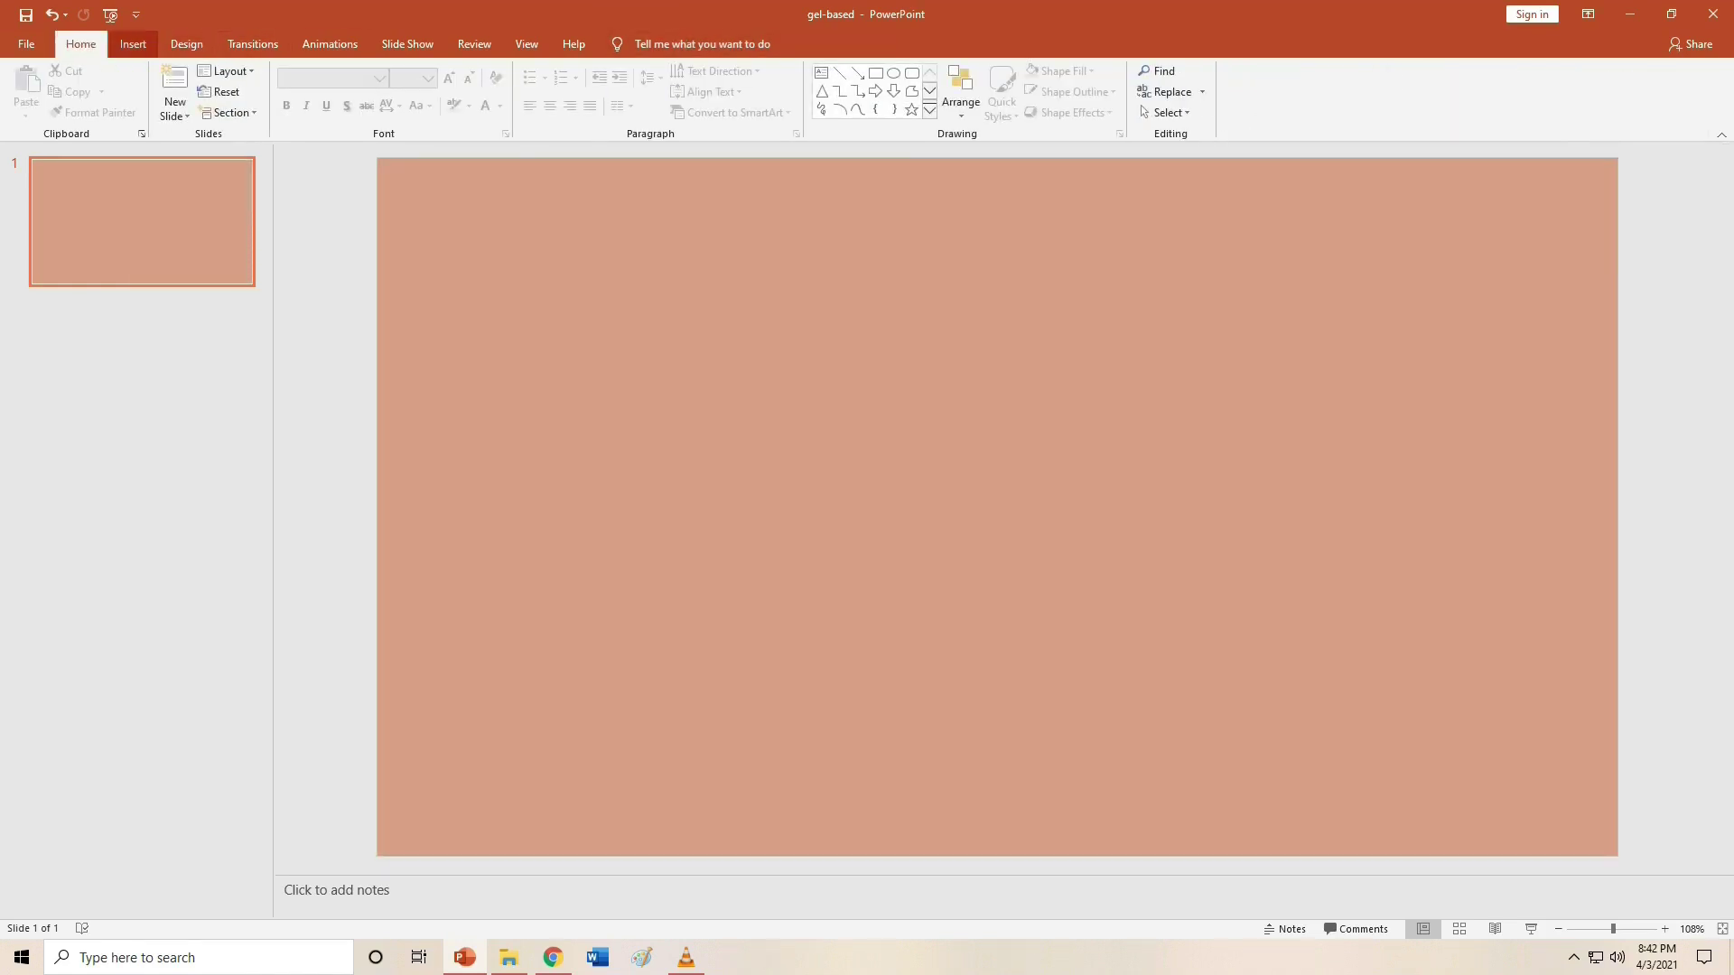
- Draw a thin vertical rectangle about 7.06" by 0.11" near the slide's left edge, with white fill and white outline
click(133, 43)
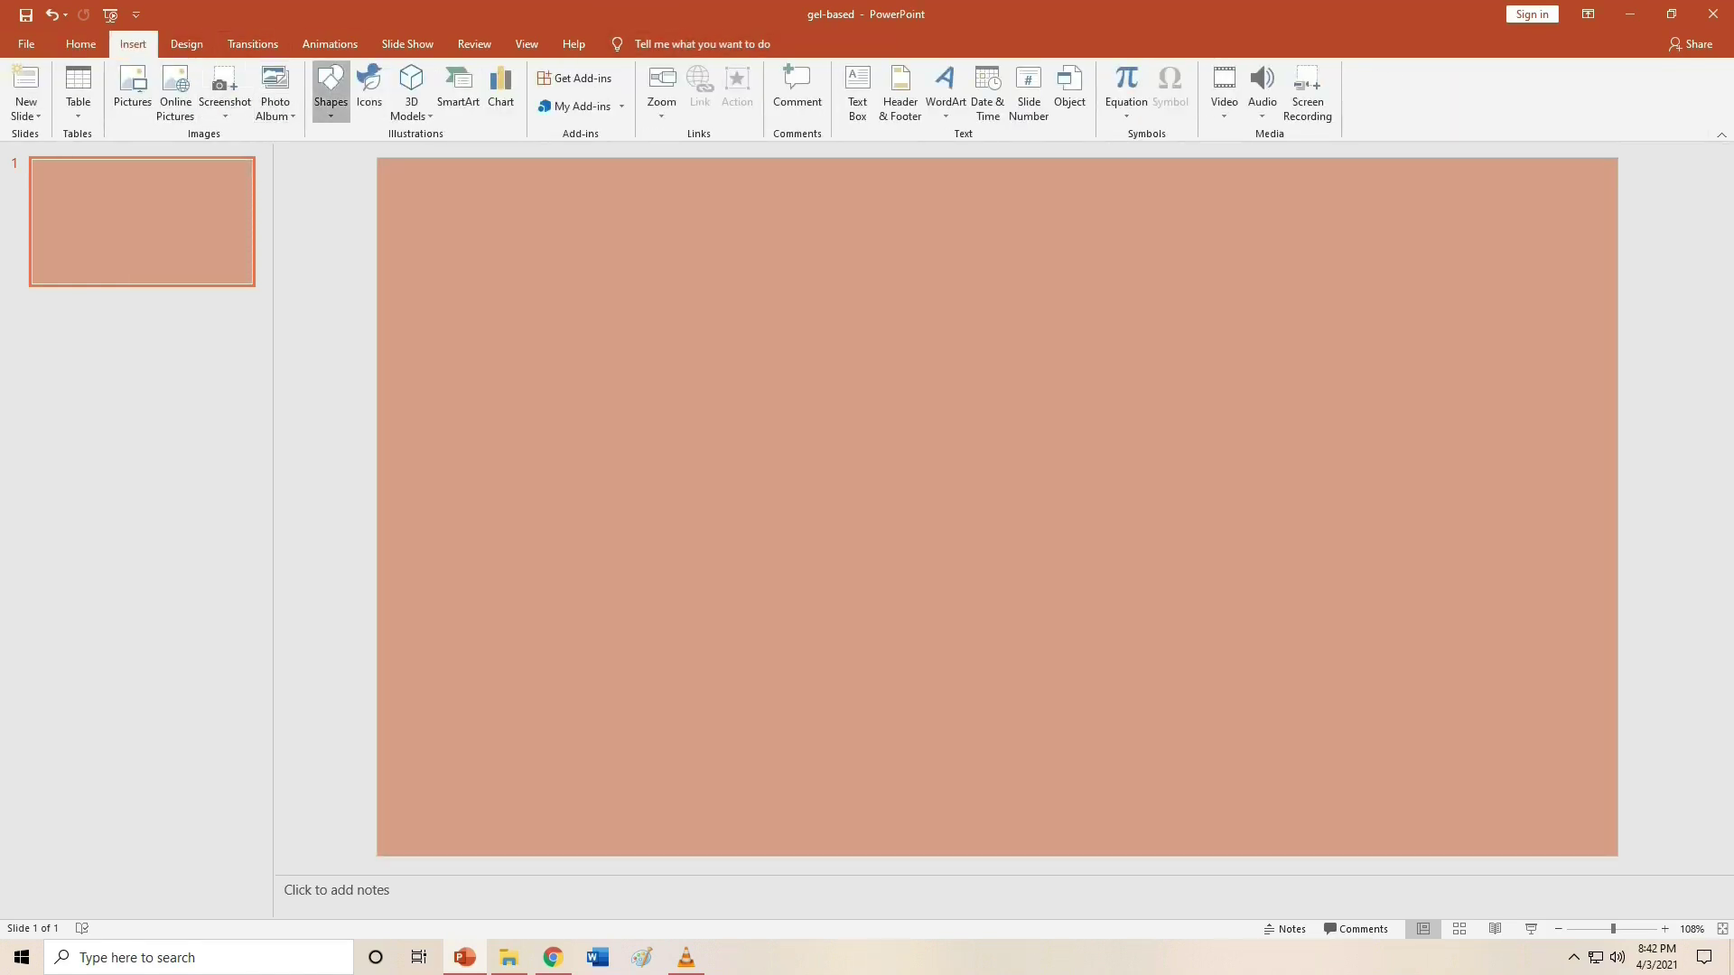
click(331, 91)
click(377, 153)
drag(408, 179, 427, 788)
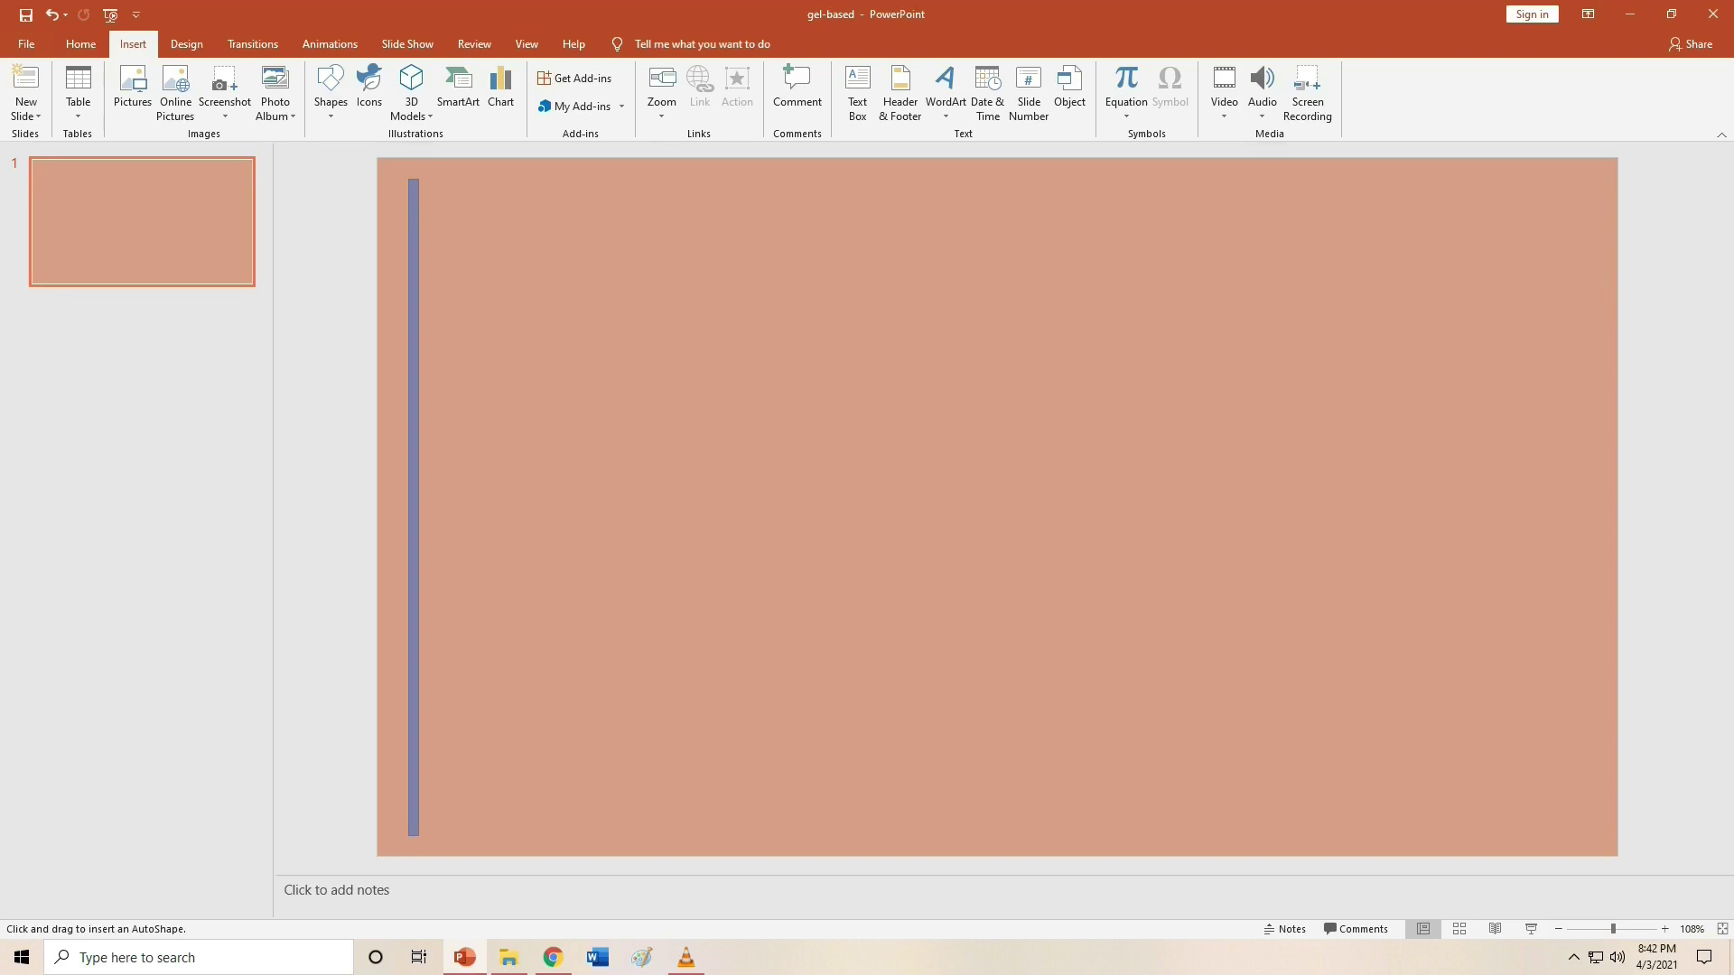
drag(419, 836, 419, 836)
click(664, 70)
click(651, 112)
click(677, 92)
click(650, 132)
- Duplicate the white bar, rotate the copy horizontal, and place it along the slide's top edge, lengthened to about 12.46"
drag(413, 506, 687, 485)
drag(686, 132, 1046, 492)
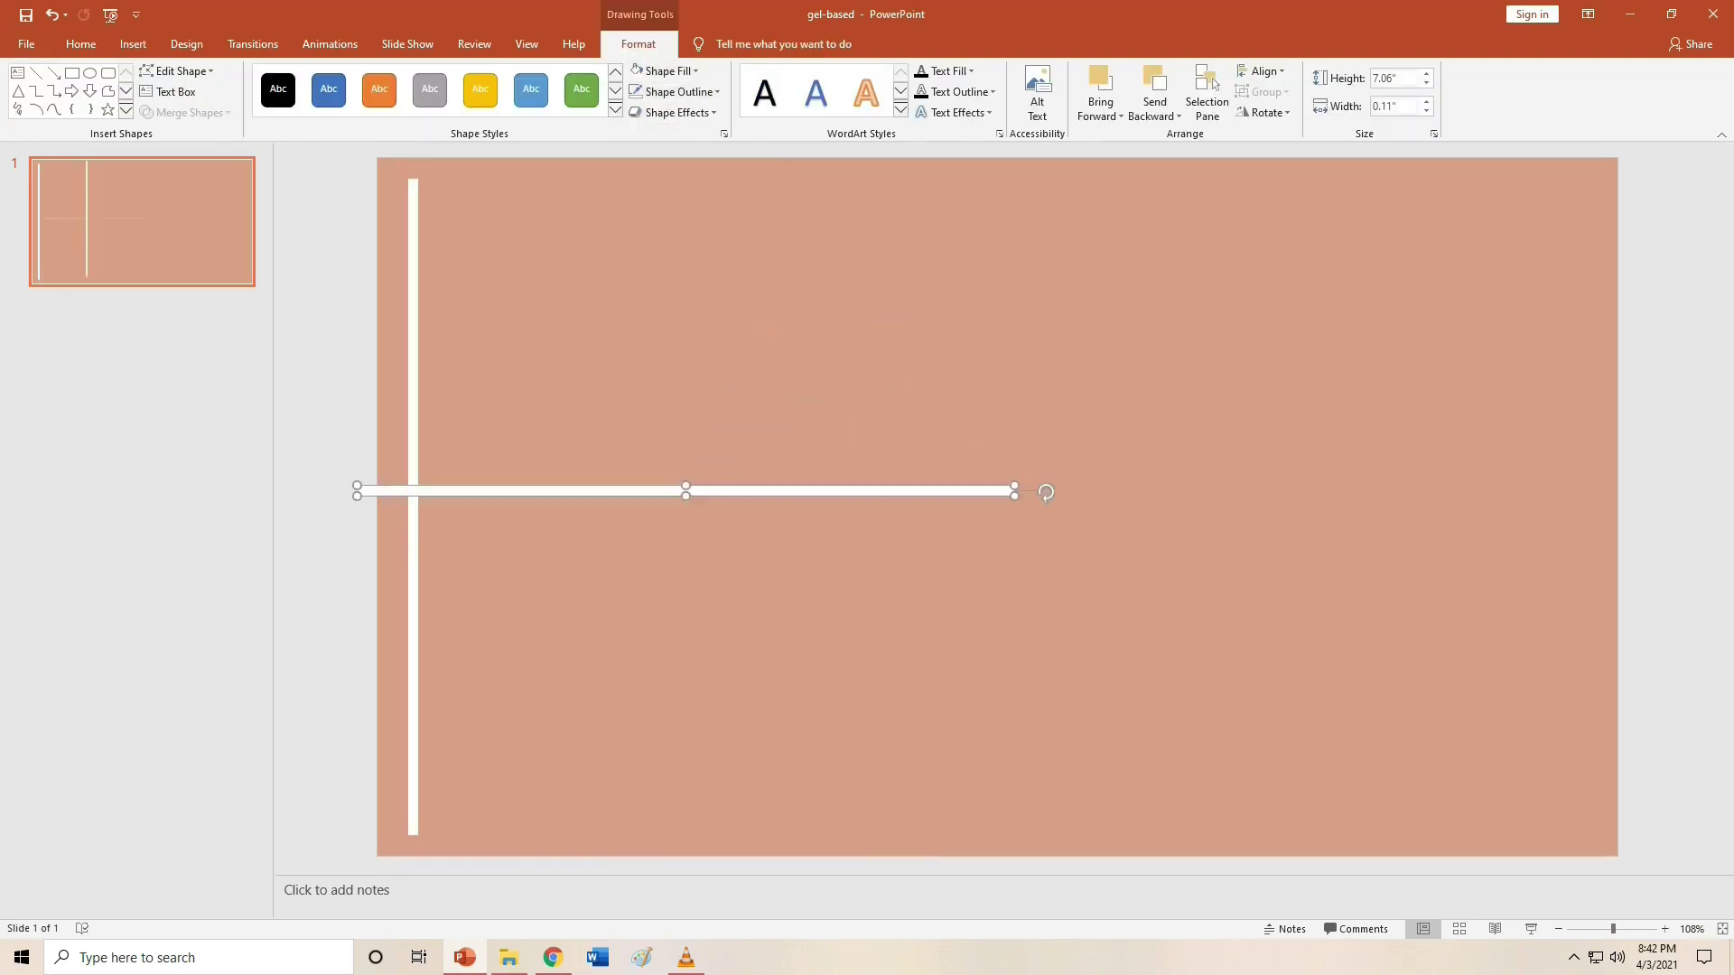
drag(686, 491, 727, 183)
drag(1065, 184, 1568, 184)
- Copy the left vertical bar and place the copy near the slide's right edge as the frame's right side
click(414, 505)
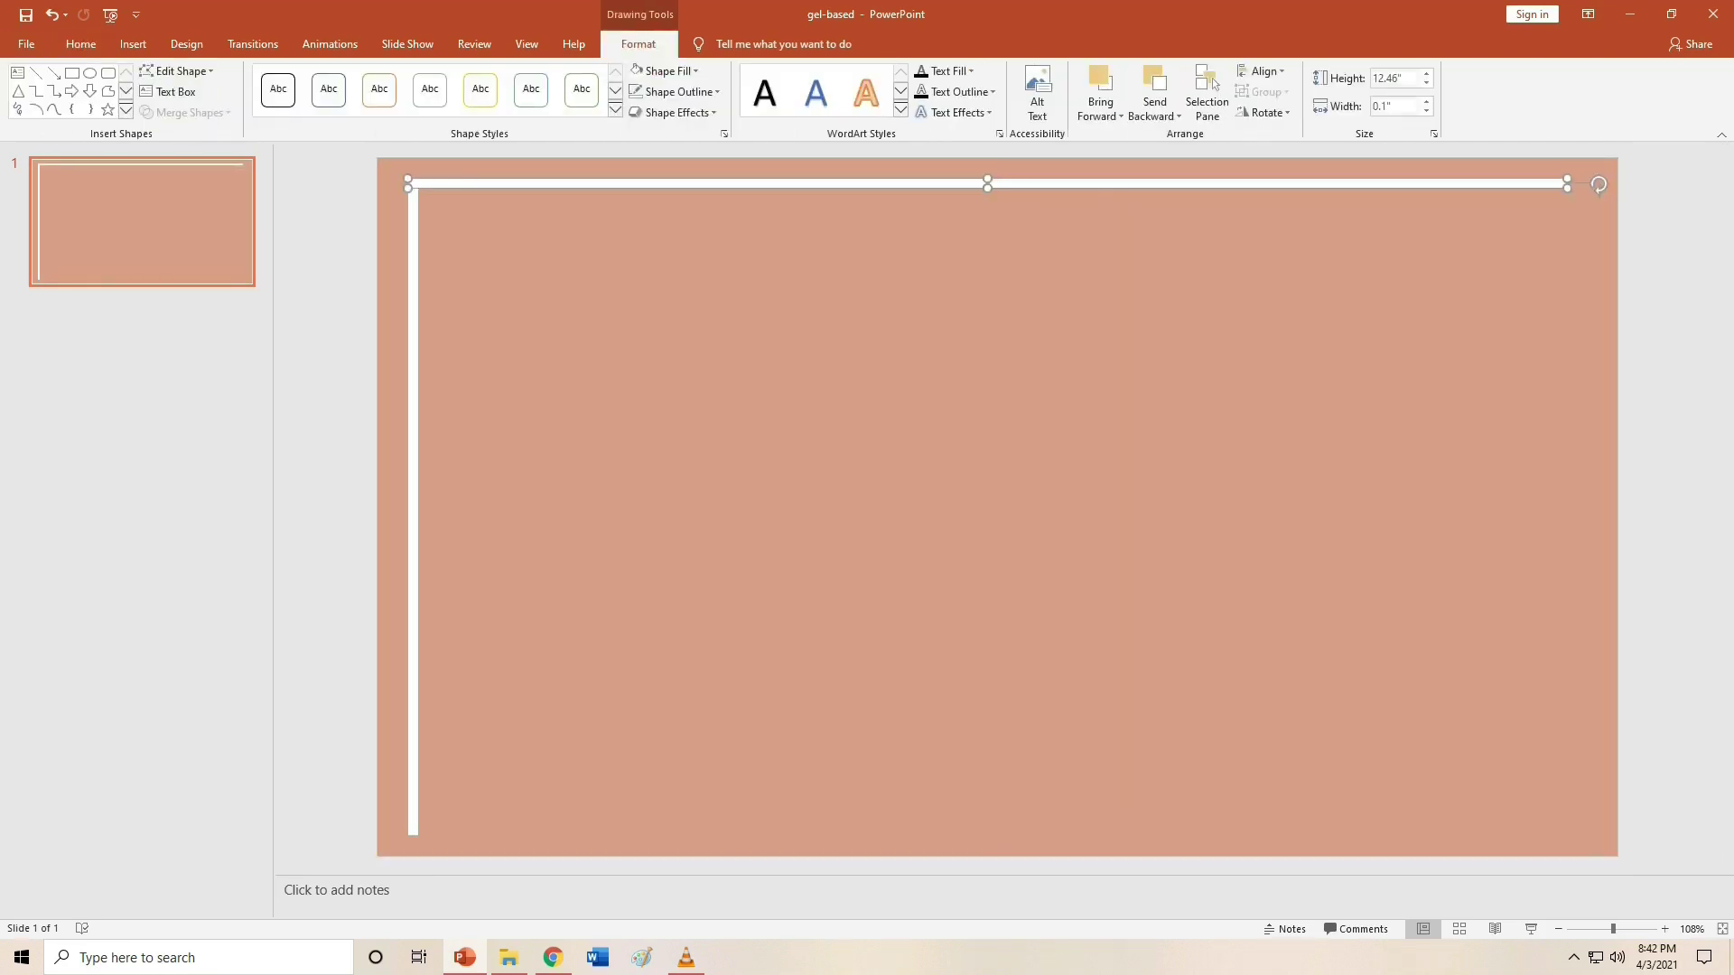
key(ctrl+c)
key(ctrl+v)
drag(426, 506, 1582, 506)
- Extend the top bar to about 12.67" to meet the right bar, and place a copy along the bottom to close the frame
click(1536, 184)
drag(1568, 185, 1587, 185)
key(ctrl+c)
key(ctrl+v)
drag(997, 196, 997, 834)
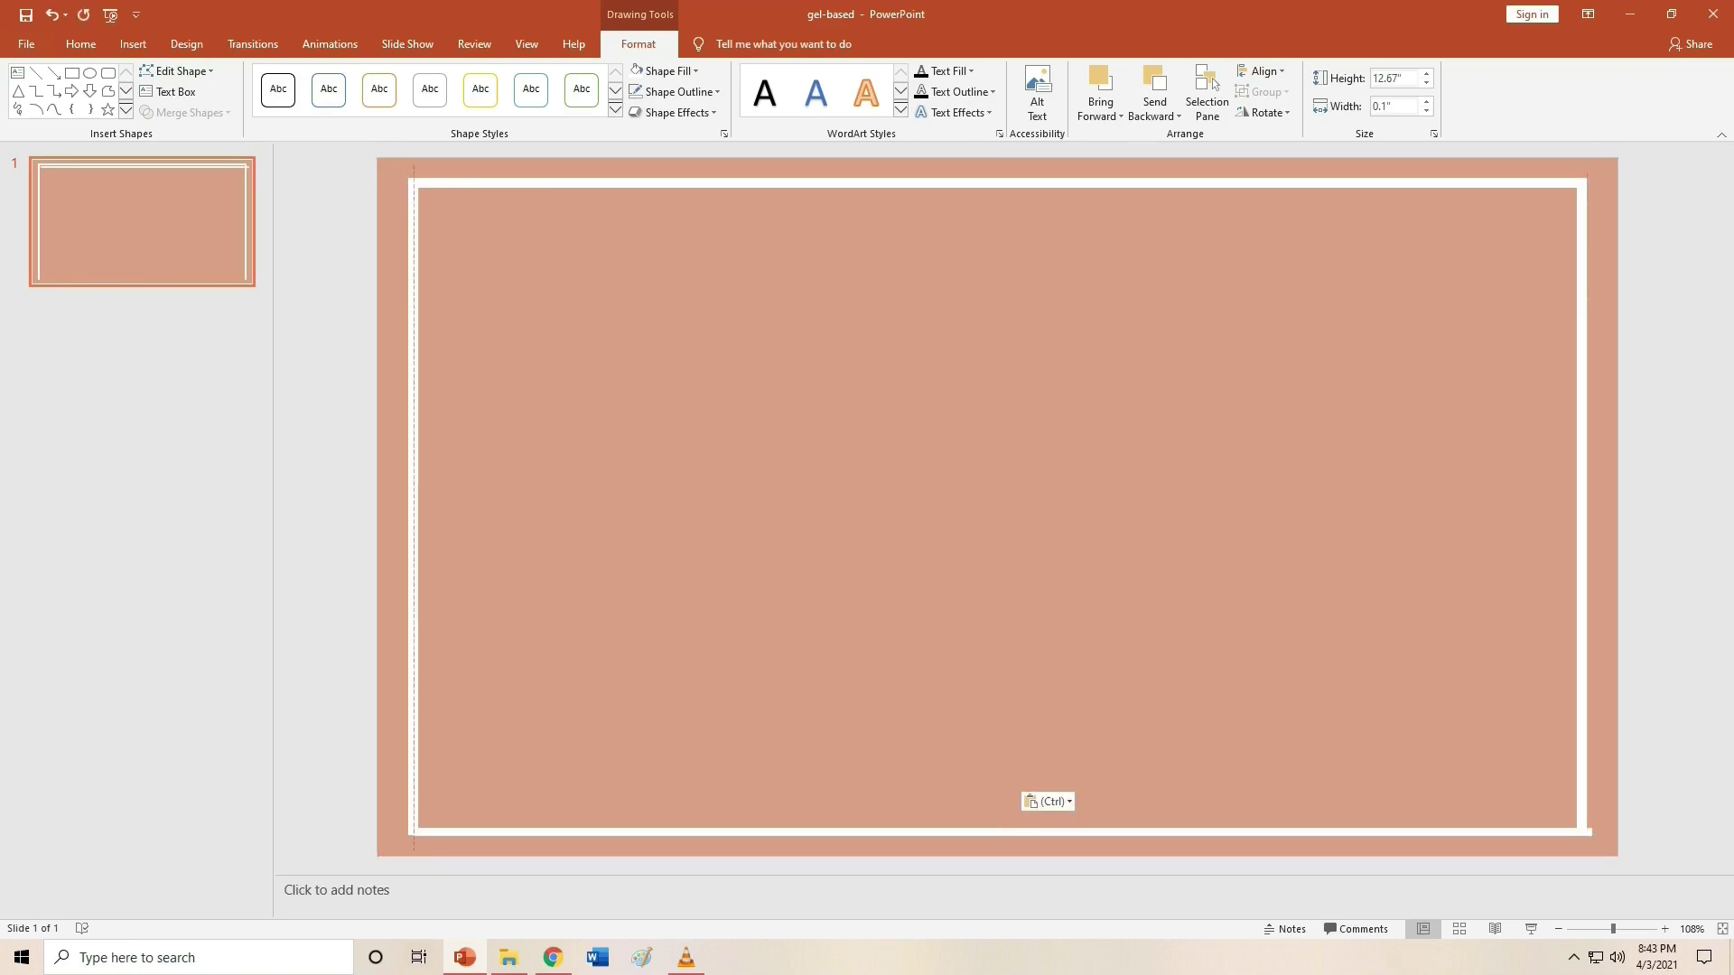
click(1671, 506)
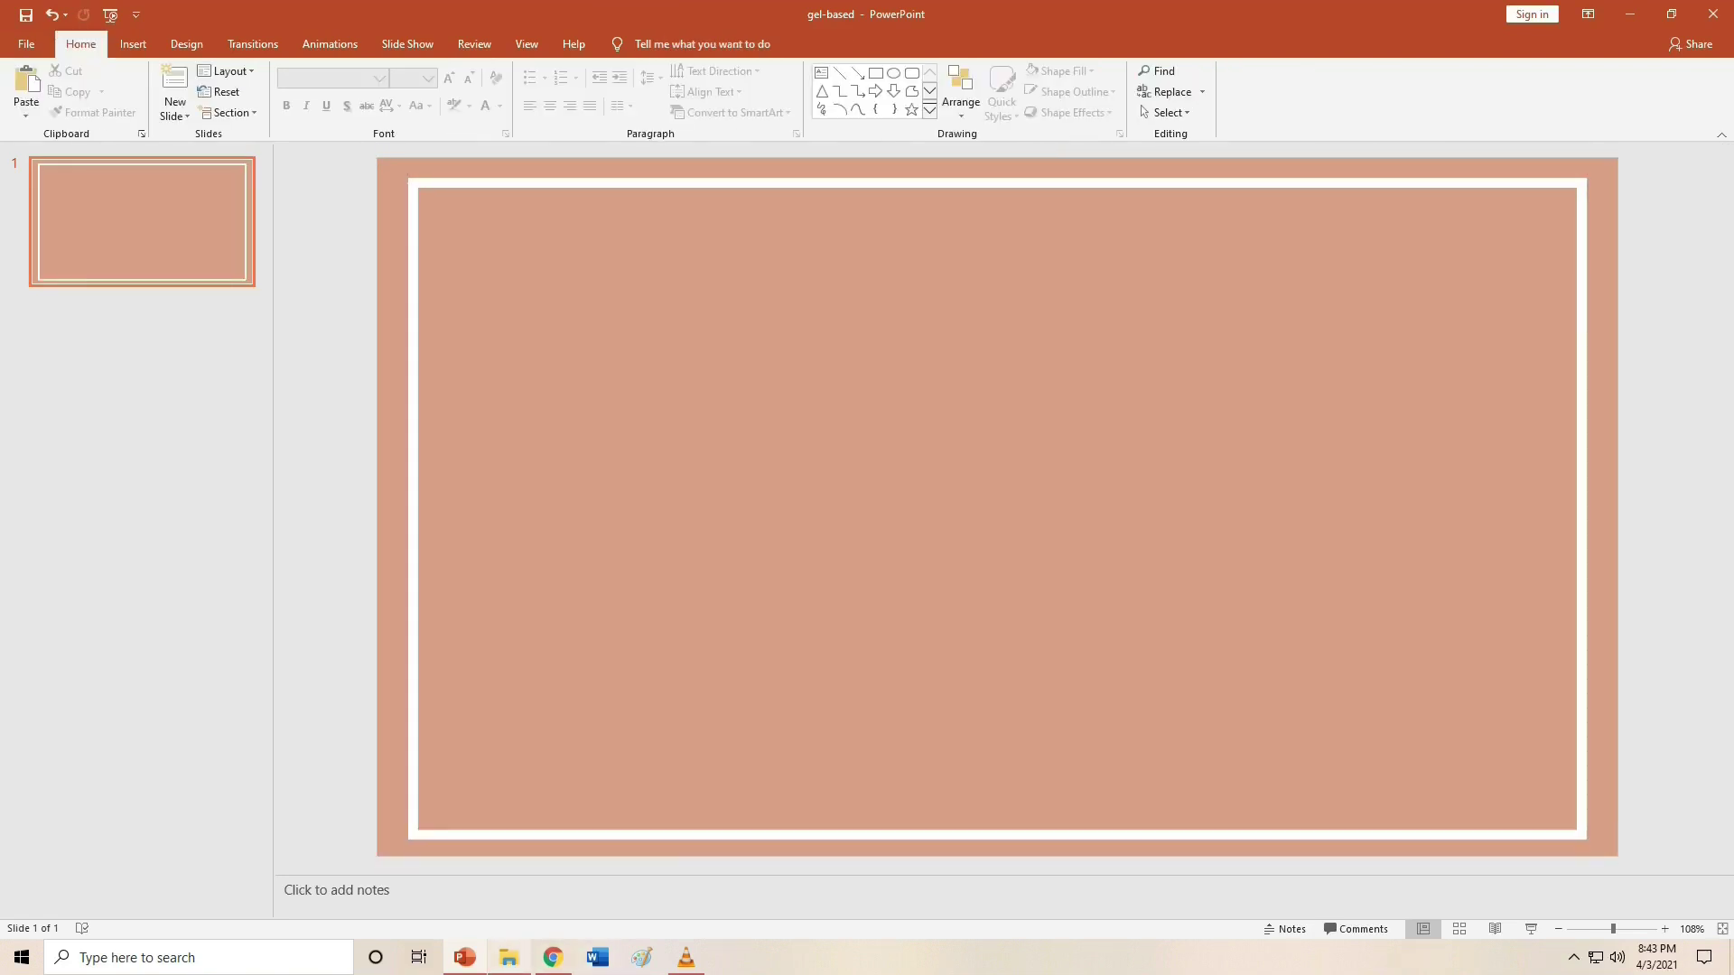
- Insert the logo picture, rotate it to read vertically, shrink it to about 2.9" by 5.15", and place it inside the frame's left side
click(509, 957)
click(697, 239)
drag(696, 239, 903, 505)
drag(997, 293, 814, 507)
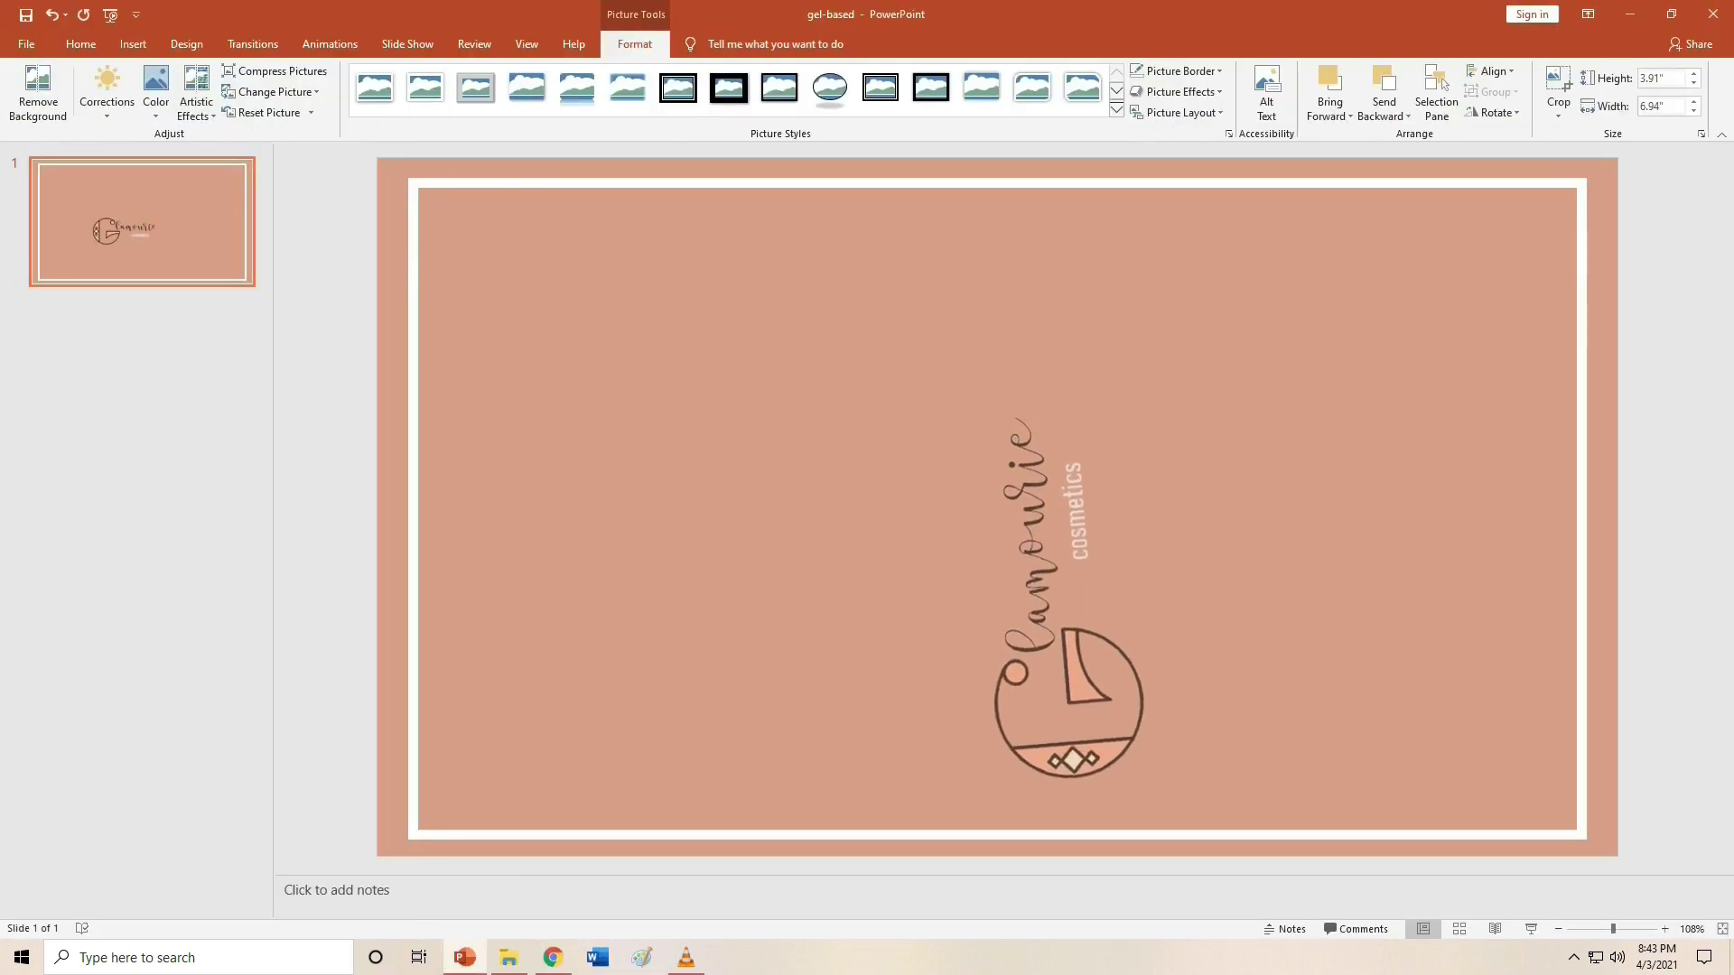
drag(1181, 174, 1085, 343)
drag(1003, 632, 490, 489)
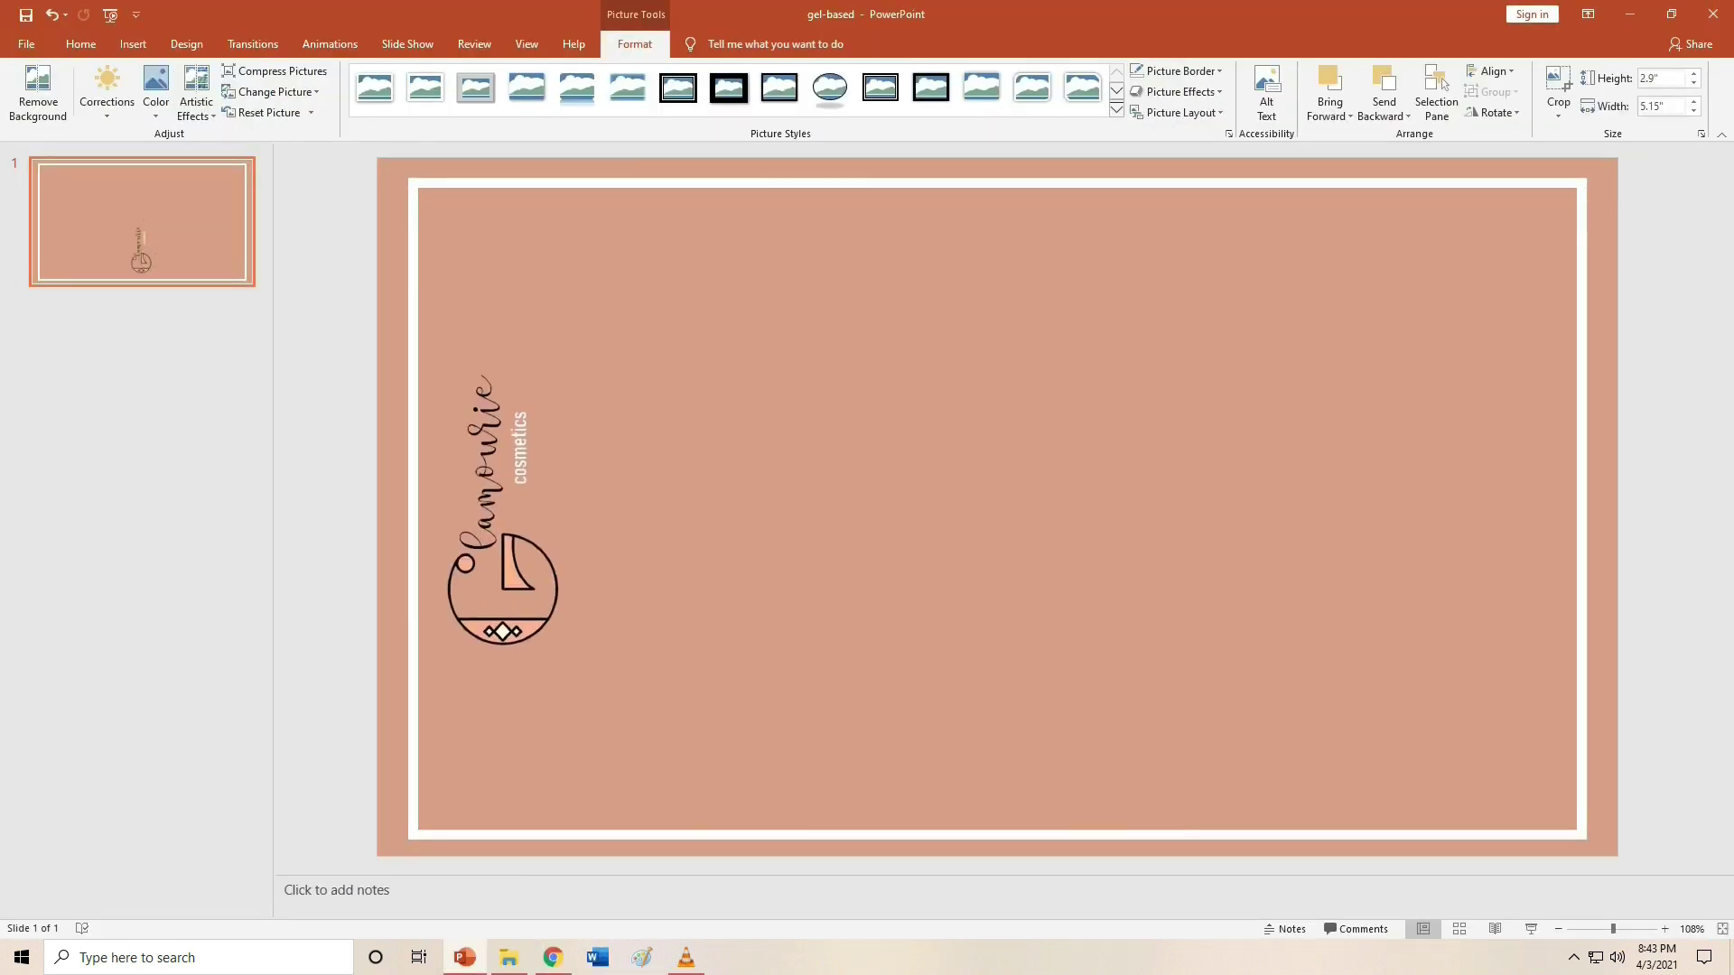
- Add a text box reading “Glam that you deserve.” beside the logo, centred, in the Adreena Script font at size 16
click(133, 43)
click(331, 90)
click(323, 153)
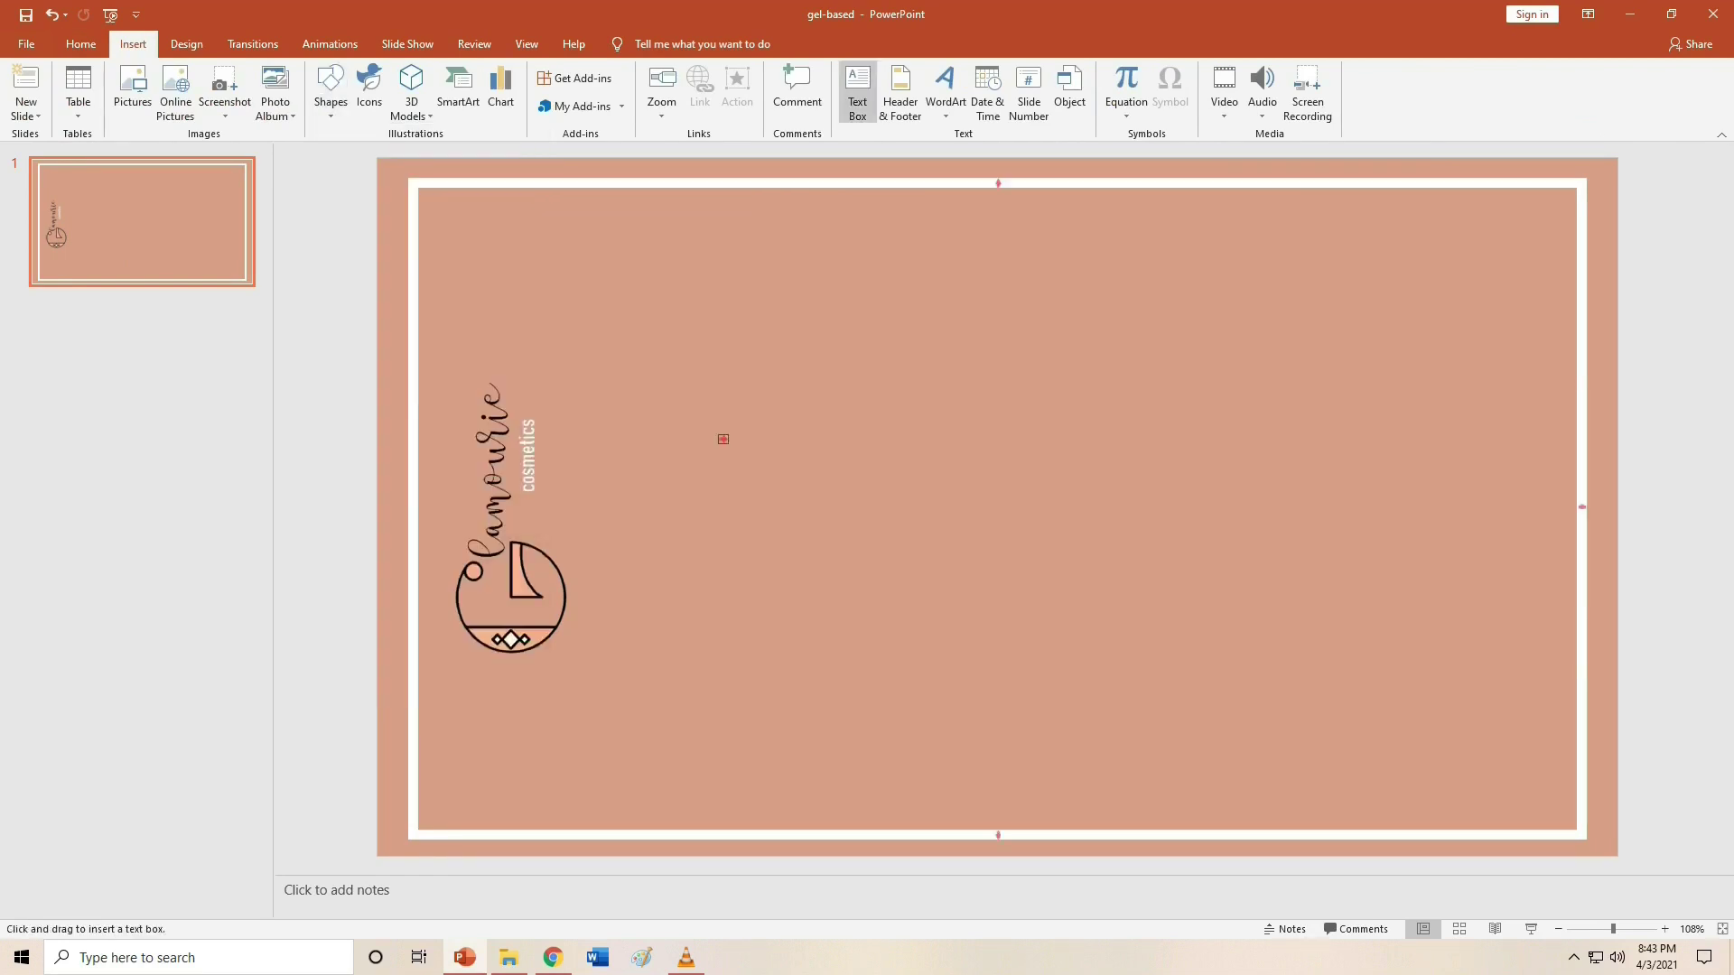
drag(718, 434, 1319, 531)
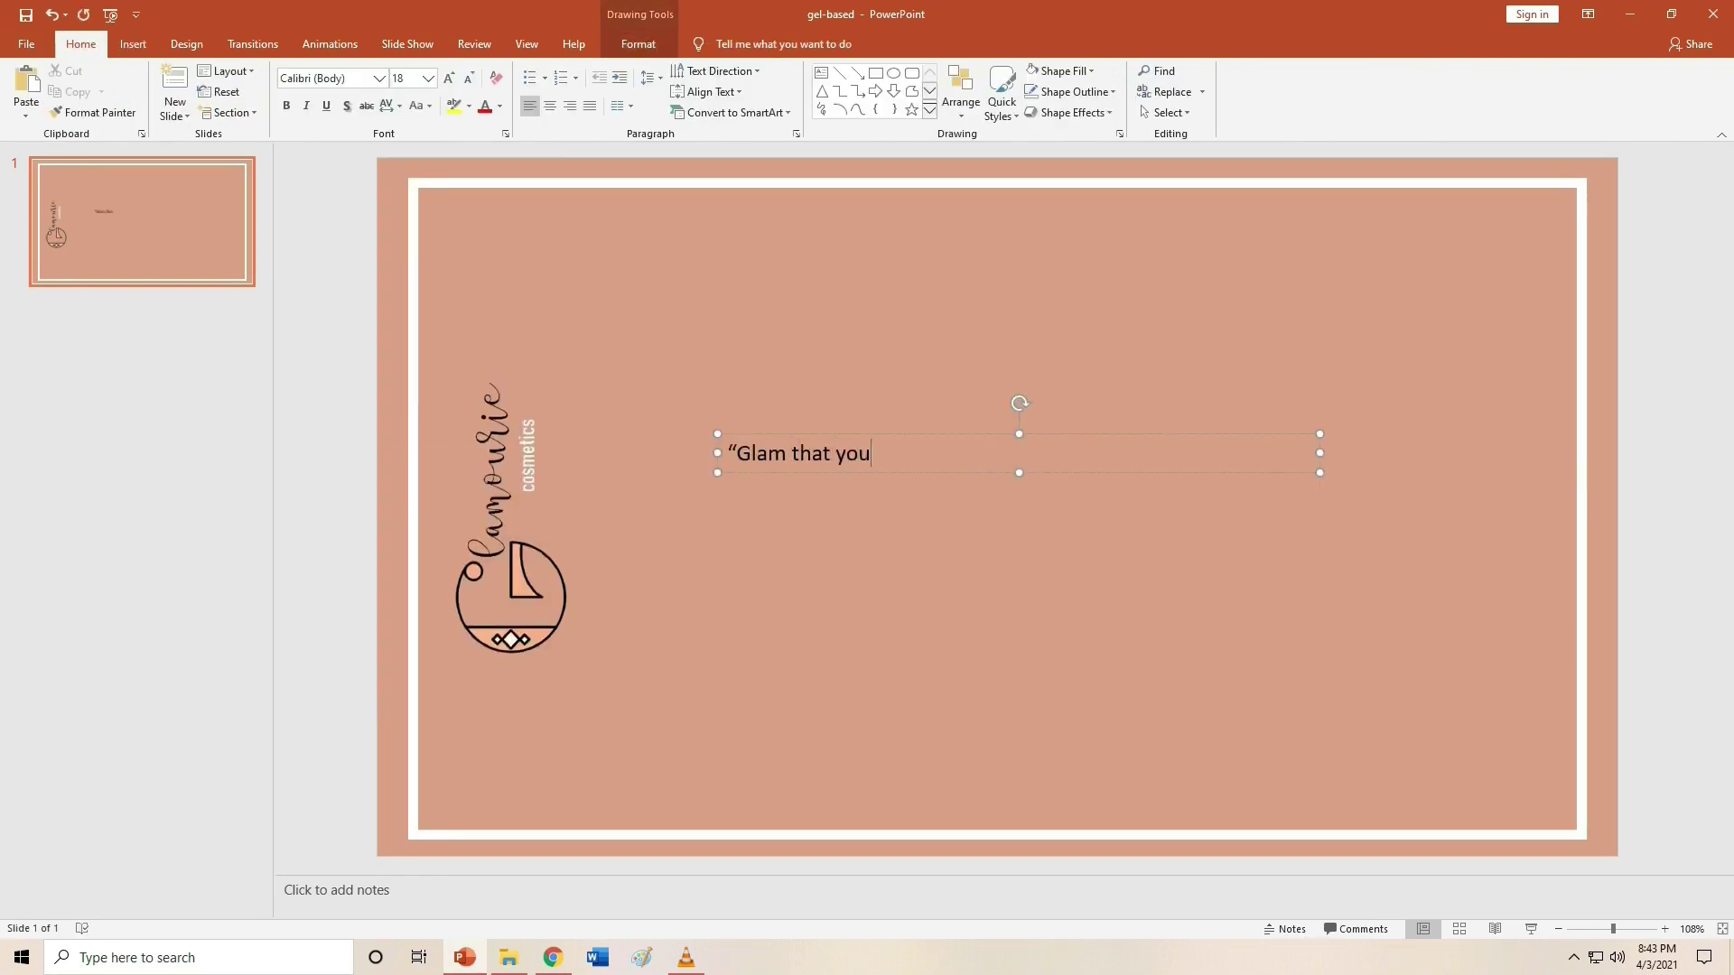
key(Escape)
click(551, 105)
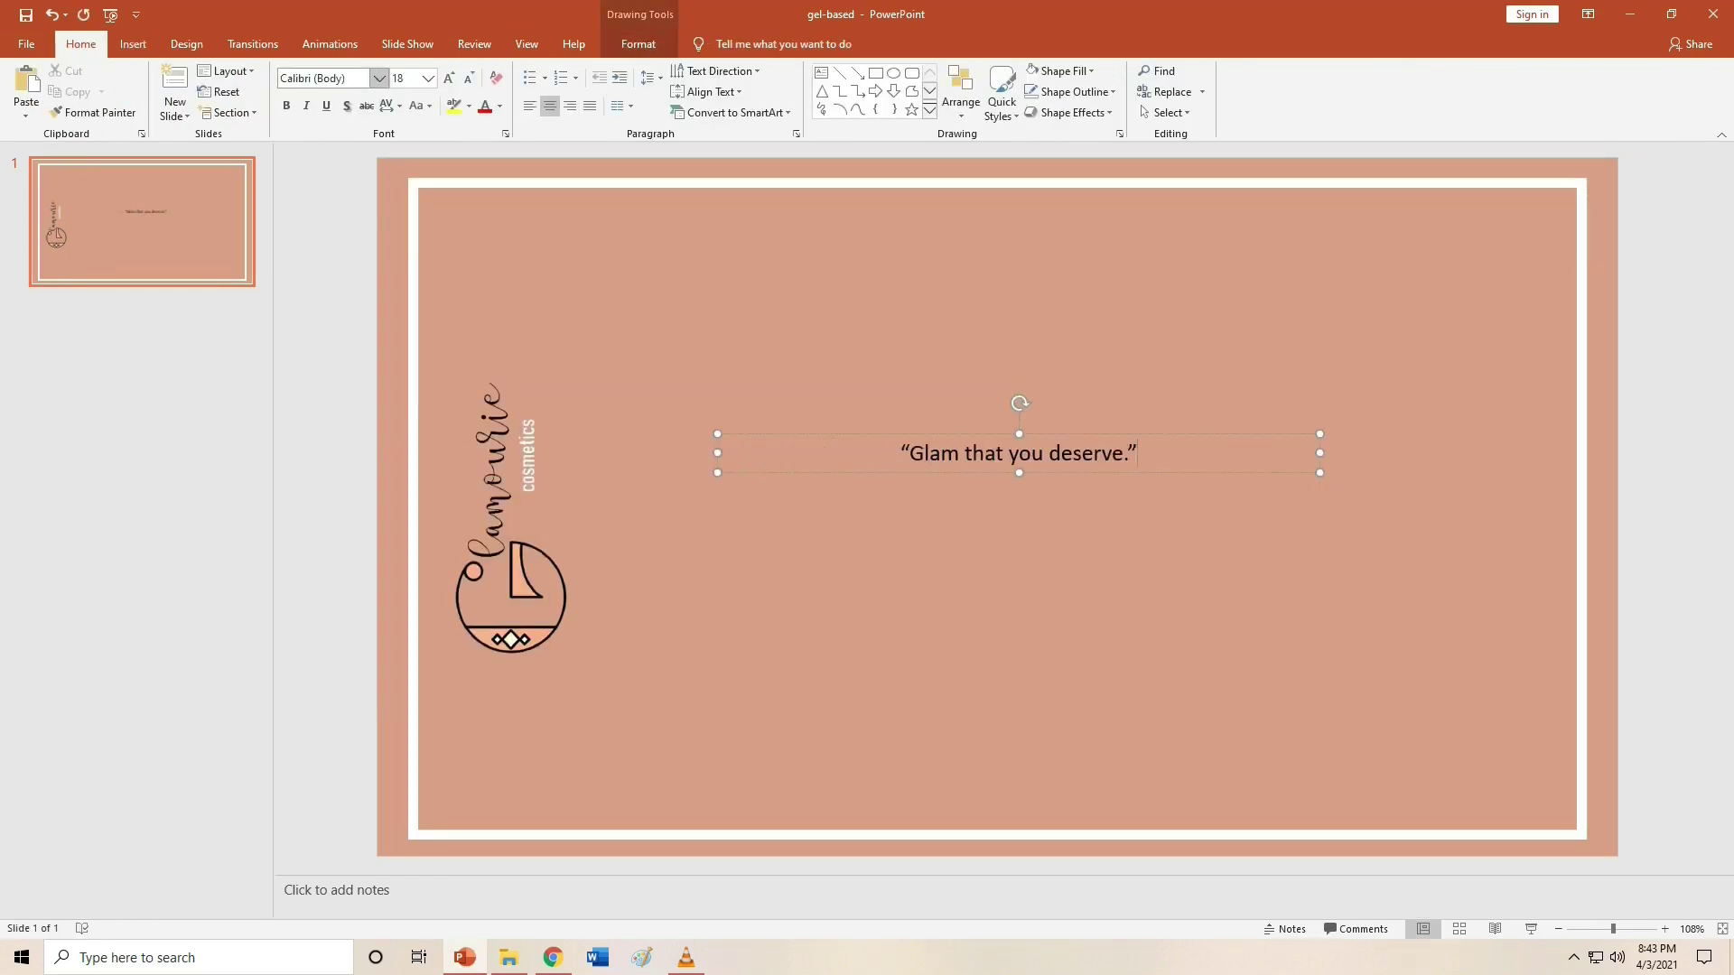
click(379, 79)
click(361, 209)
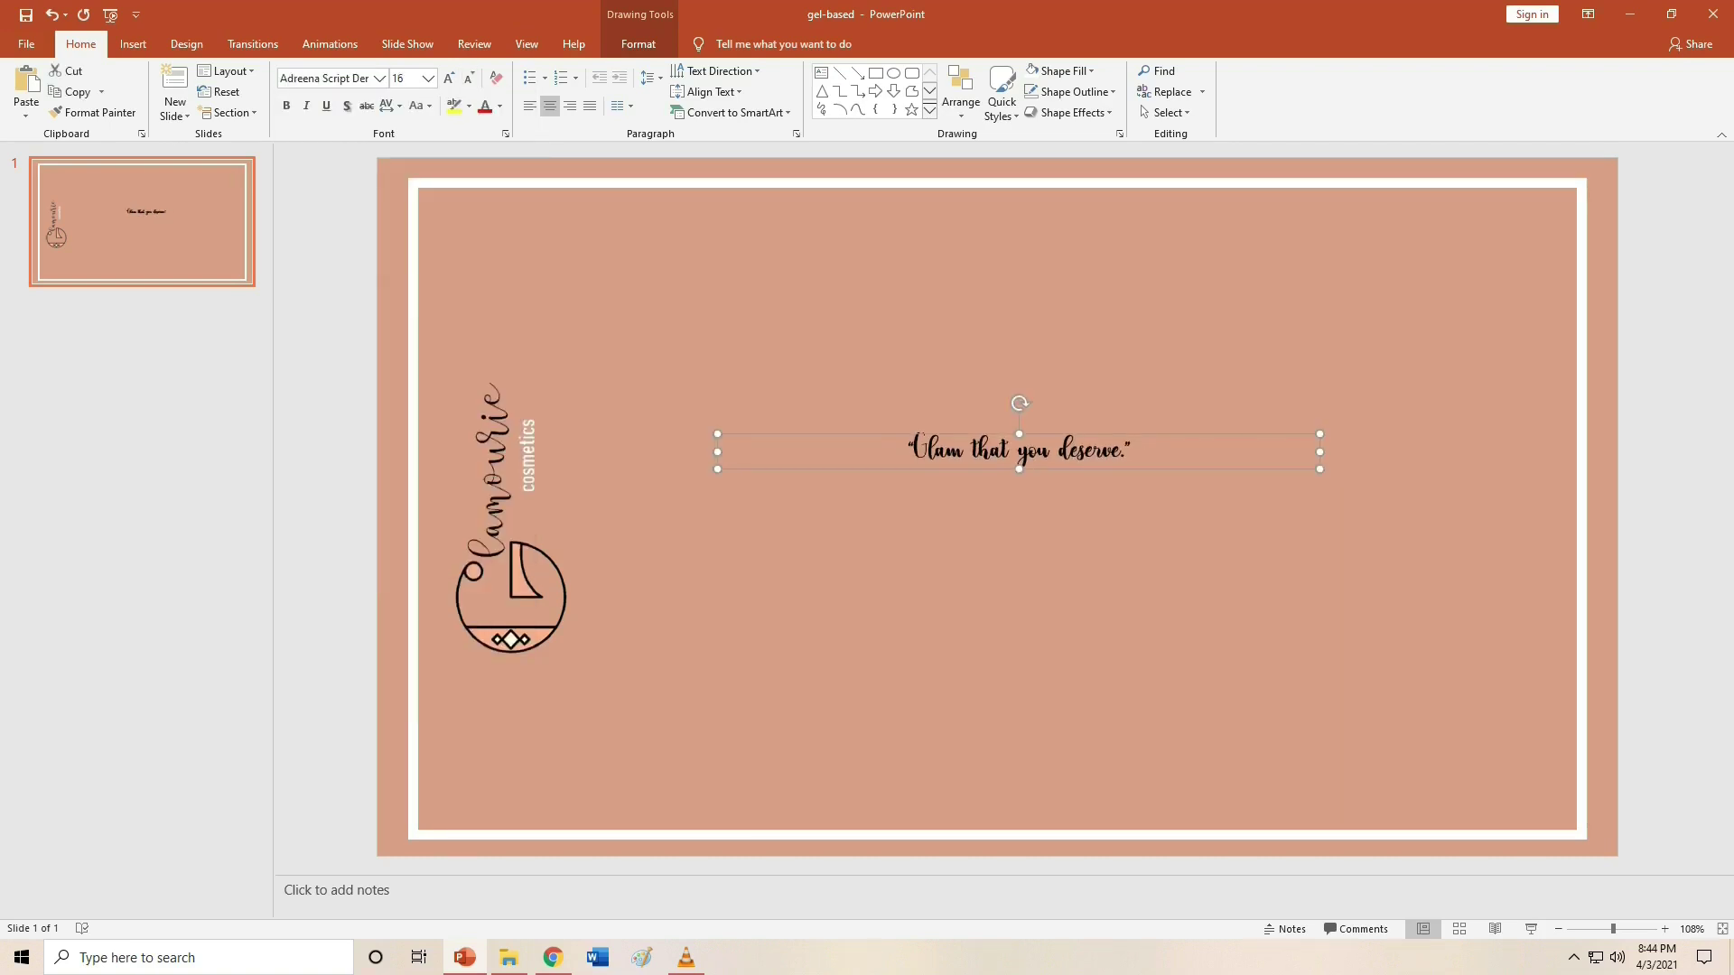
- Insert the peony-crown line drawing in the middle of the label and darken it with brightness -40% and contrast +40%
key(alt+Tab)
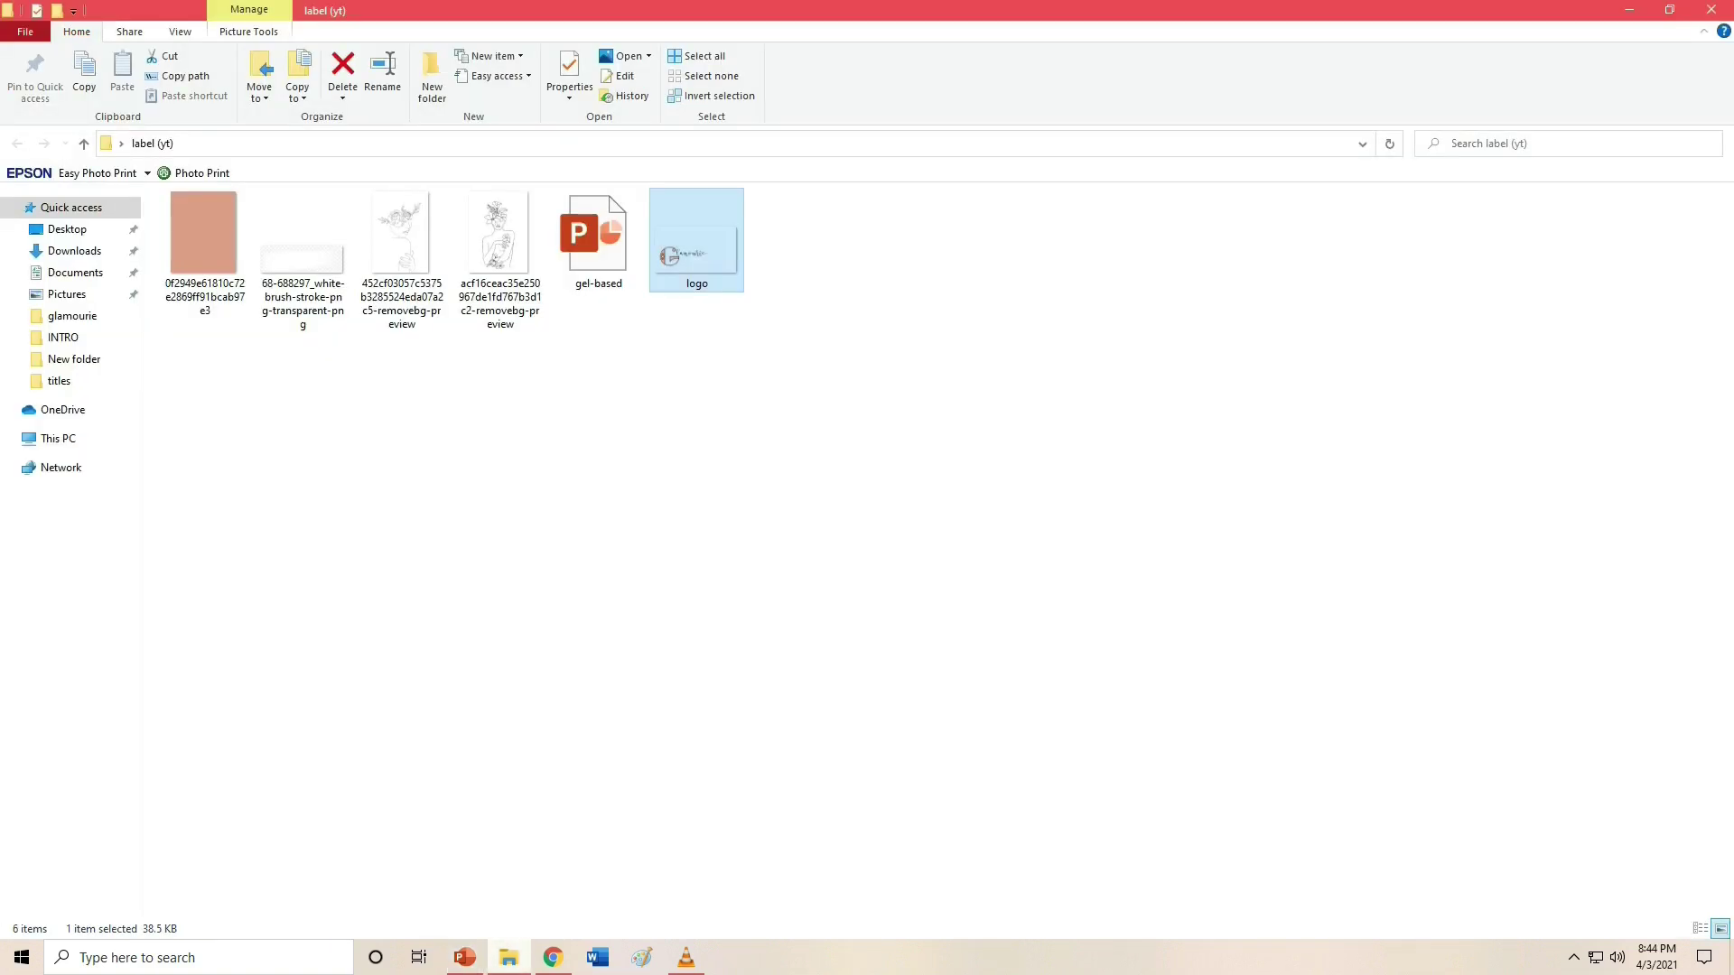
drag(402, 235, 993, 506)
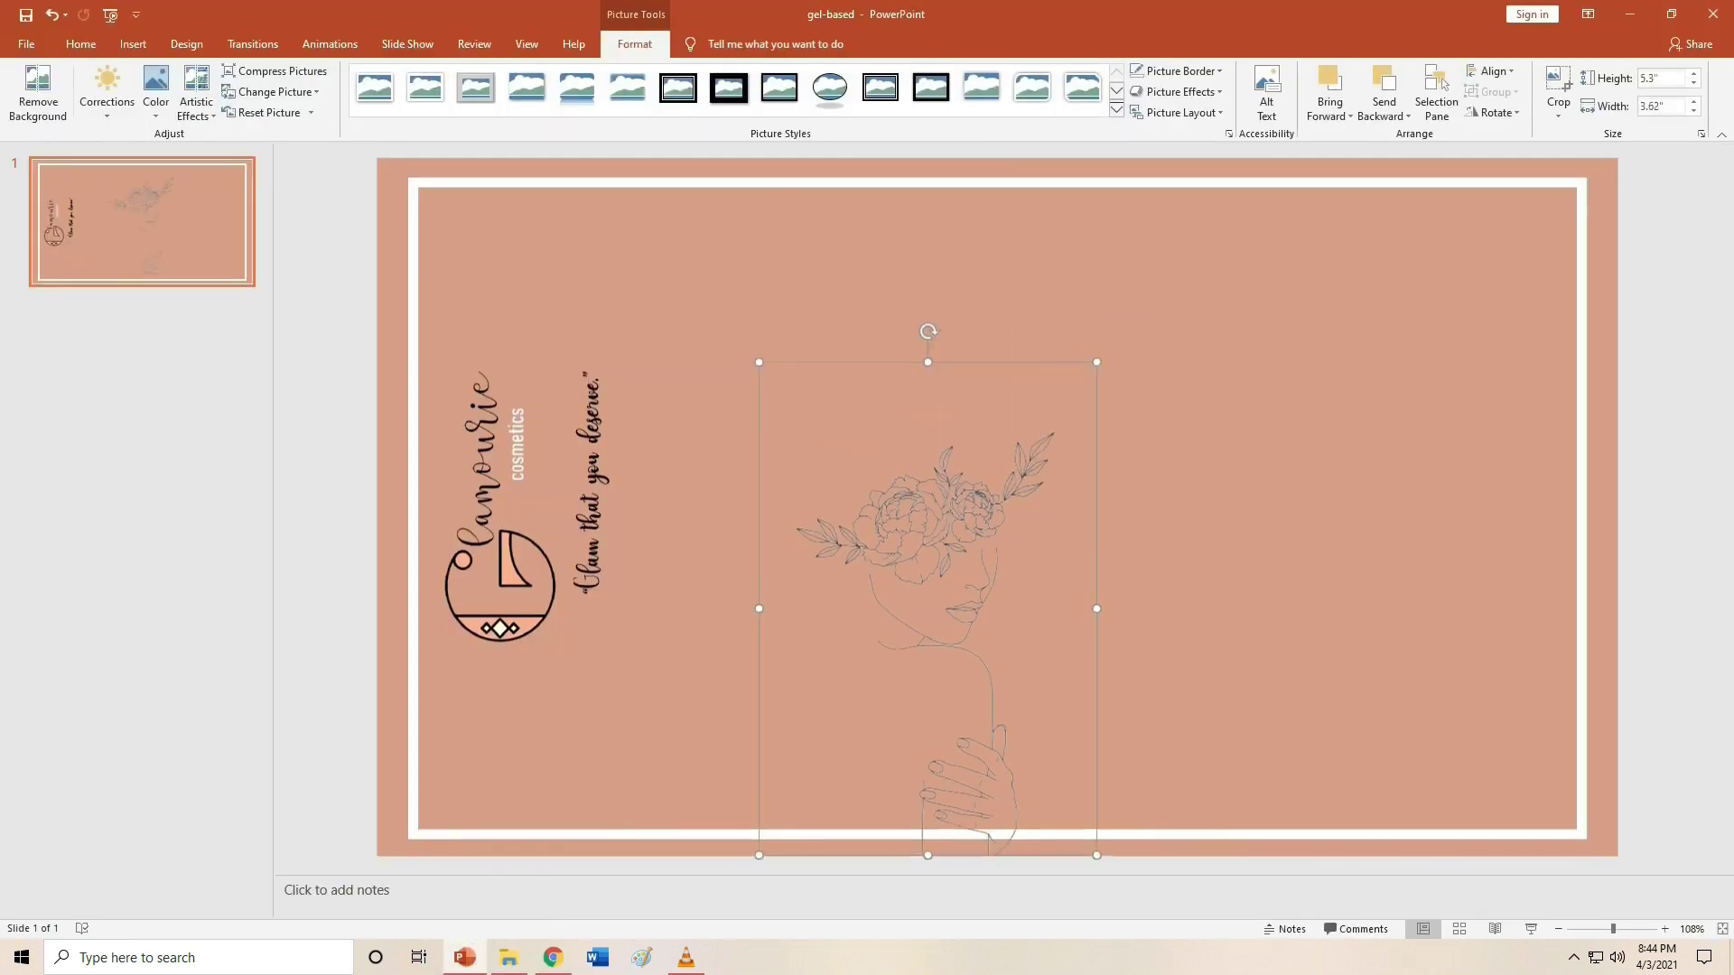
click(107, 95)
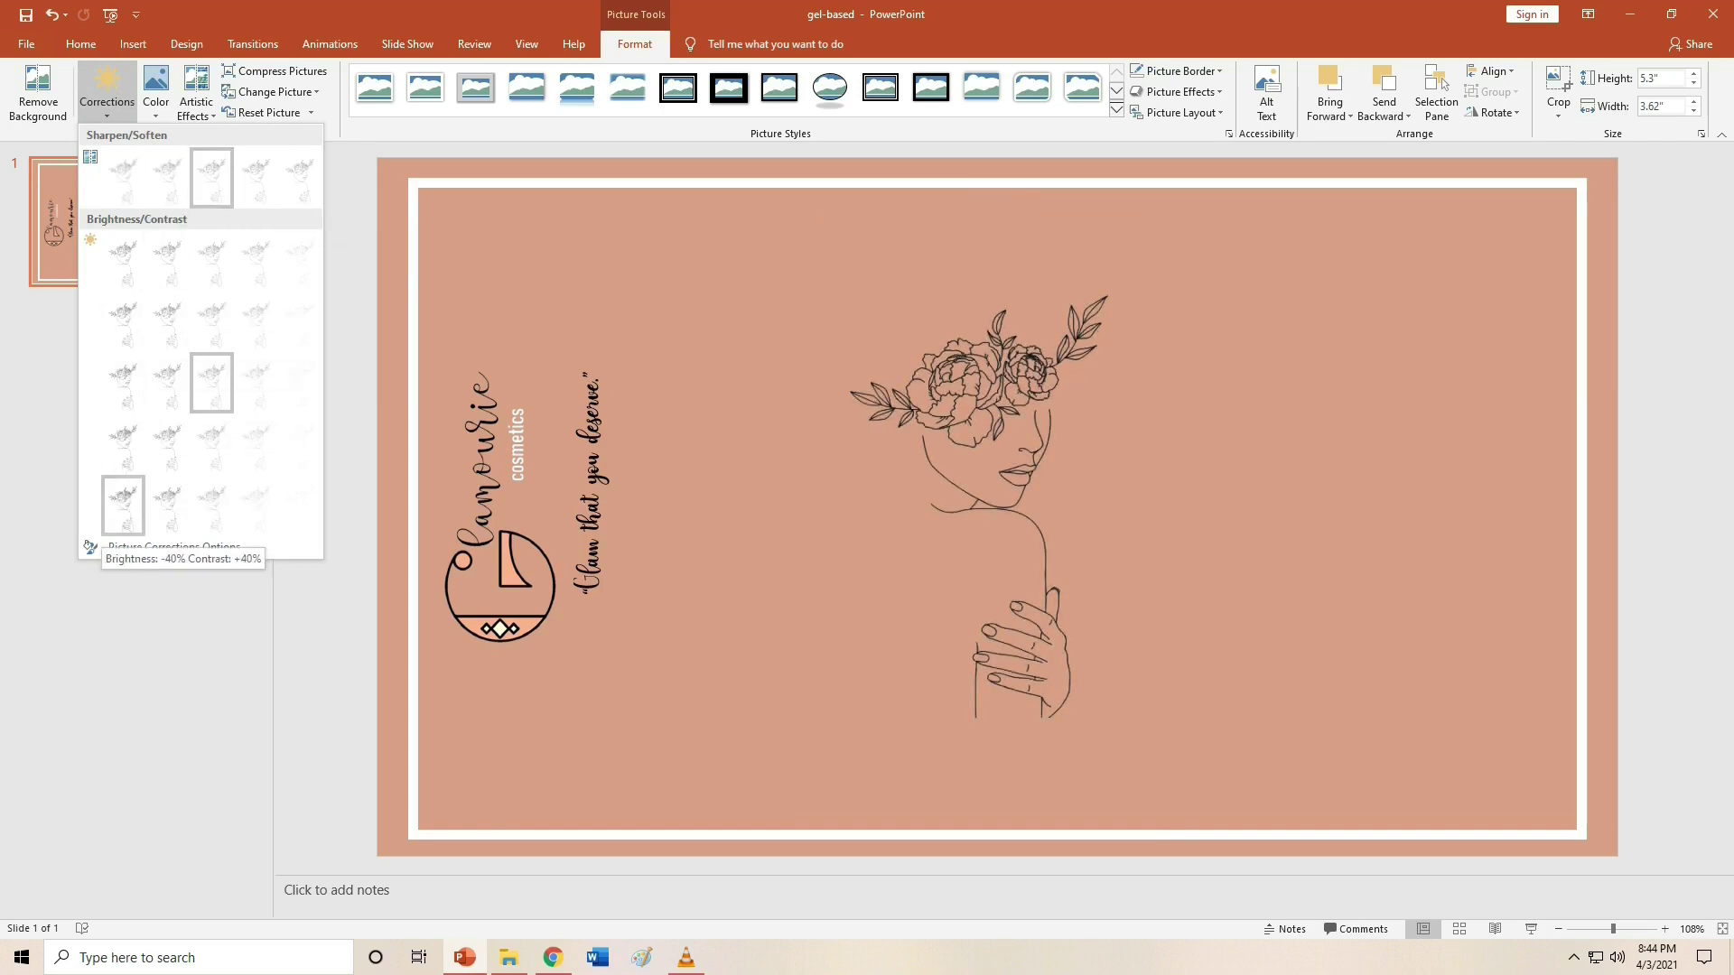
click(123, 504)
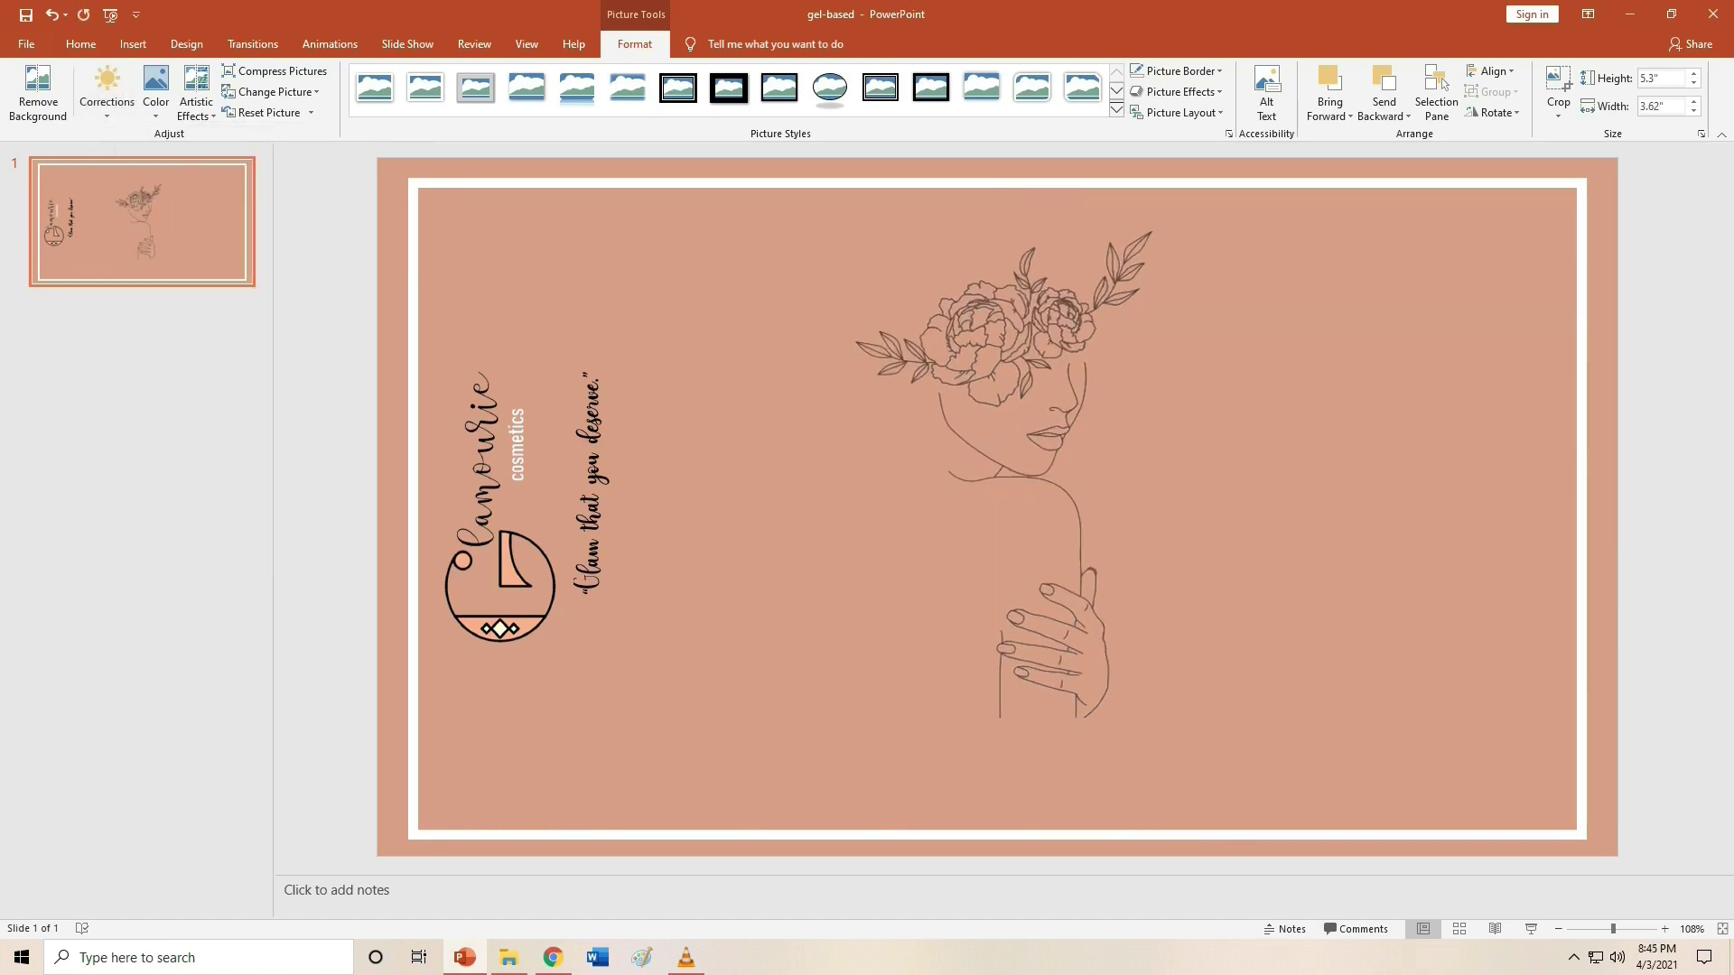
drag(993, 505, 975, 506)
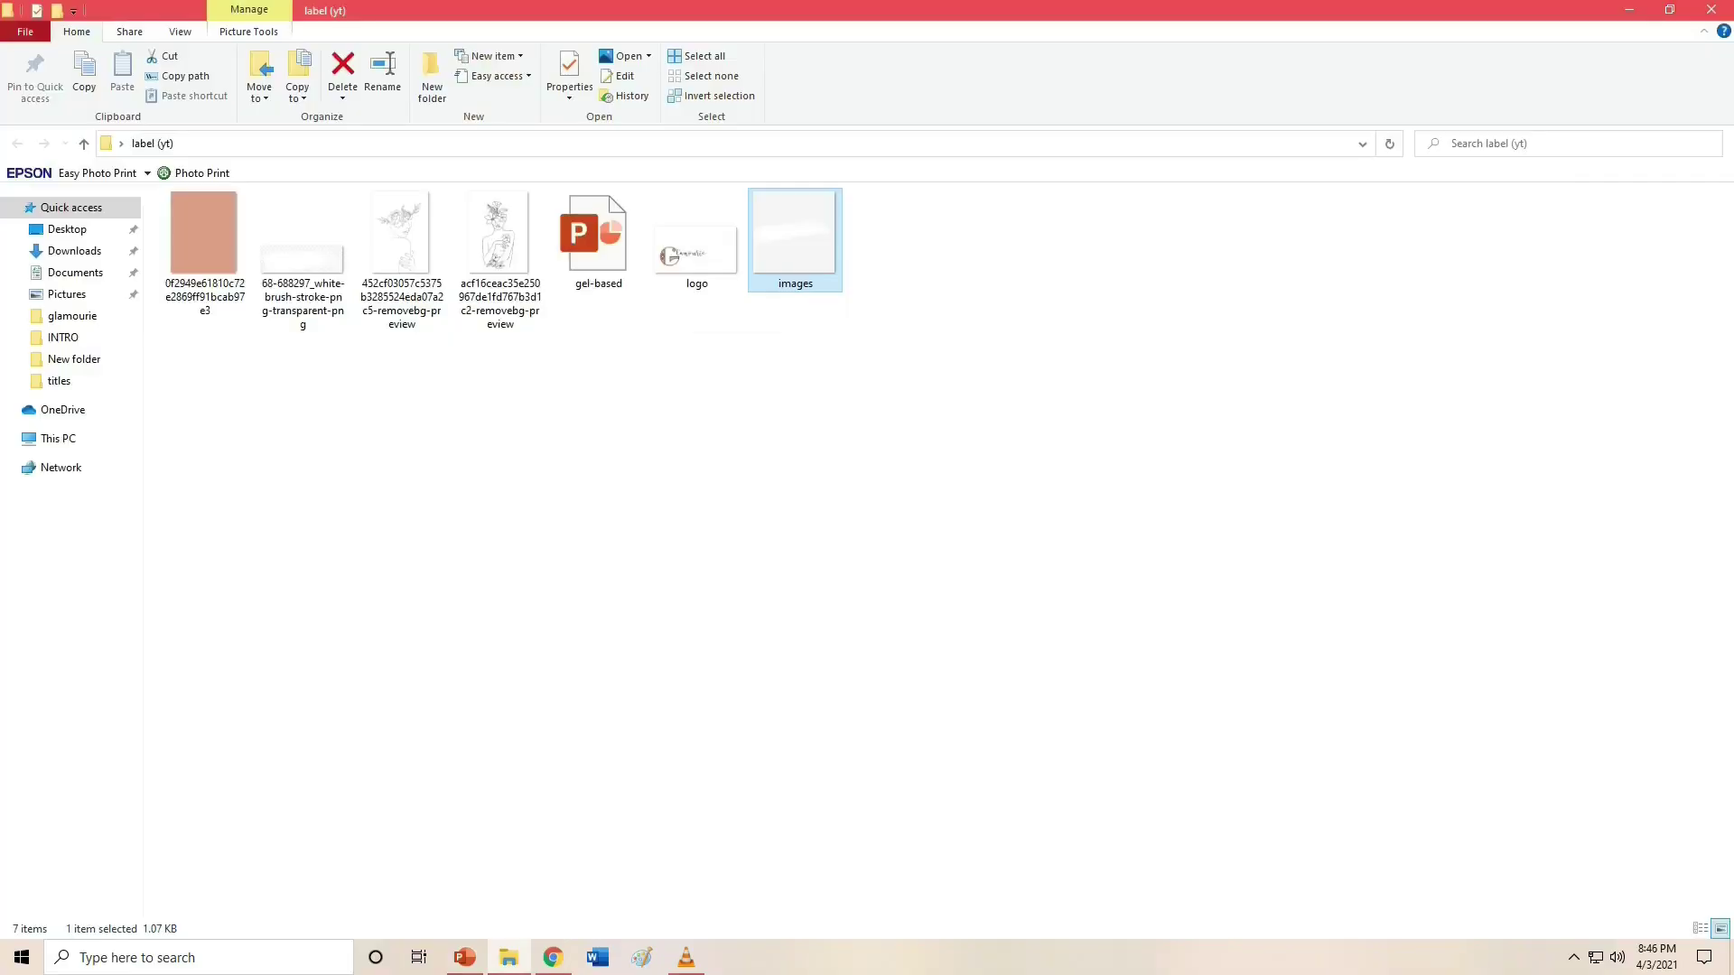
- Insert the brush-stroke picture named images, enlarge it to 3.3", and remove its background while marking the white stroke as an area to keep
drag(819, 230, 997, 513)
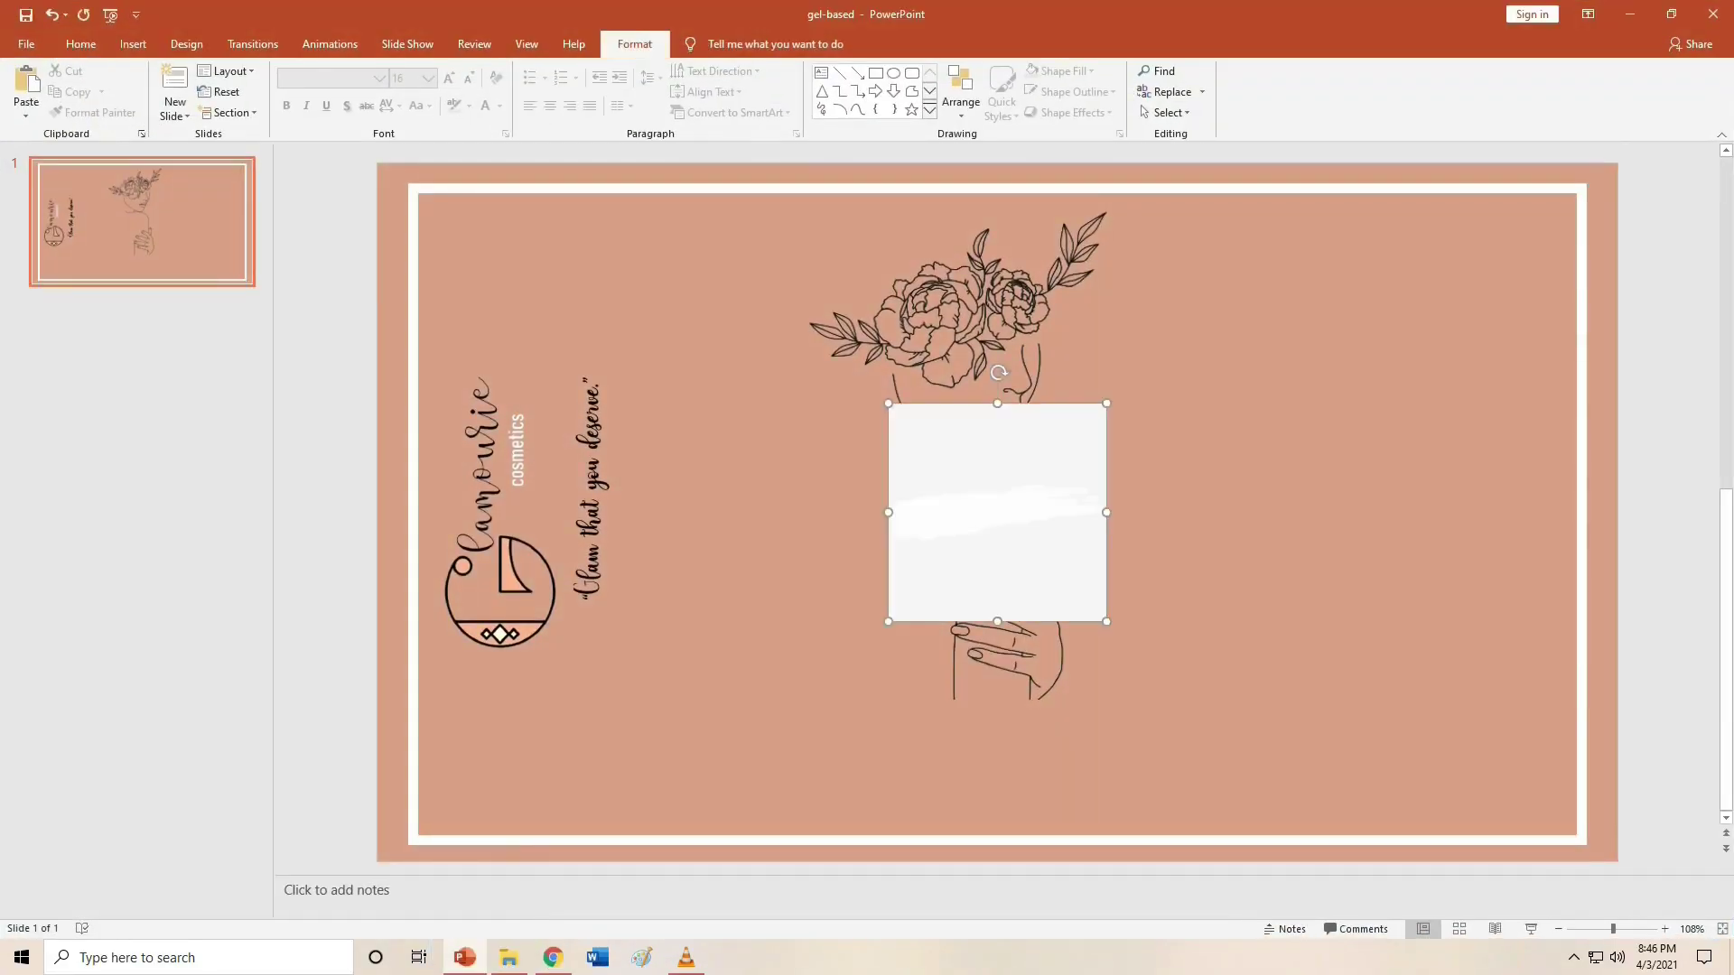
drag(1106, 404, 1200, 317)
drag(1045, 467, 879, 502)
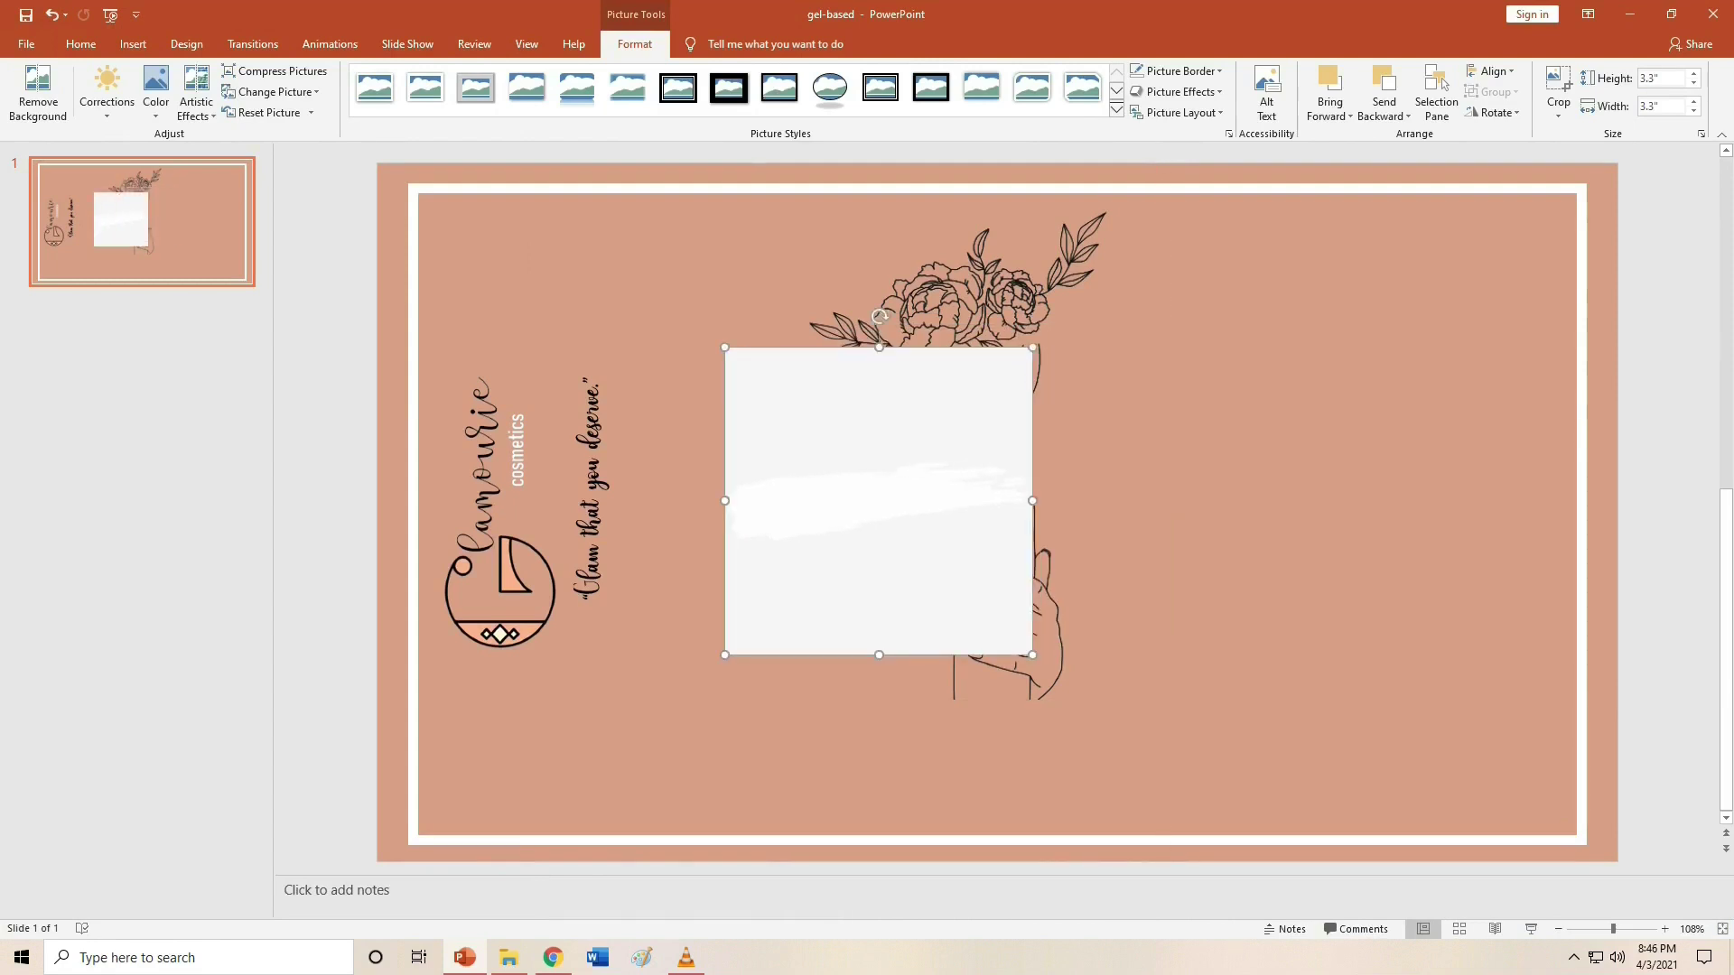
click(38, 88)
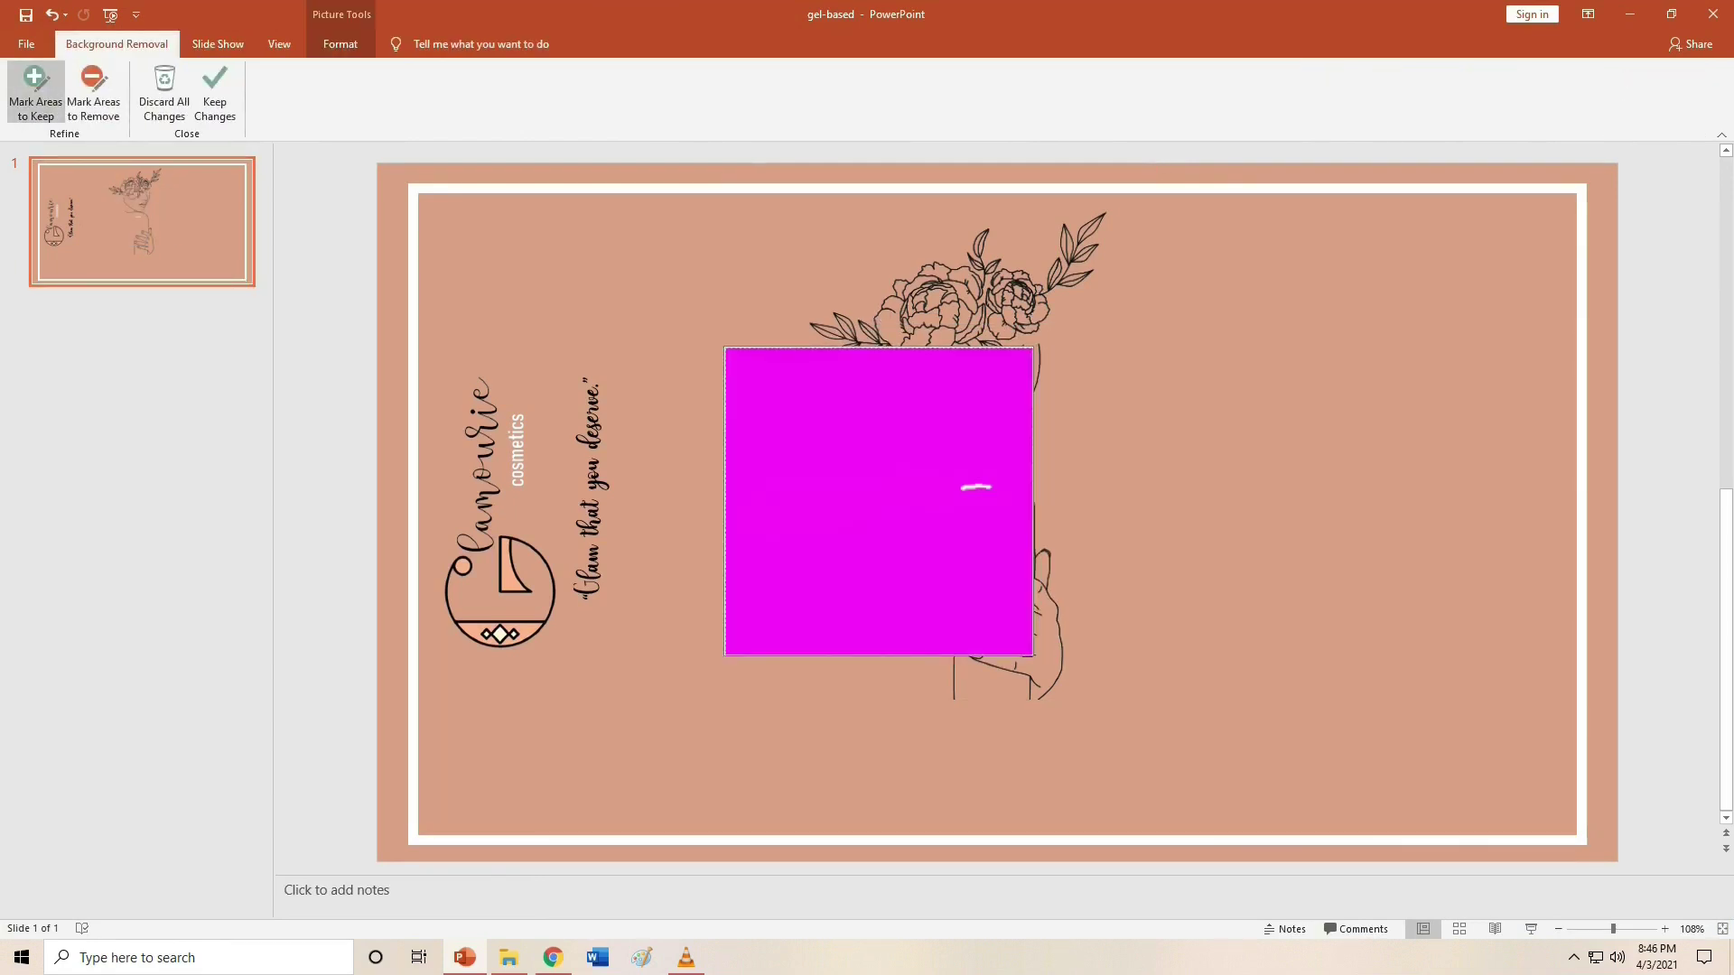
drag(963, 488, 768, 519)
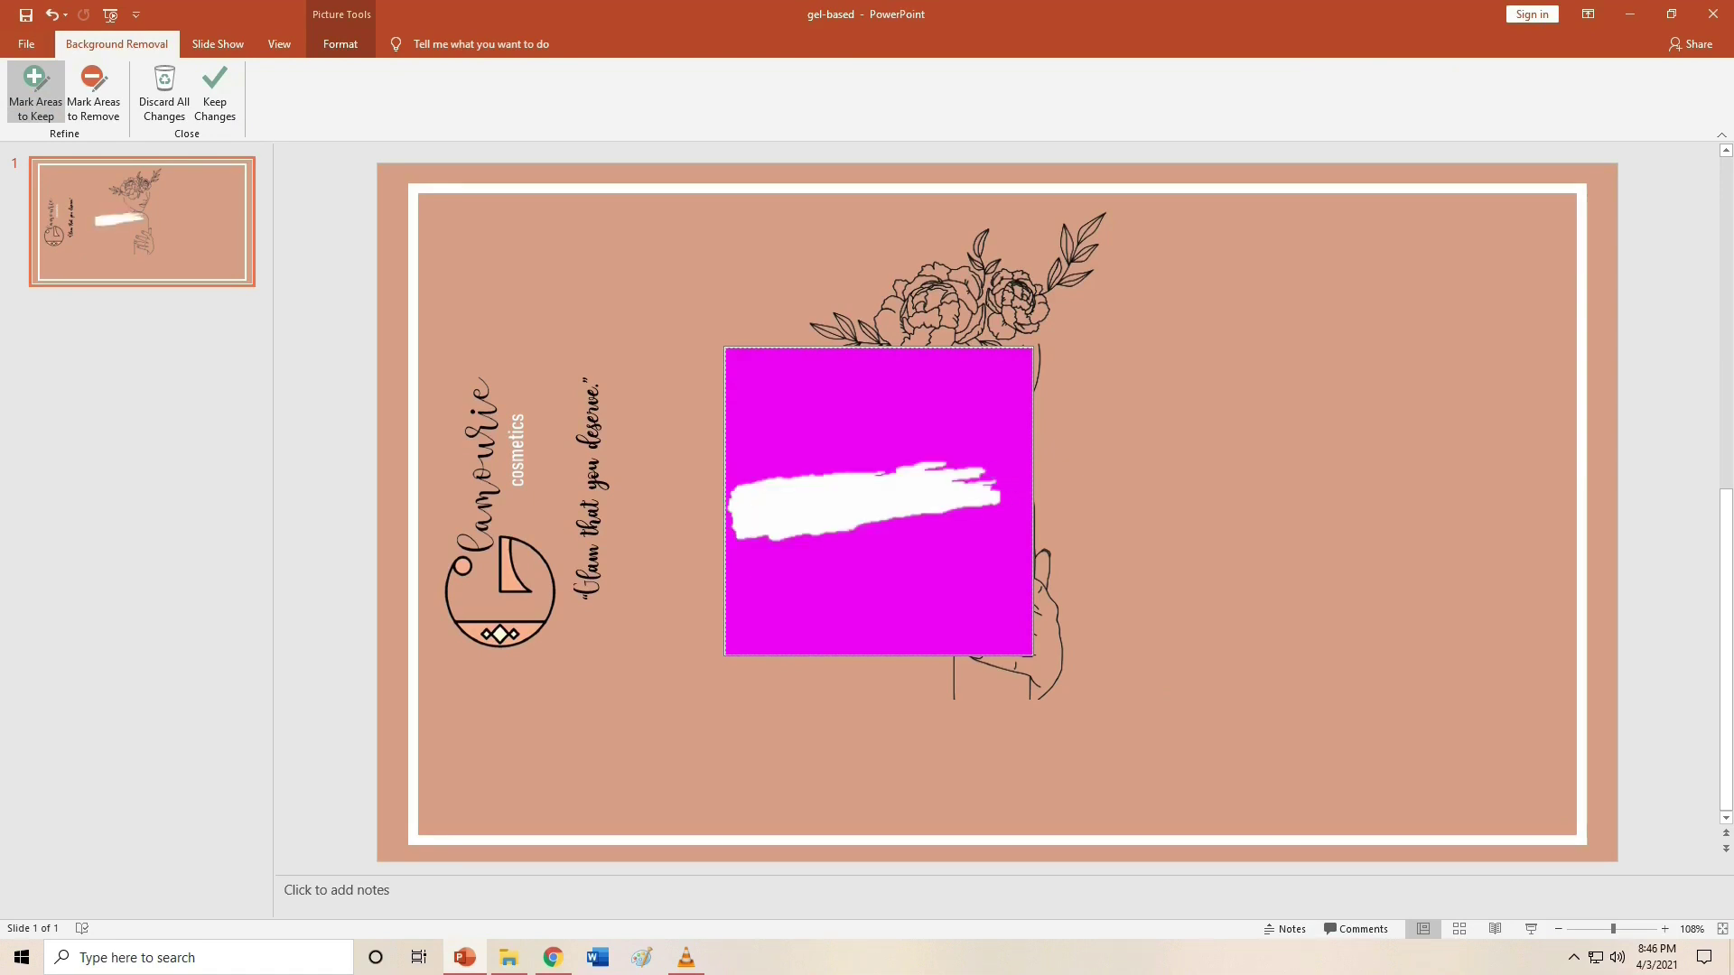
key(Escape)
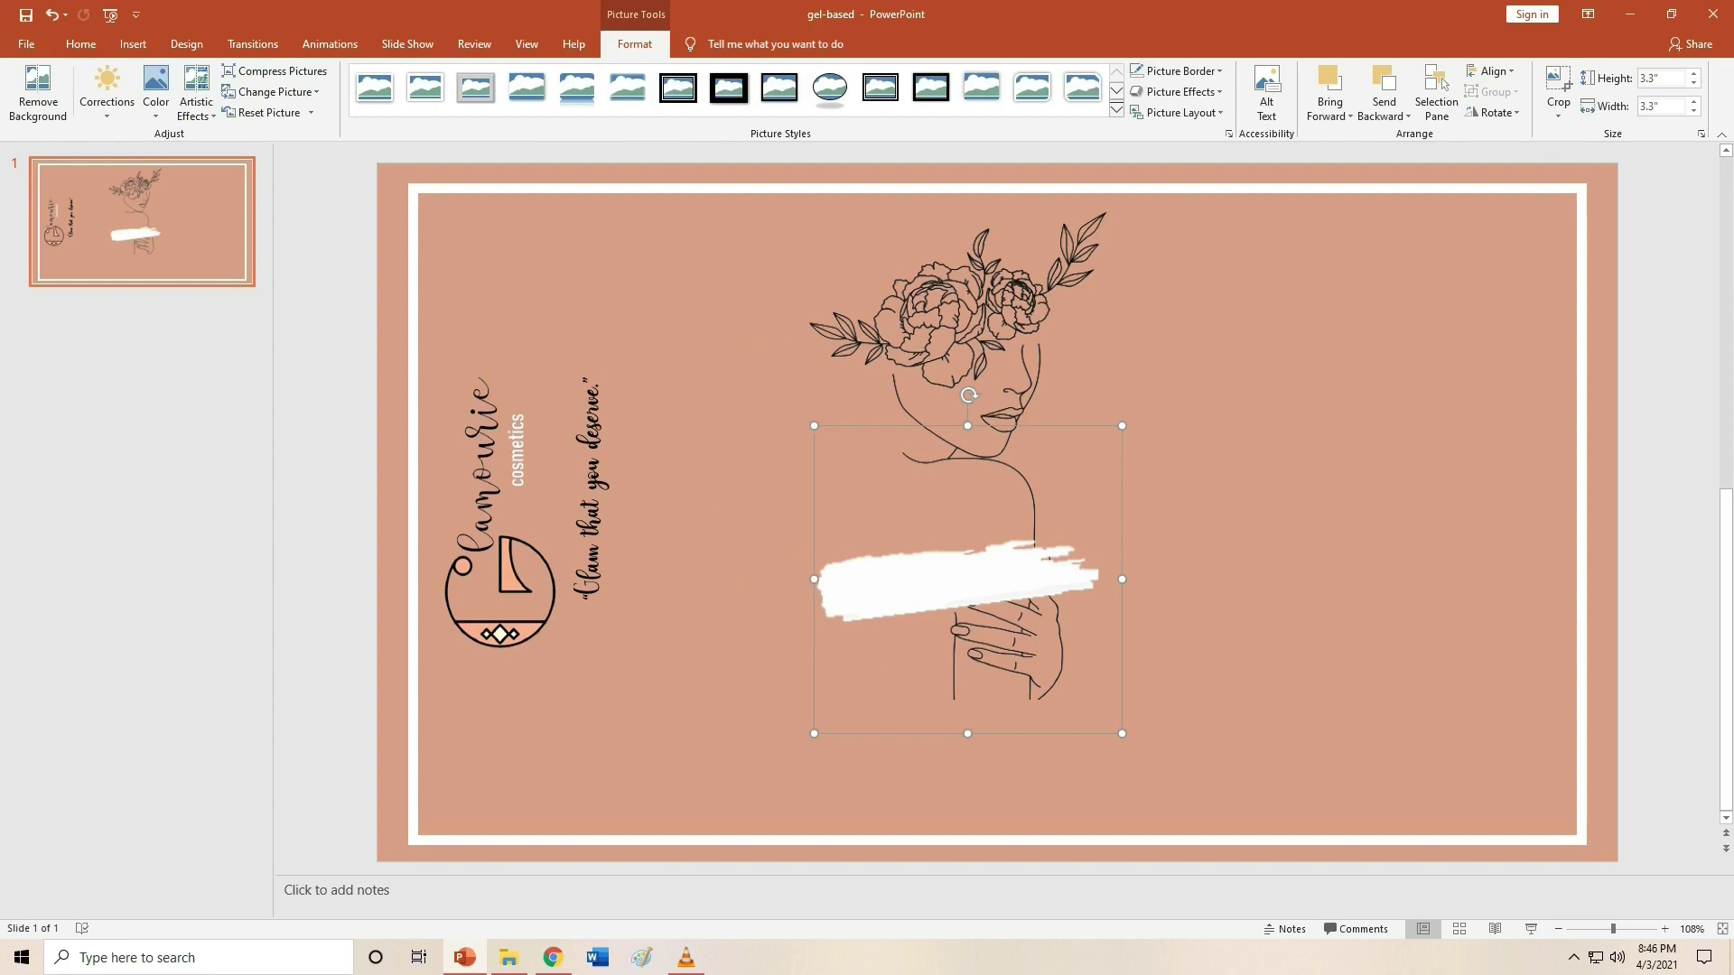
- Trim the ragged right tip of the brush stroke by marking it as an area to remove in the background removal
click(38, 99)
click(93, 85)
drag(1080, 567, 1097, 592)
key(Escape)
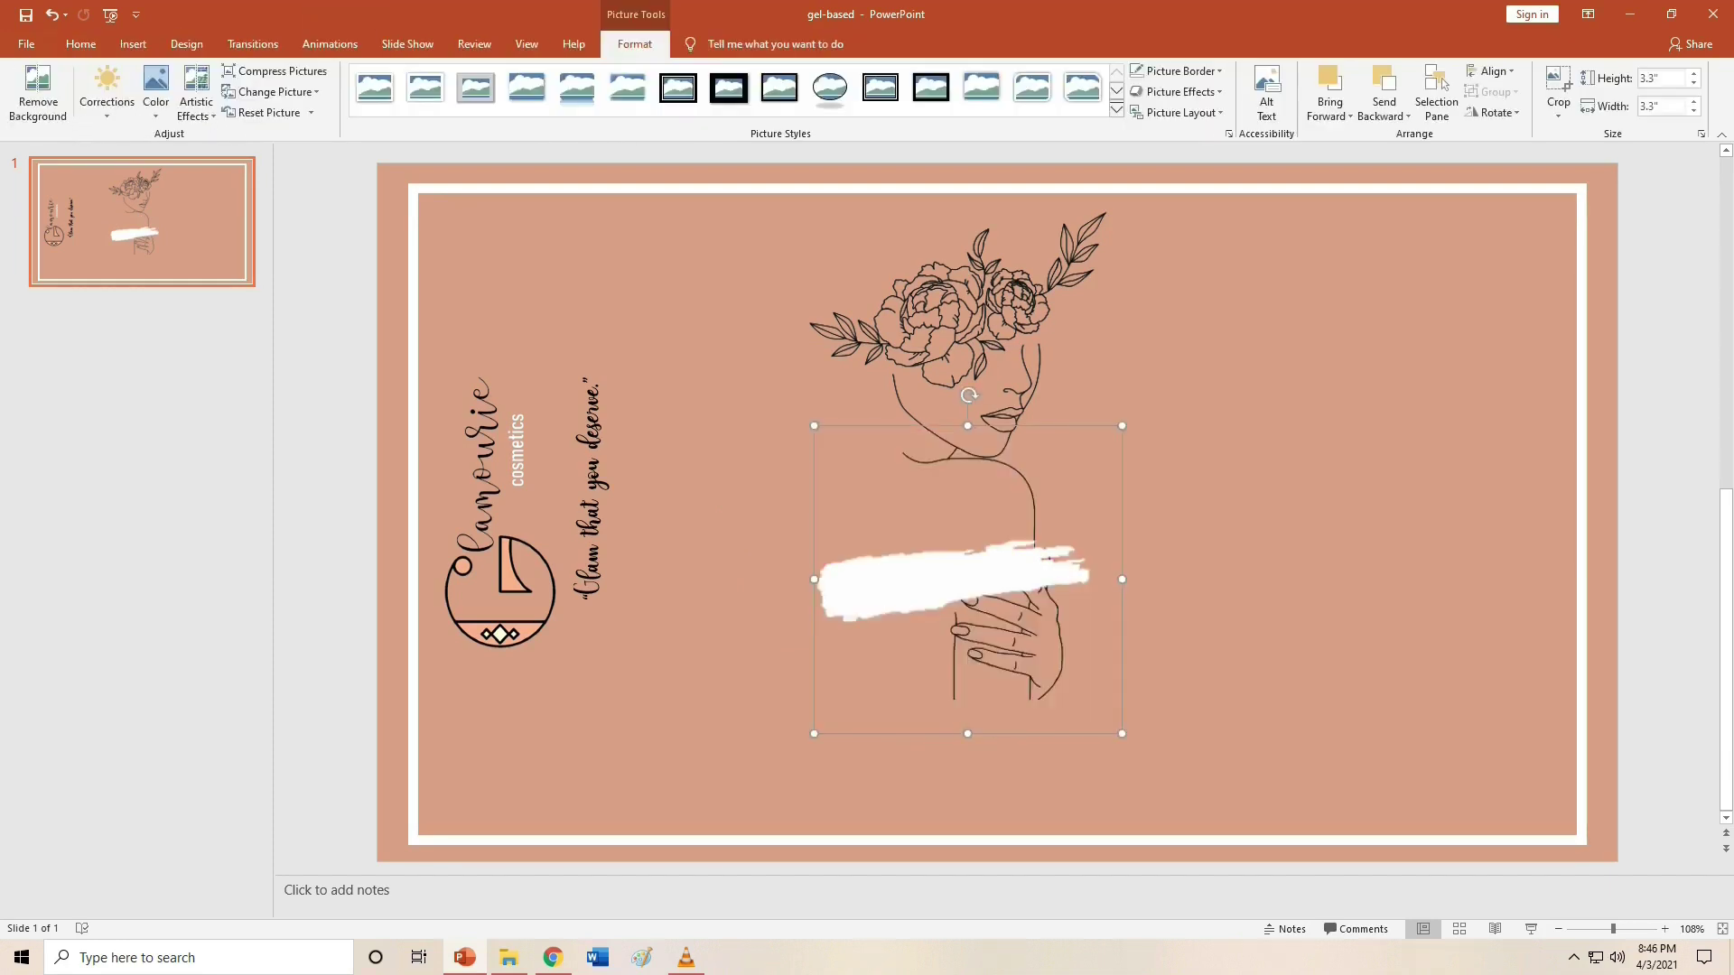
- Enlarge the brush-stroke picture to 4.95" and position the stroke just below the woman's line drawing
key(ctrl+z)
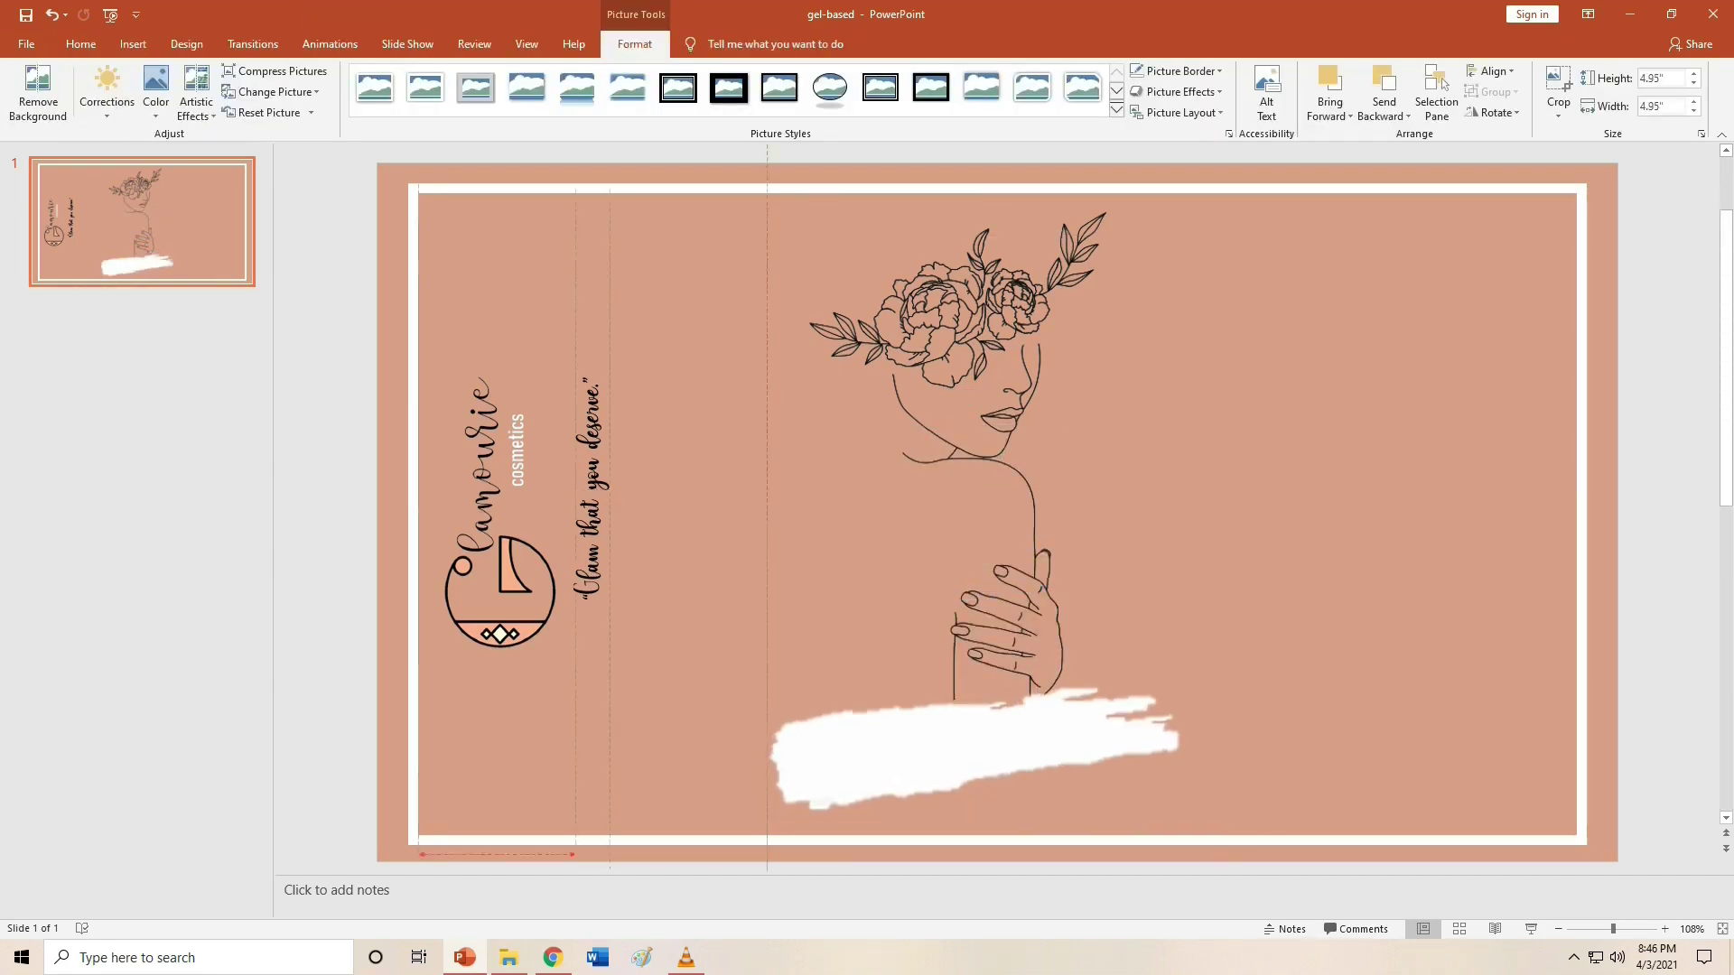
key(ctrl+z)
key(ctrl+z)
key(ctrl+z)
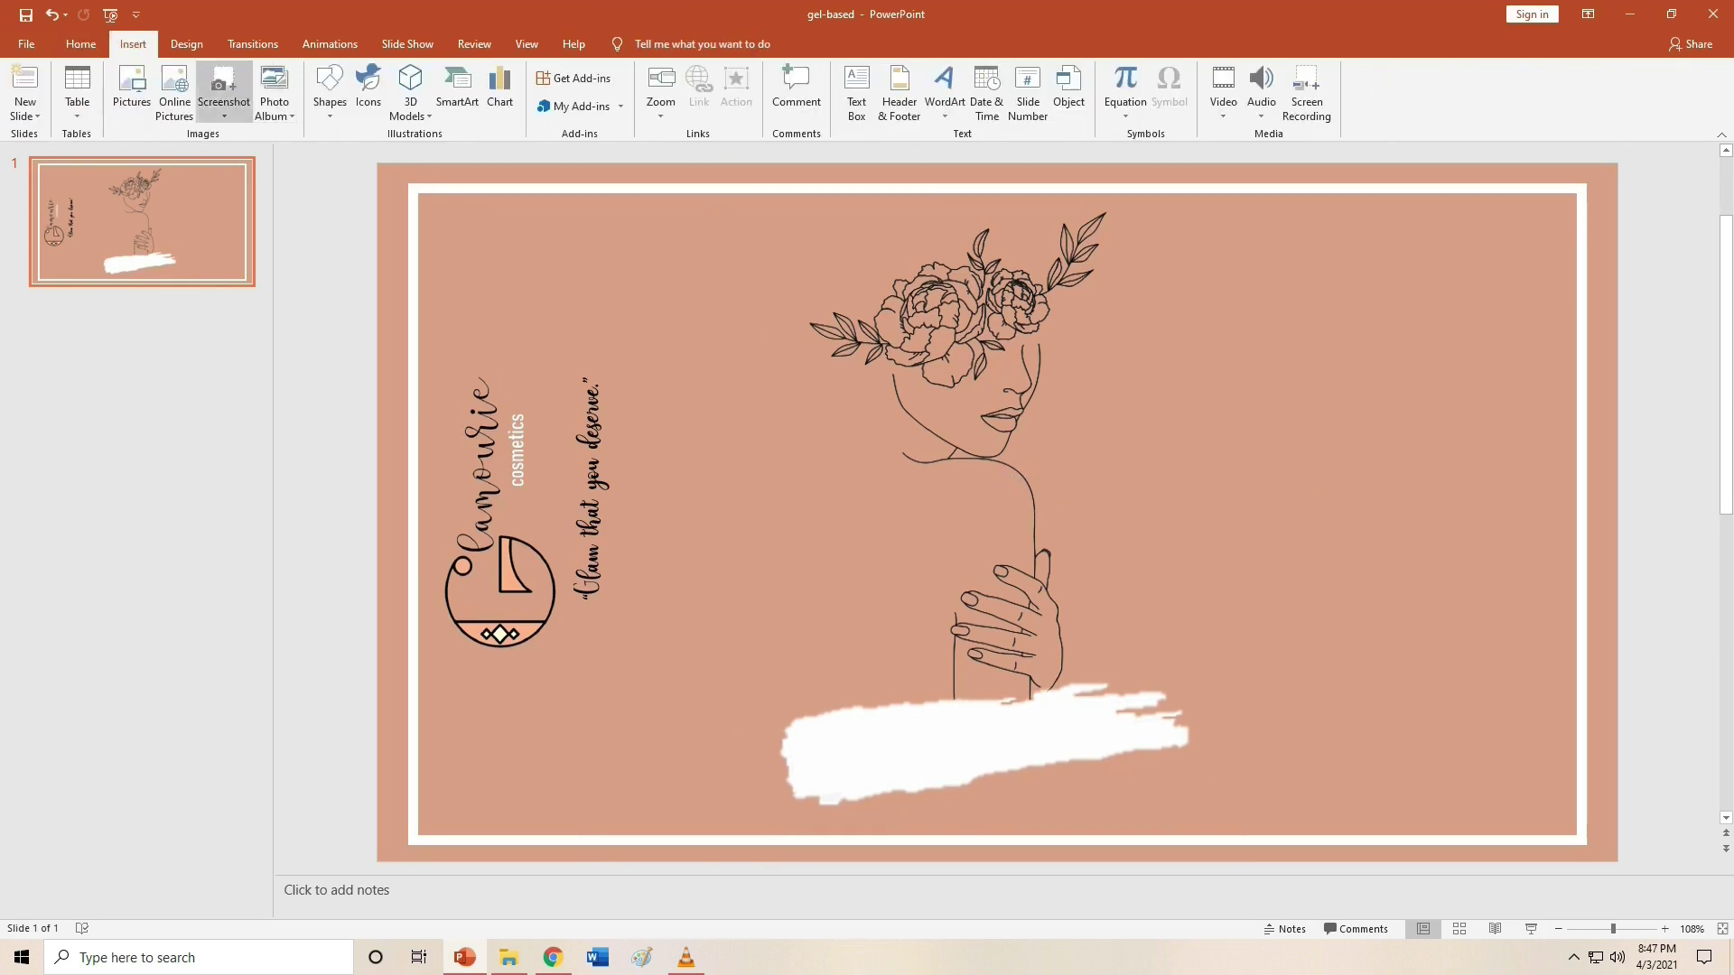
- Add a centred text box reading "Ahlliya" across the white brush stroke
click(331, 86)
click(324, 153)
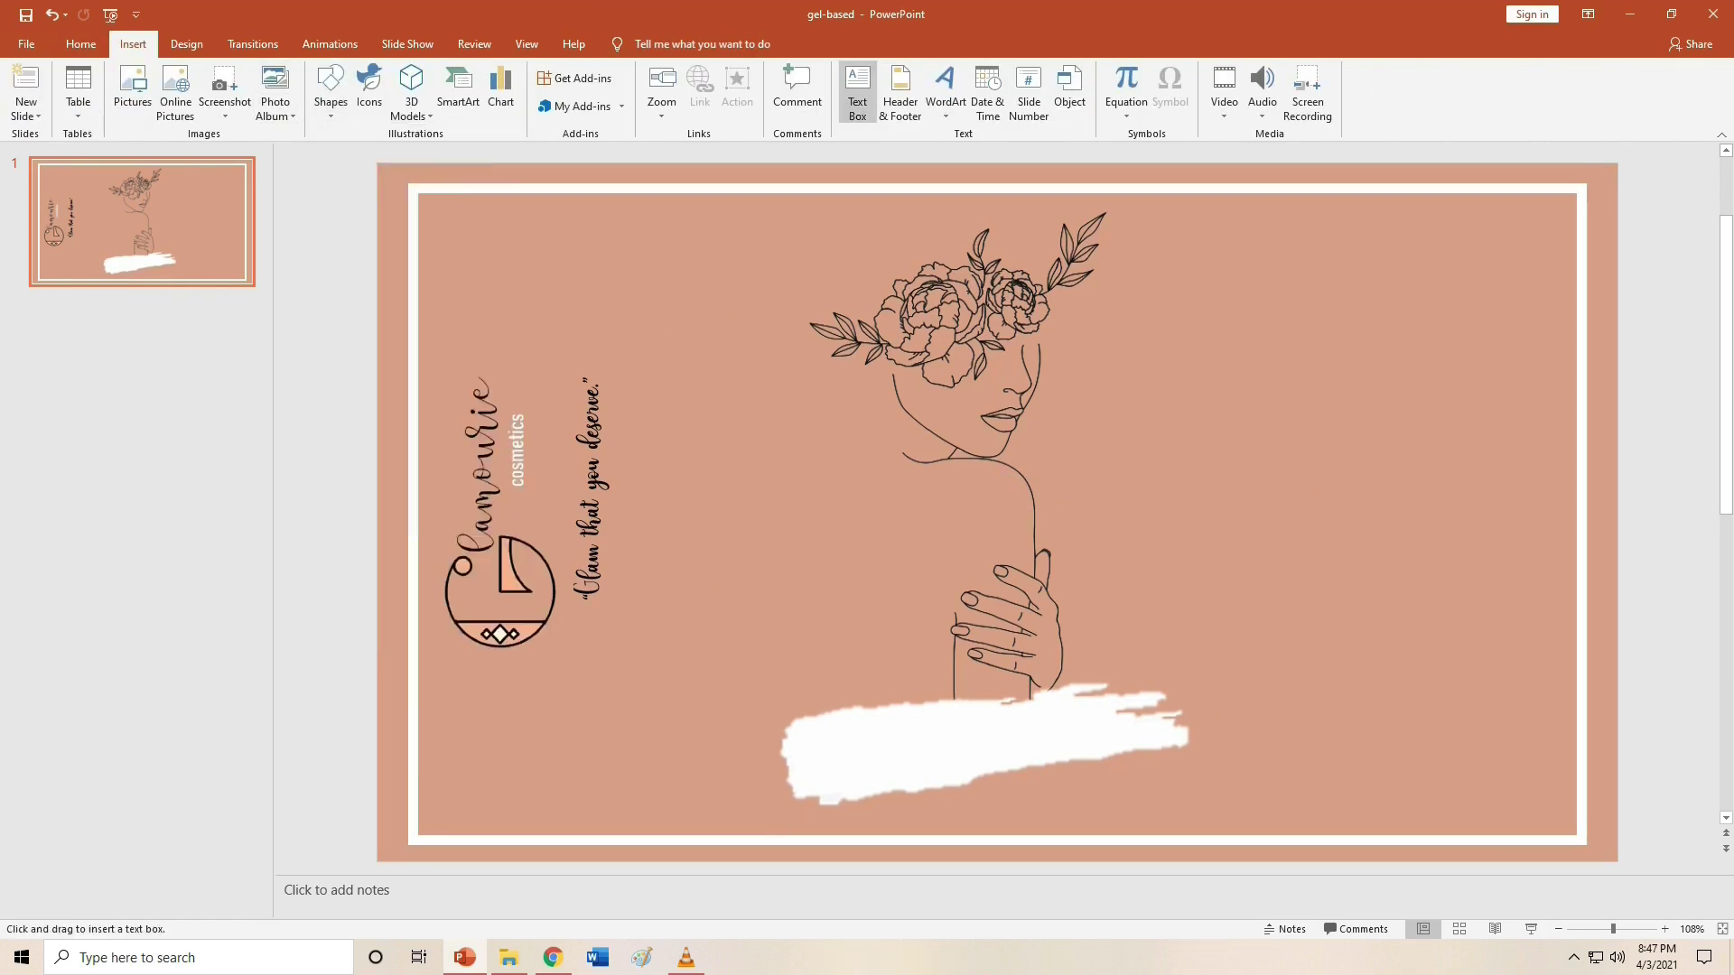
drag(924, 709, 1227, 746)
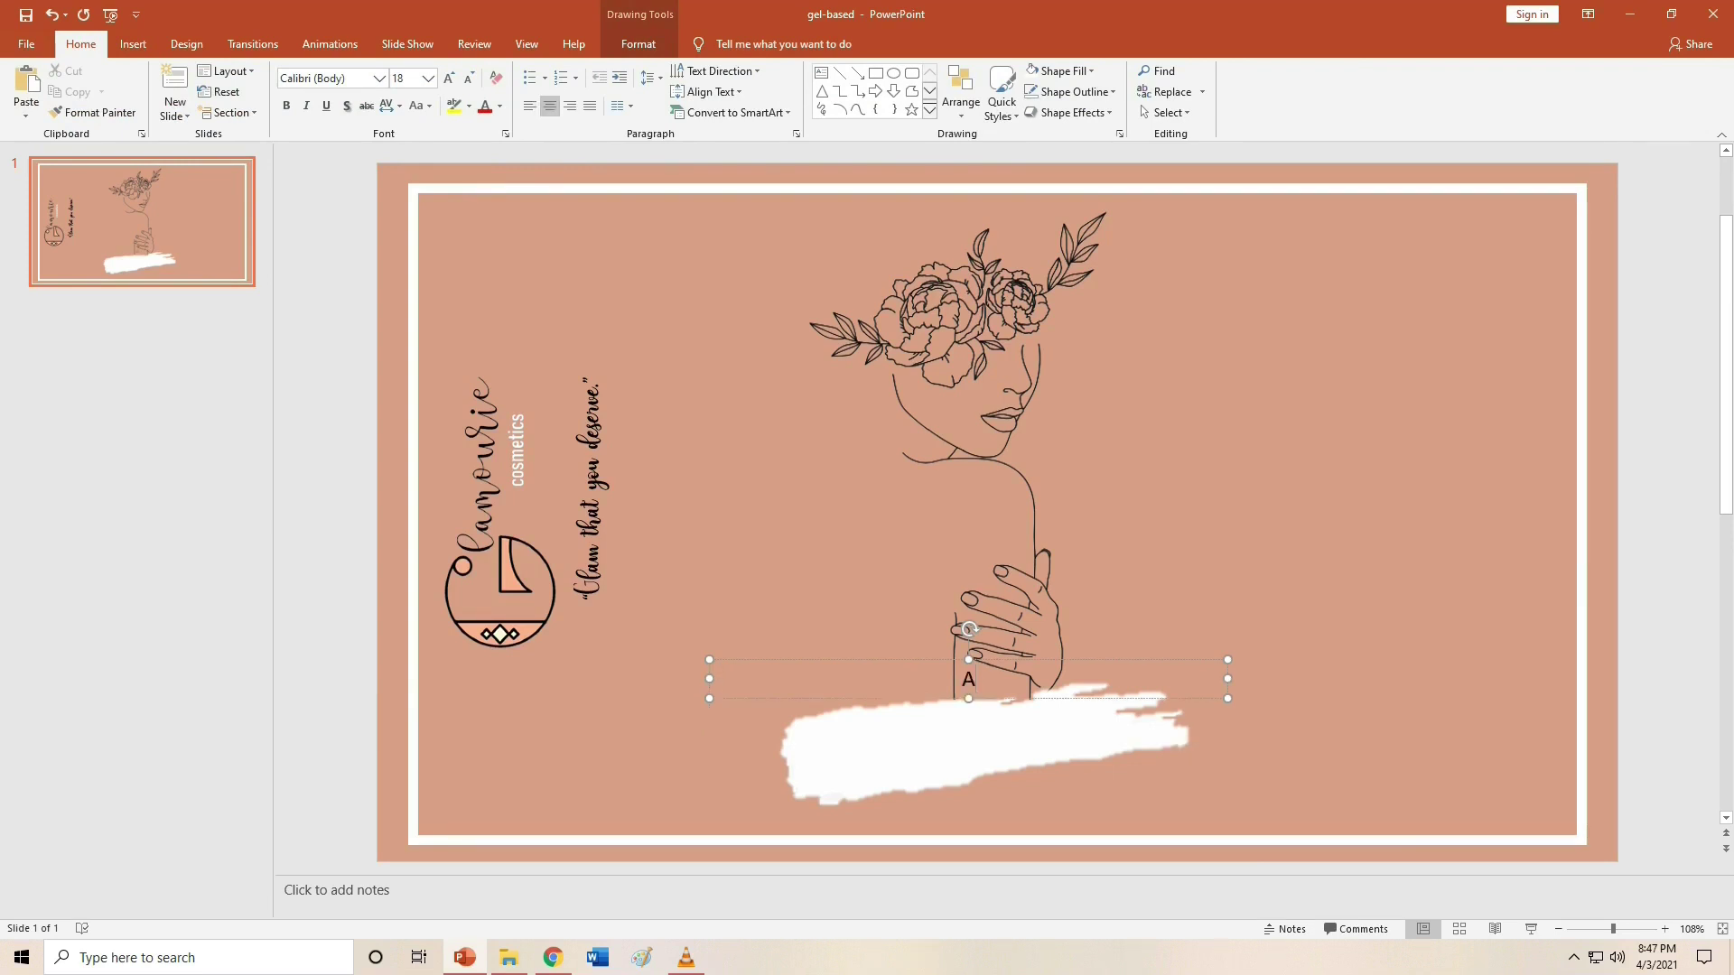
- Set the Ahlliya text in Freestyle Script at 66 pt
click(379, 78)
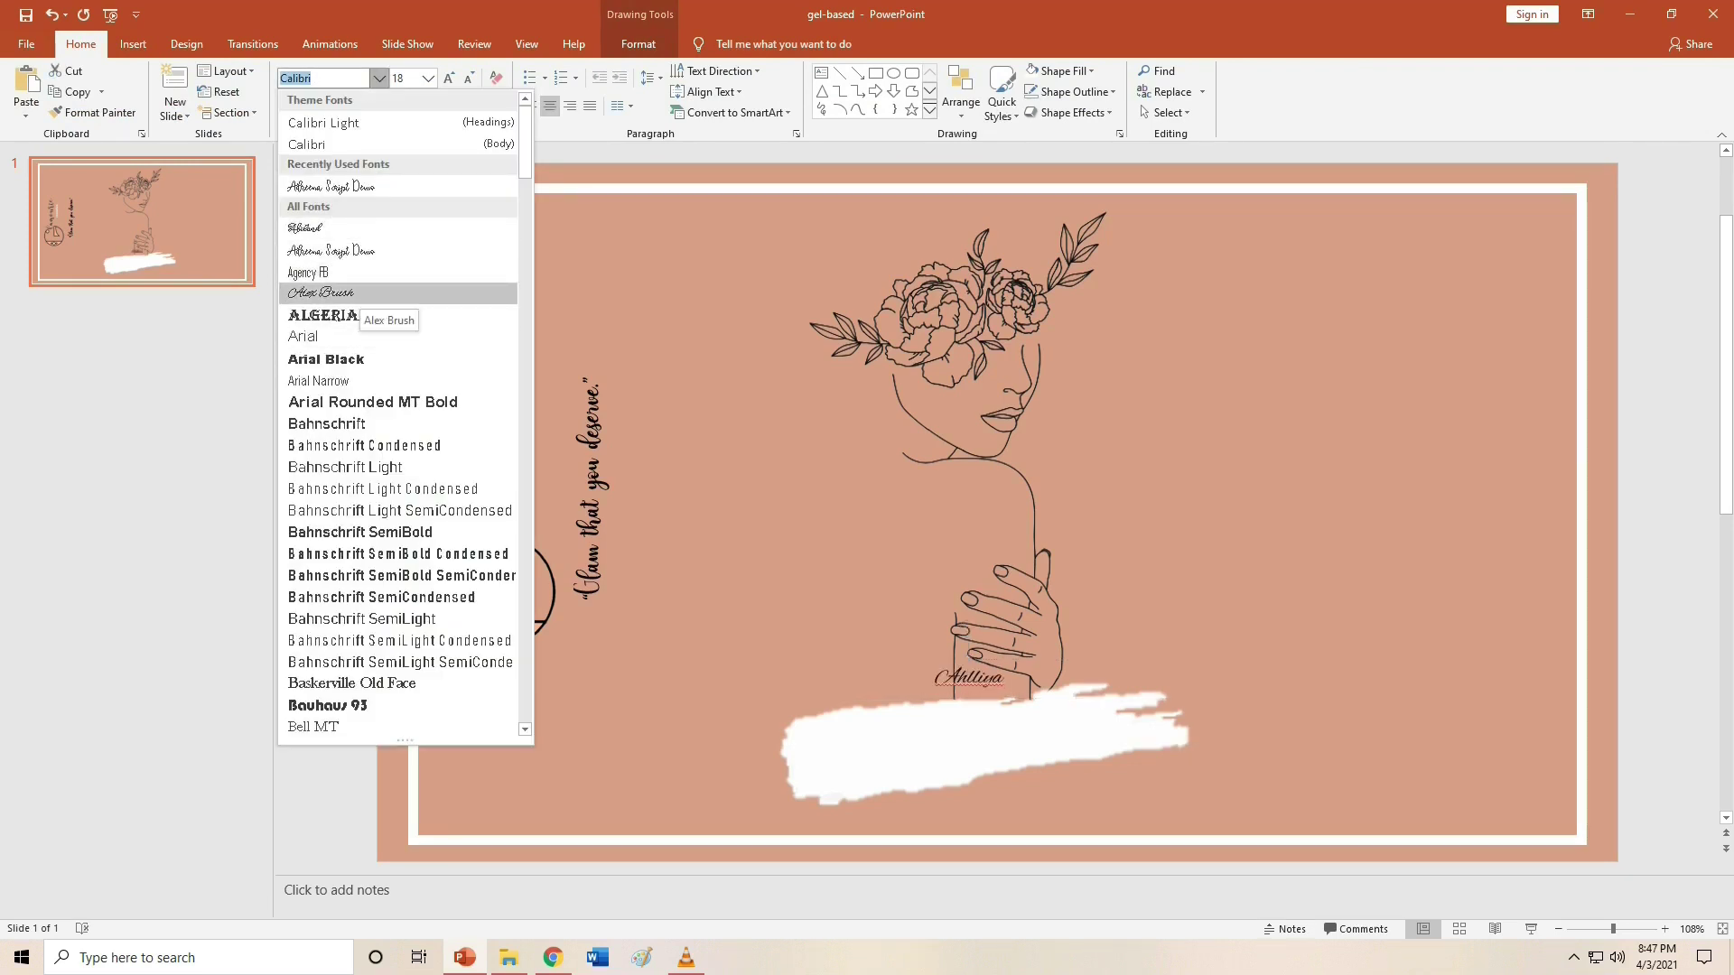
click(389, 229)
key(ctrl+shift+period)
key(ctrl+shift+period)
key(ctrl+shift+period)
key(ctrl+shift+period)
key(ctrl+shift+period)
key(ctrl+shift+period)
key(ctrl+shift+period)
key(ctrl+shift+period)
key(ctrl+shift+period)
key(ctrl+shift+period)
key(ctrl+shift+period)
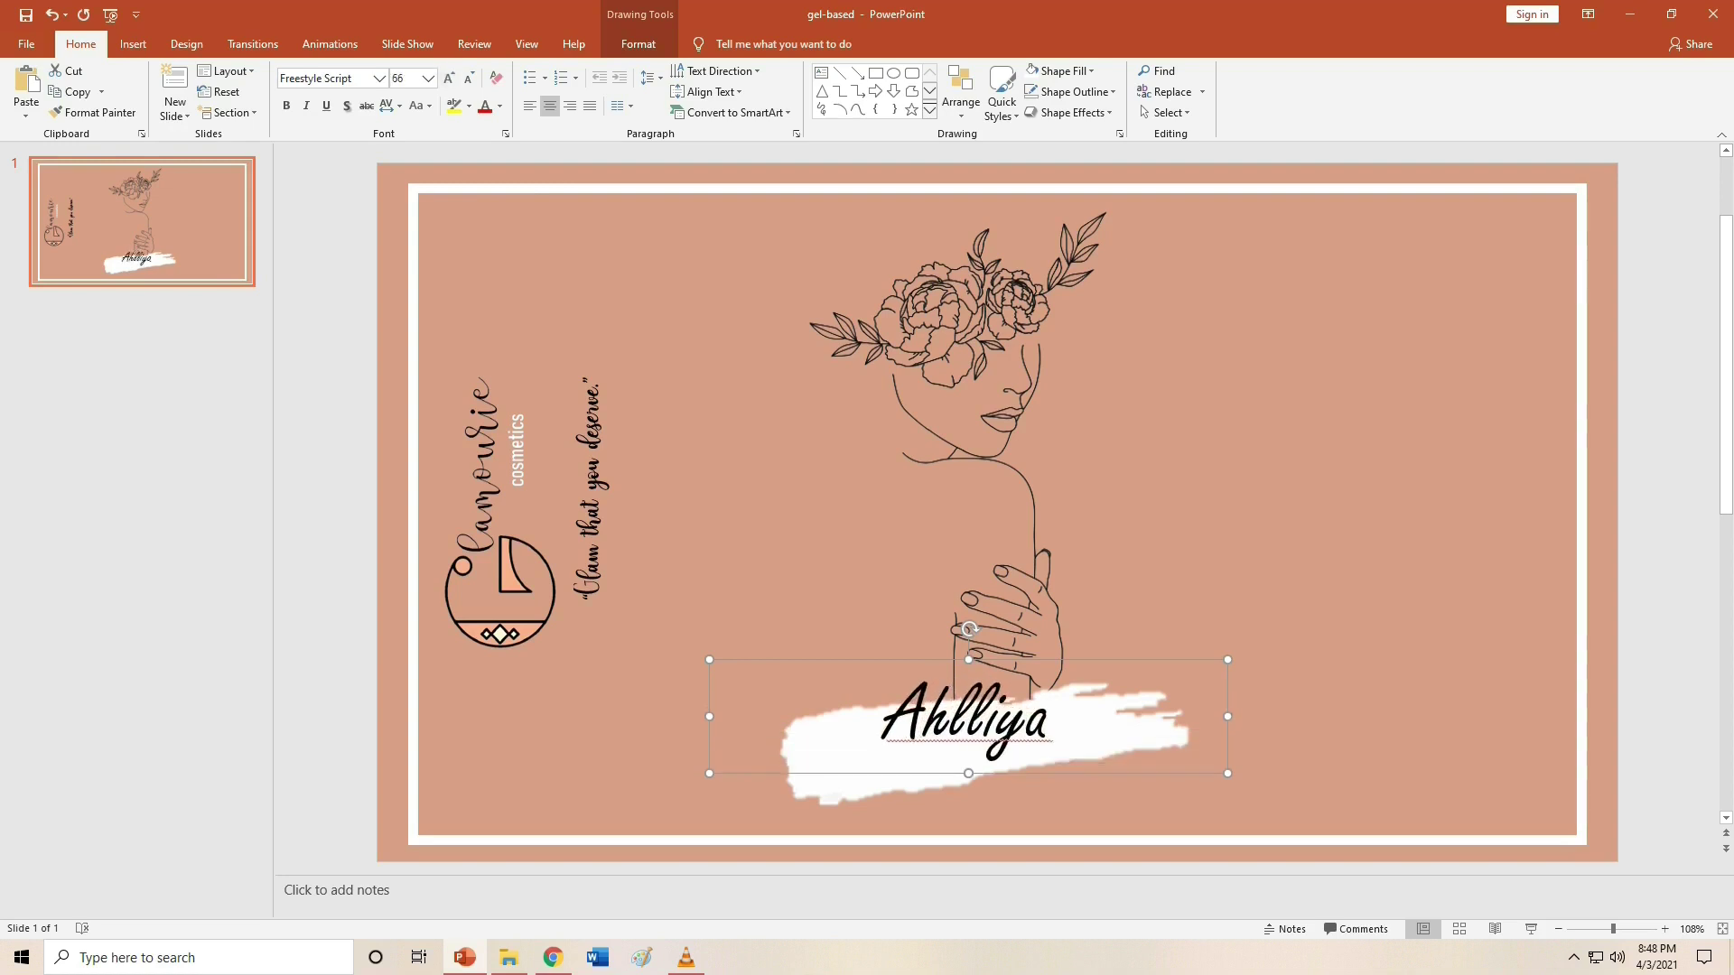
- Change the Ahlliya text to the Adreena Script Demo font at 48 pt and centre it on the brush stroke
click(380, 79)
click(389, 209)
click(500, 105)
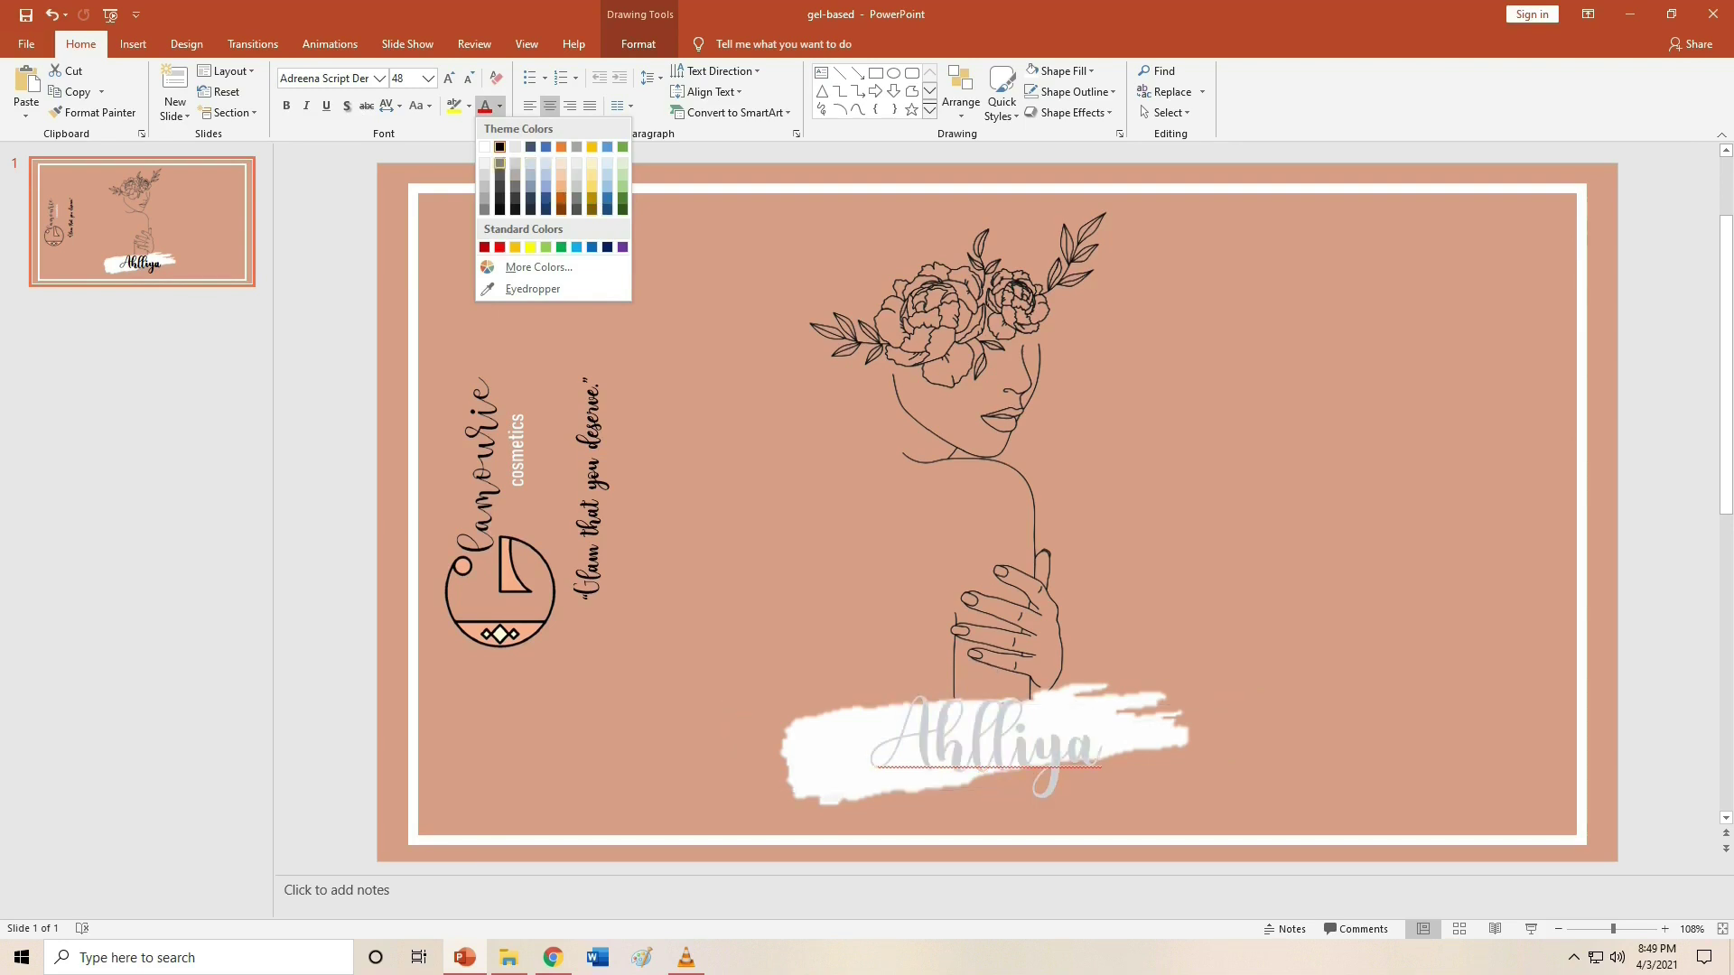
key(Escape)
key(Escape)
- Draw a full-height white rectangle against the right side of the label's frame and widen it inward as an information panel
click(133, 44)
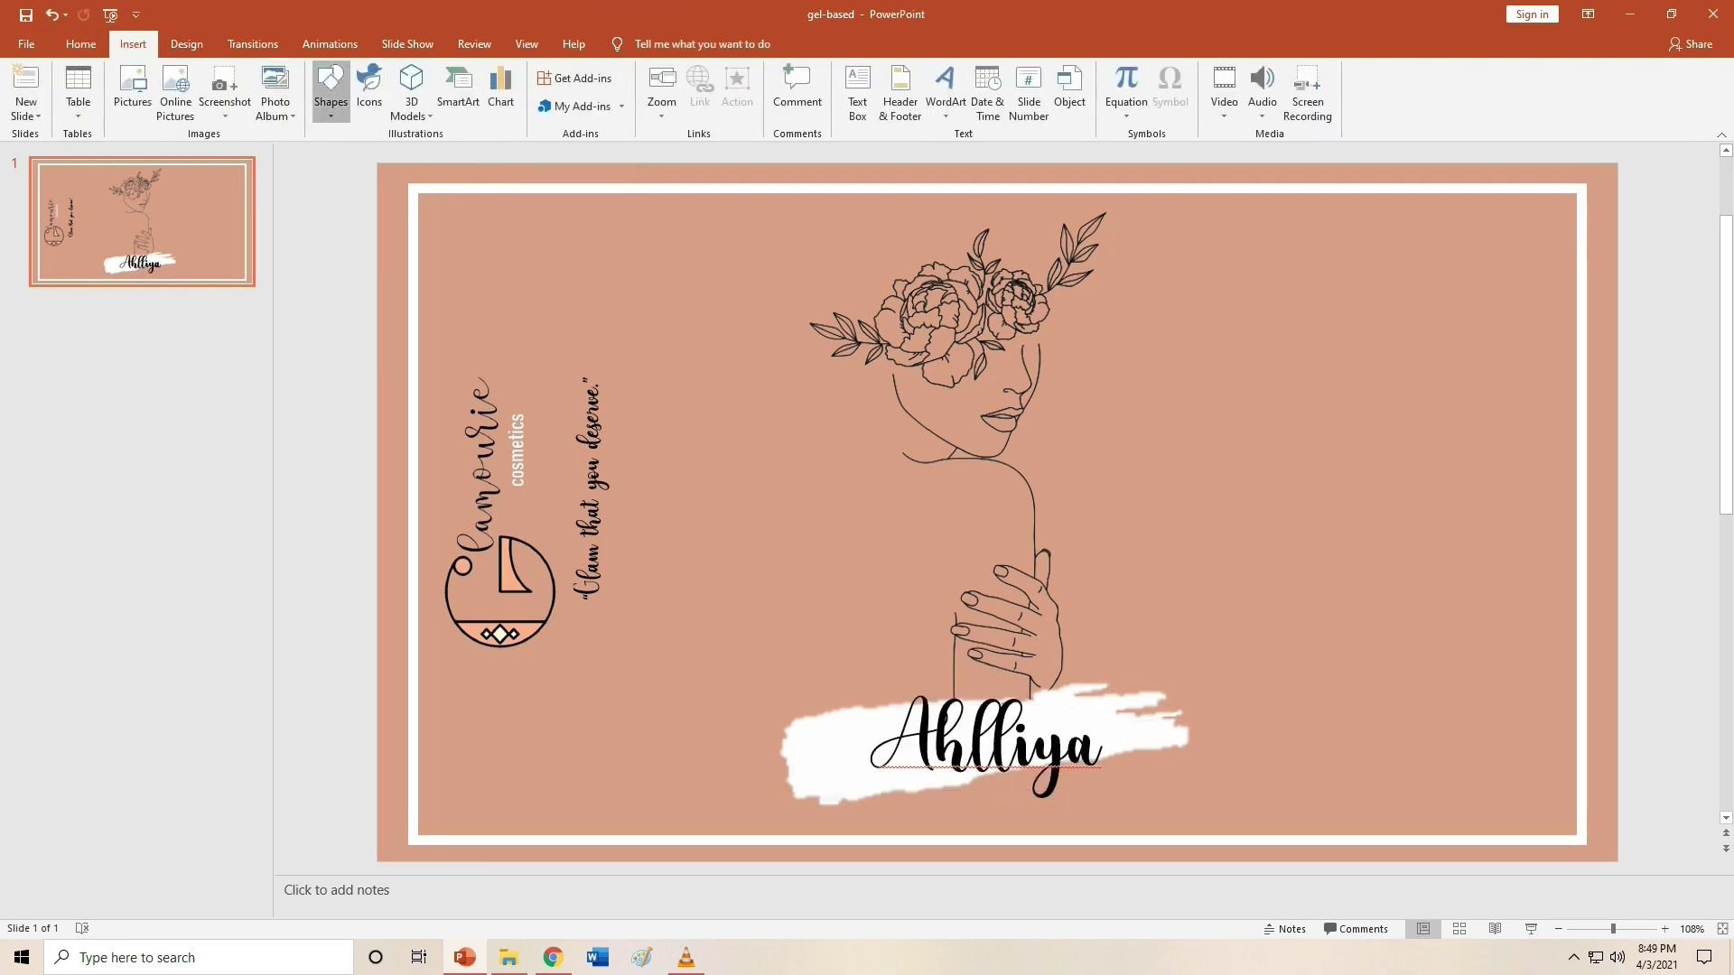
click(331, 86)
click(377, 154)
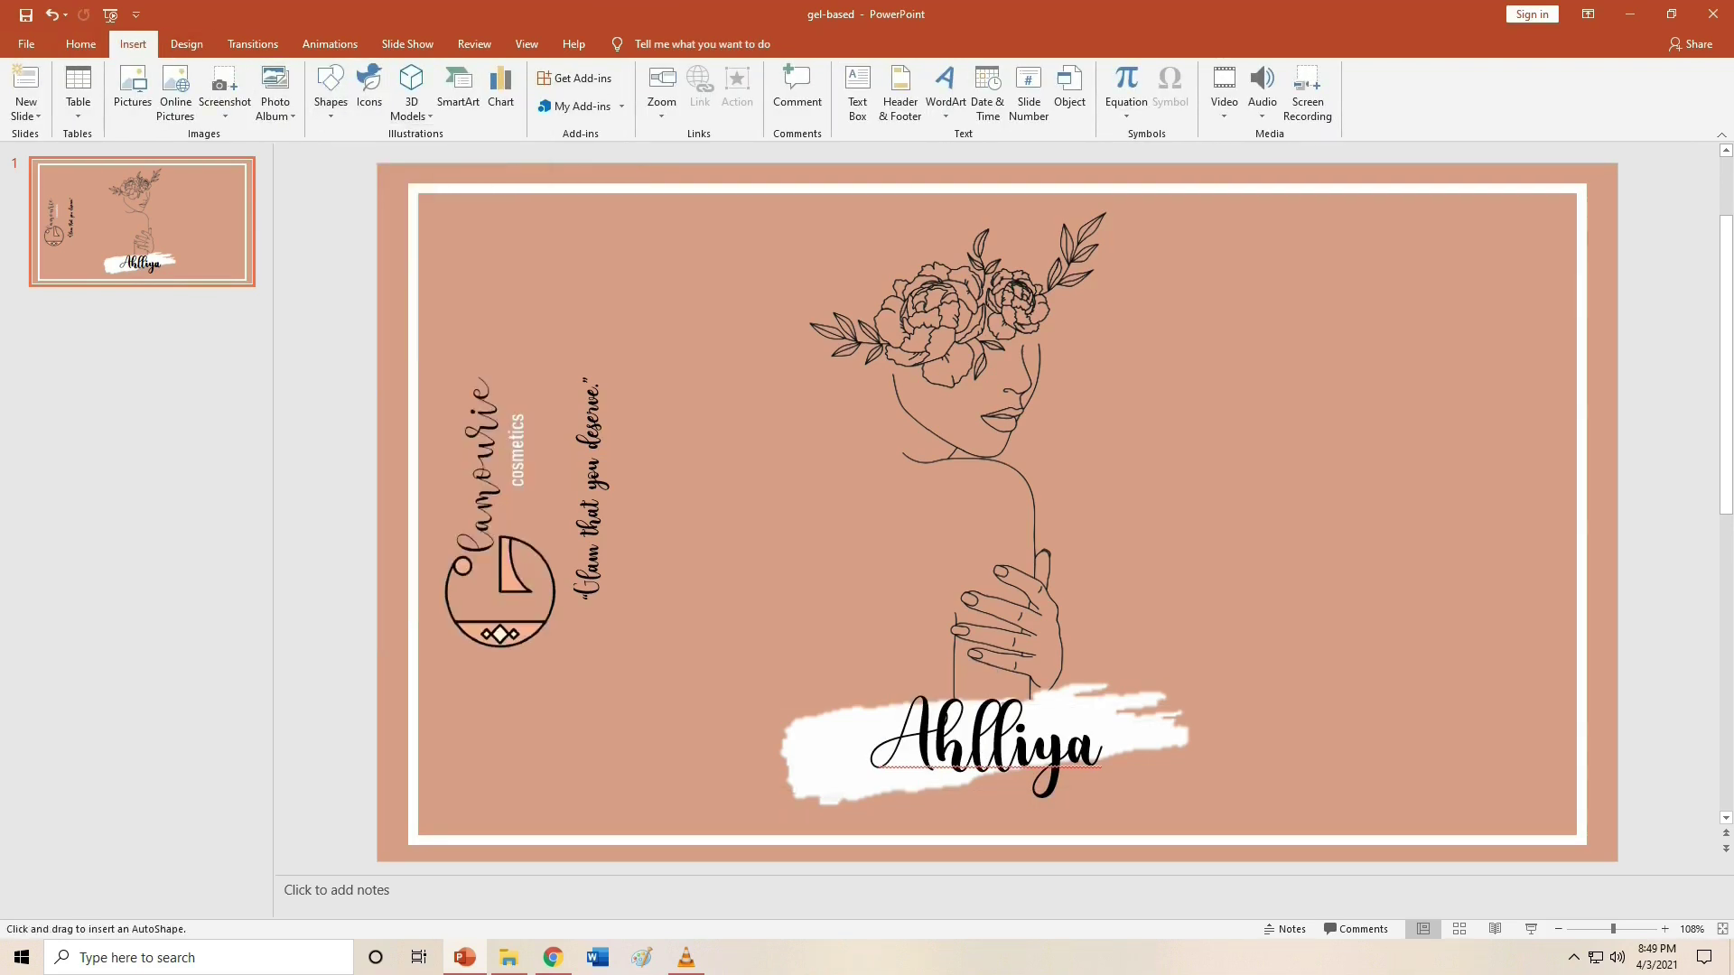
mouse_move(1381, 193)
mouse_down()
mouse_move(1541, 843)
mouse_move(1577, 840)
mouse_up()
drag(1381, 517, 1320, 517)
key(Delete)
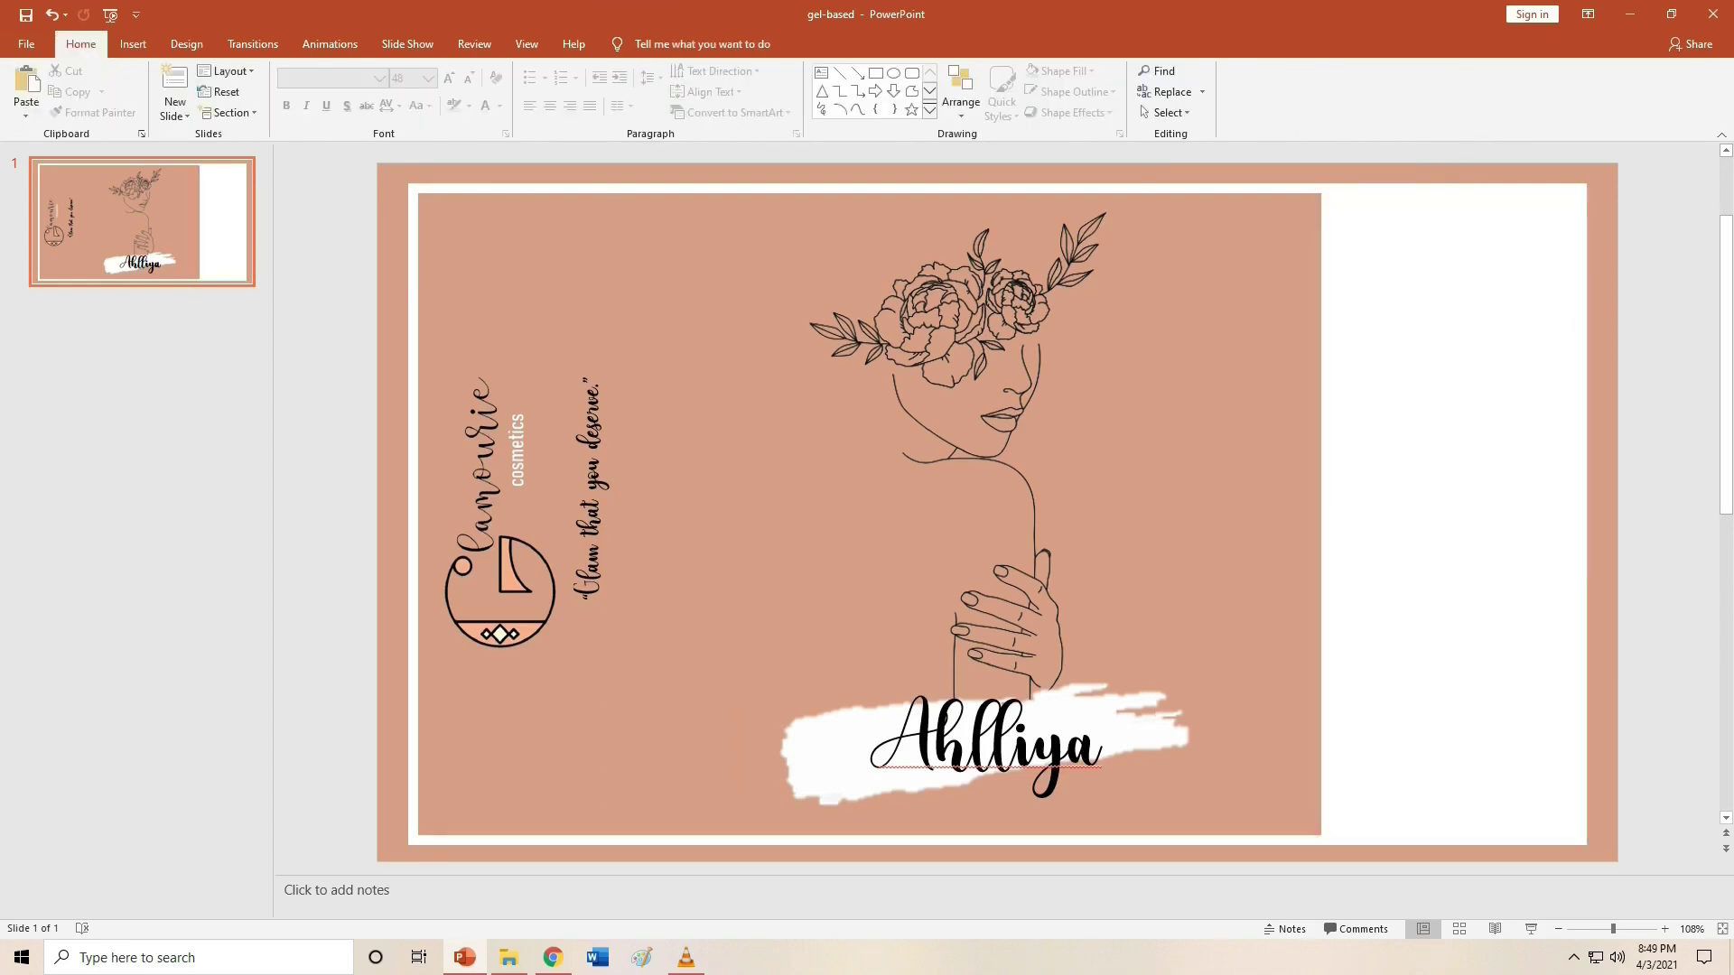
- Add the two-line text "Gel-Based / Cheek and Lip Tint" in a reduced size, rotated vertically just inside the terracotta area beside the white panel
click(132, 44)
click(858, 90)
drag(674, 429, 1111, 468)
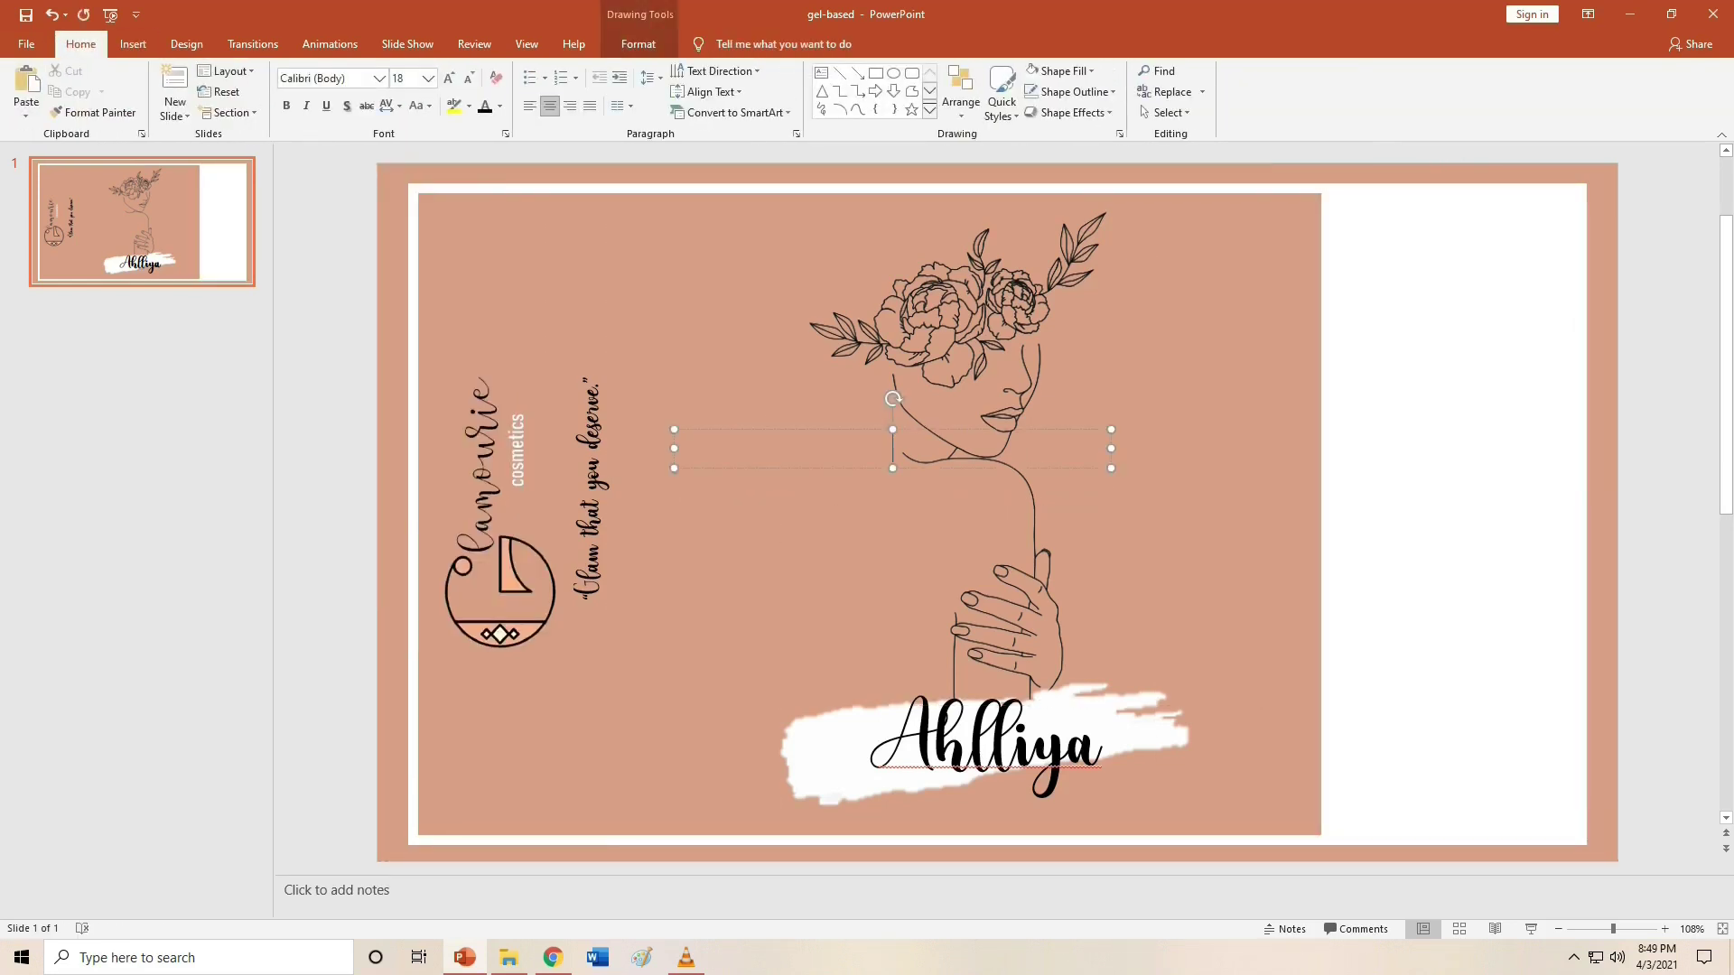
text(Gel-Based)
key(Return)
text(Cheek and Lip Tint)
drag(893, 398, 832, 463)
click(469, 78)
key(ctrl+bracketleft)
drag(863, 542, 1258, 602)
key(Escape)
- Add the heading "INGREDIENTS" in Bahnschrift Light SemiCondensed at 24 pt, rotated vertically along the white panel's inner edge
key(alt+n)
key(x)
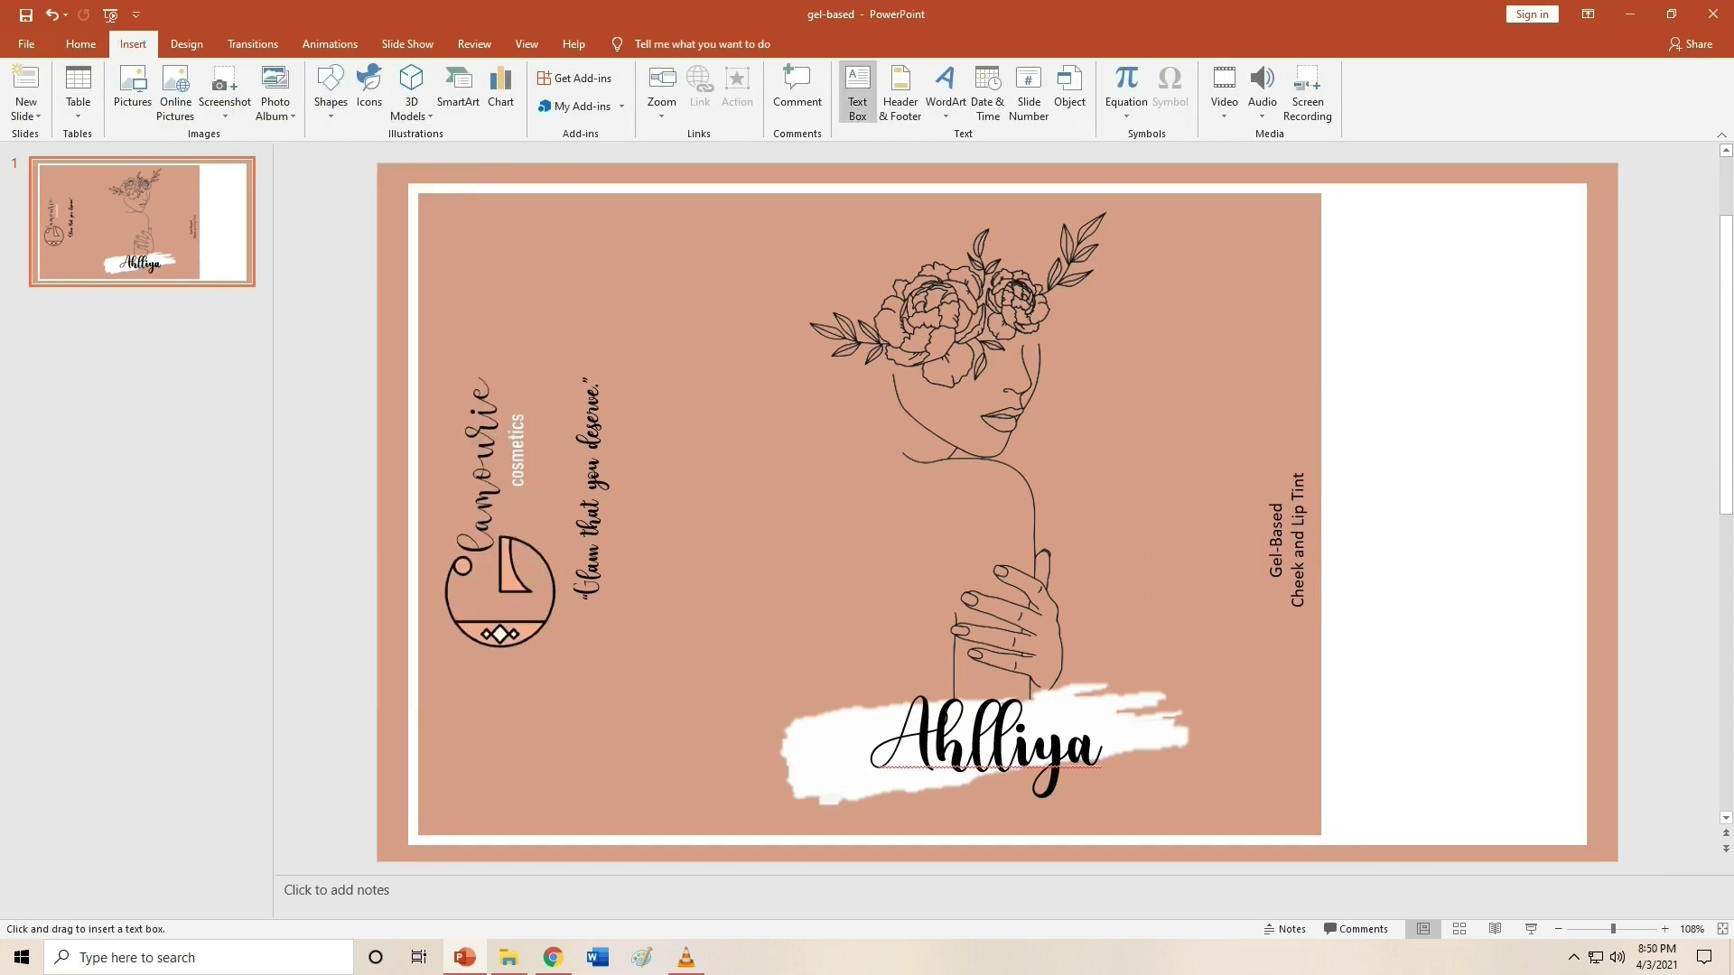
drag(623, 352, 1154, 457)
text(INGREDIENTS)
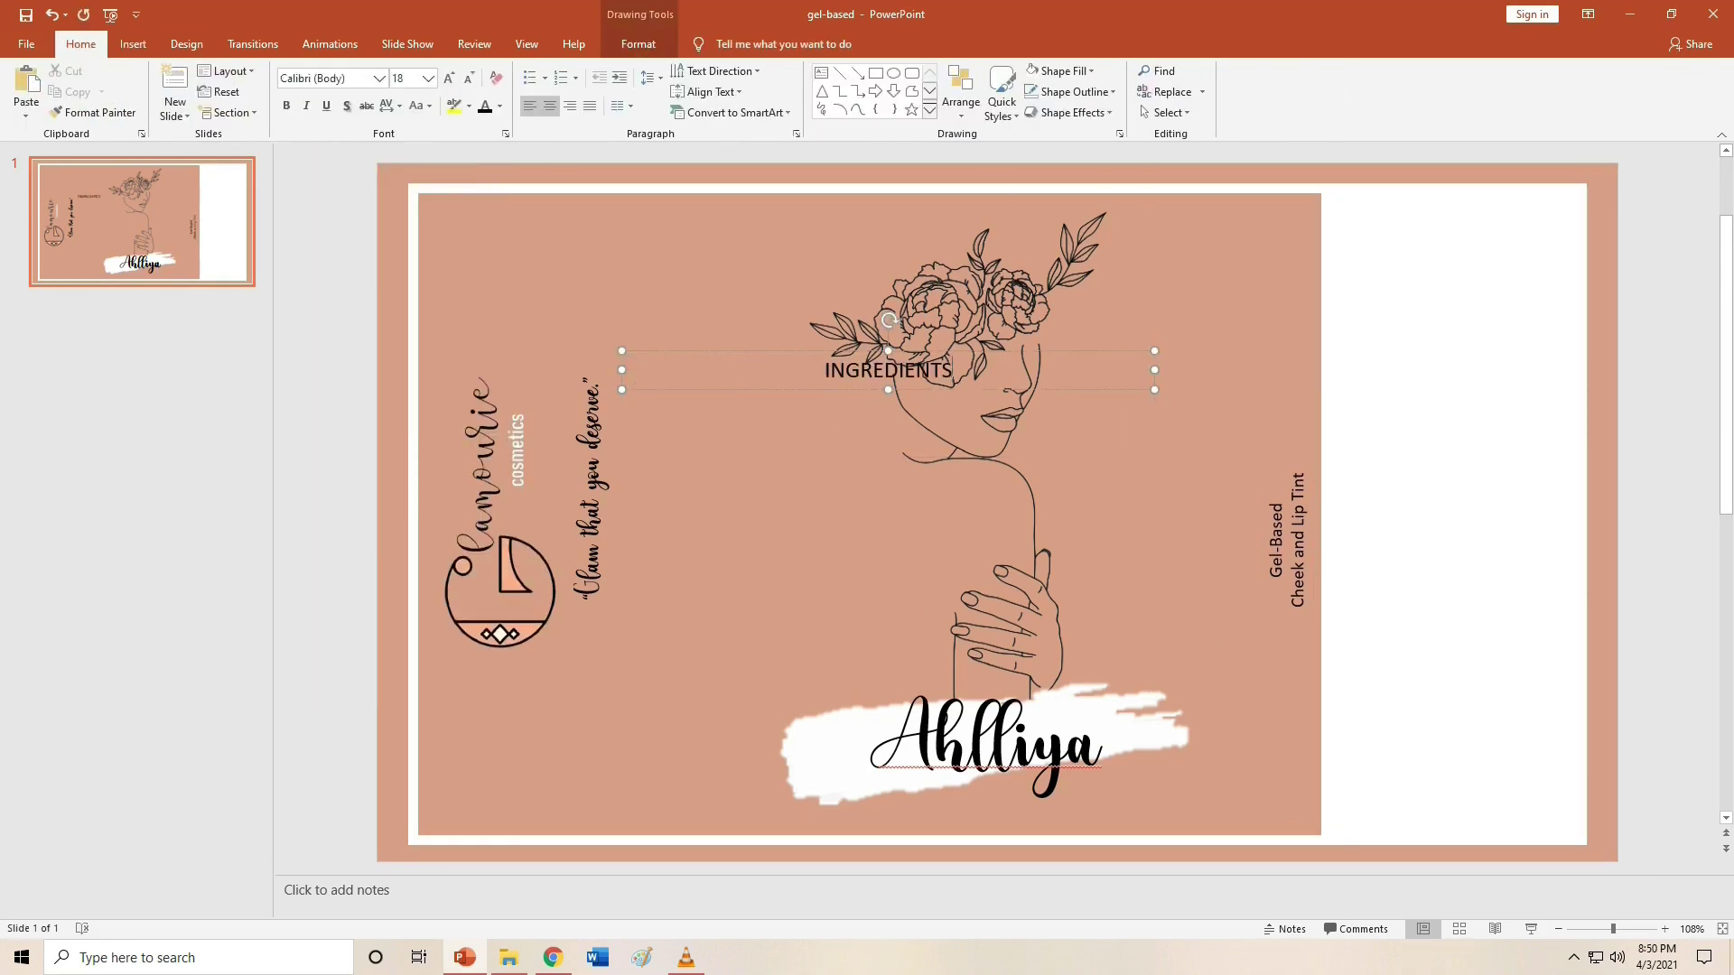
key(Escape)
key(ctrl+e)
click(380, 79)
click(407, 532)
key(ctrl+shift+period)
key(ctrl+shift+period)
drag(888, 320, 1344, 517)
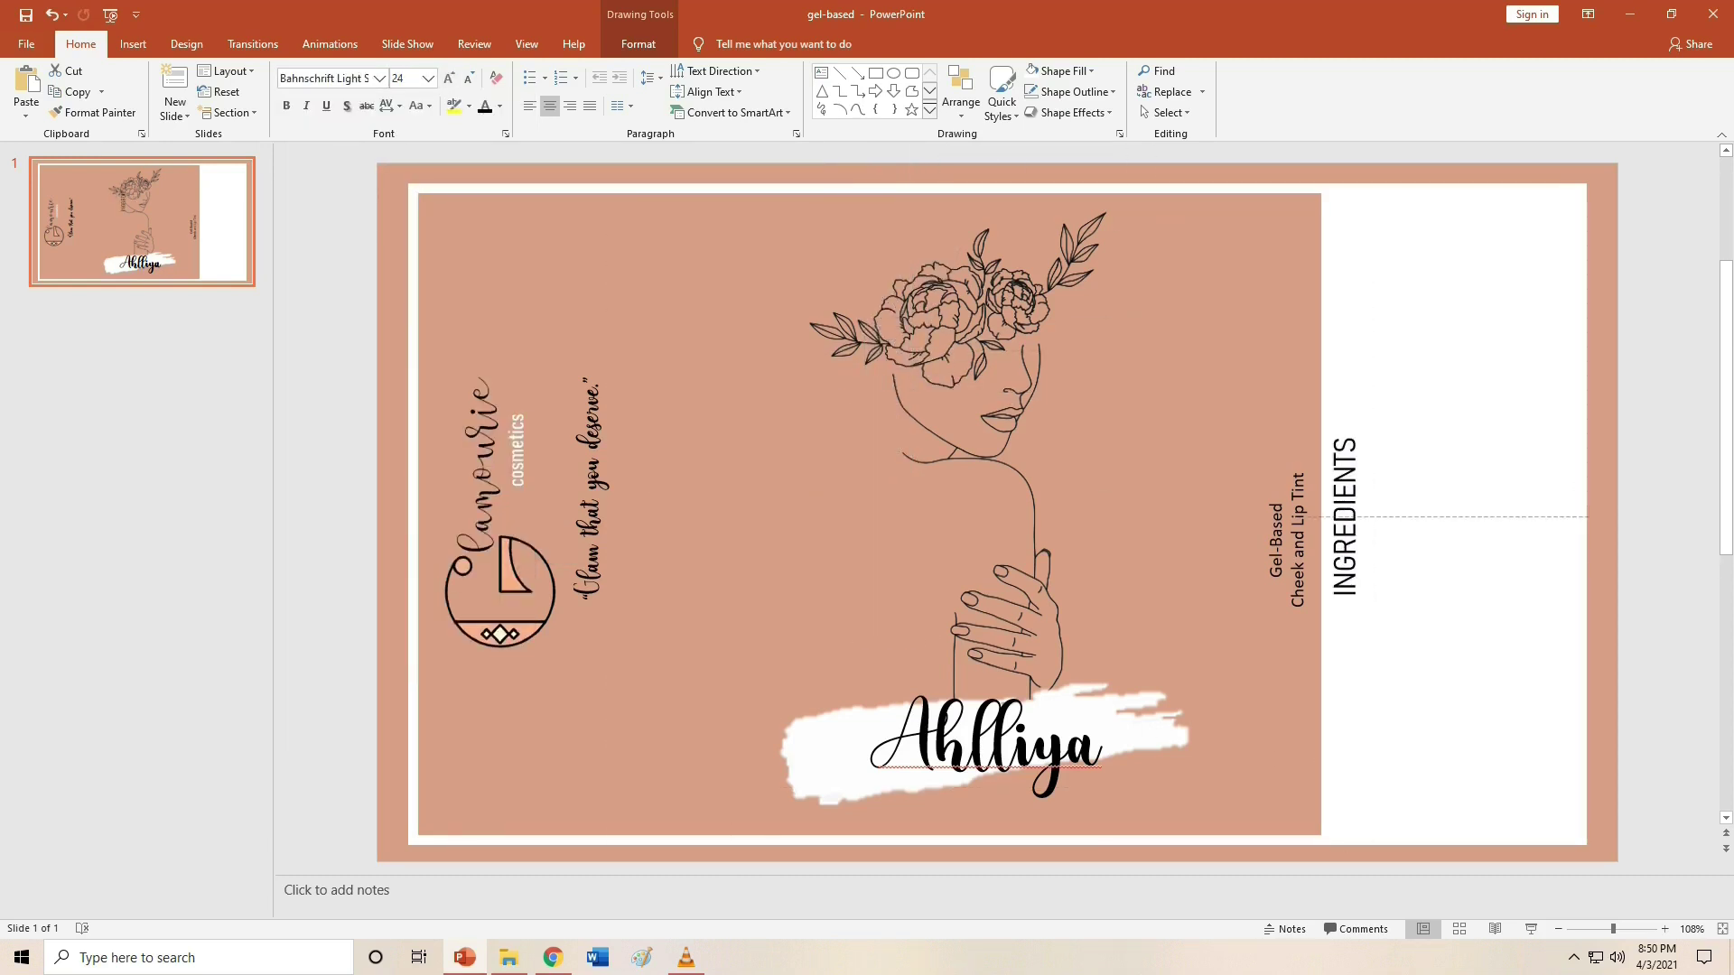
- Add the vertical text "Distilled Water, Xanthan Gum, Phenoxyethanol, Sodium Benzoate, Flavorant, Colorant, Vegetable Glycerin, Vitamin E" beside the INGREDIENTS heading in Bahnschrift Light SemiCondensed
click(133, 43)
click(857, 93)
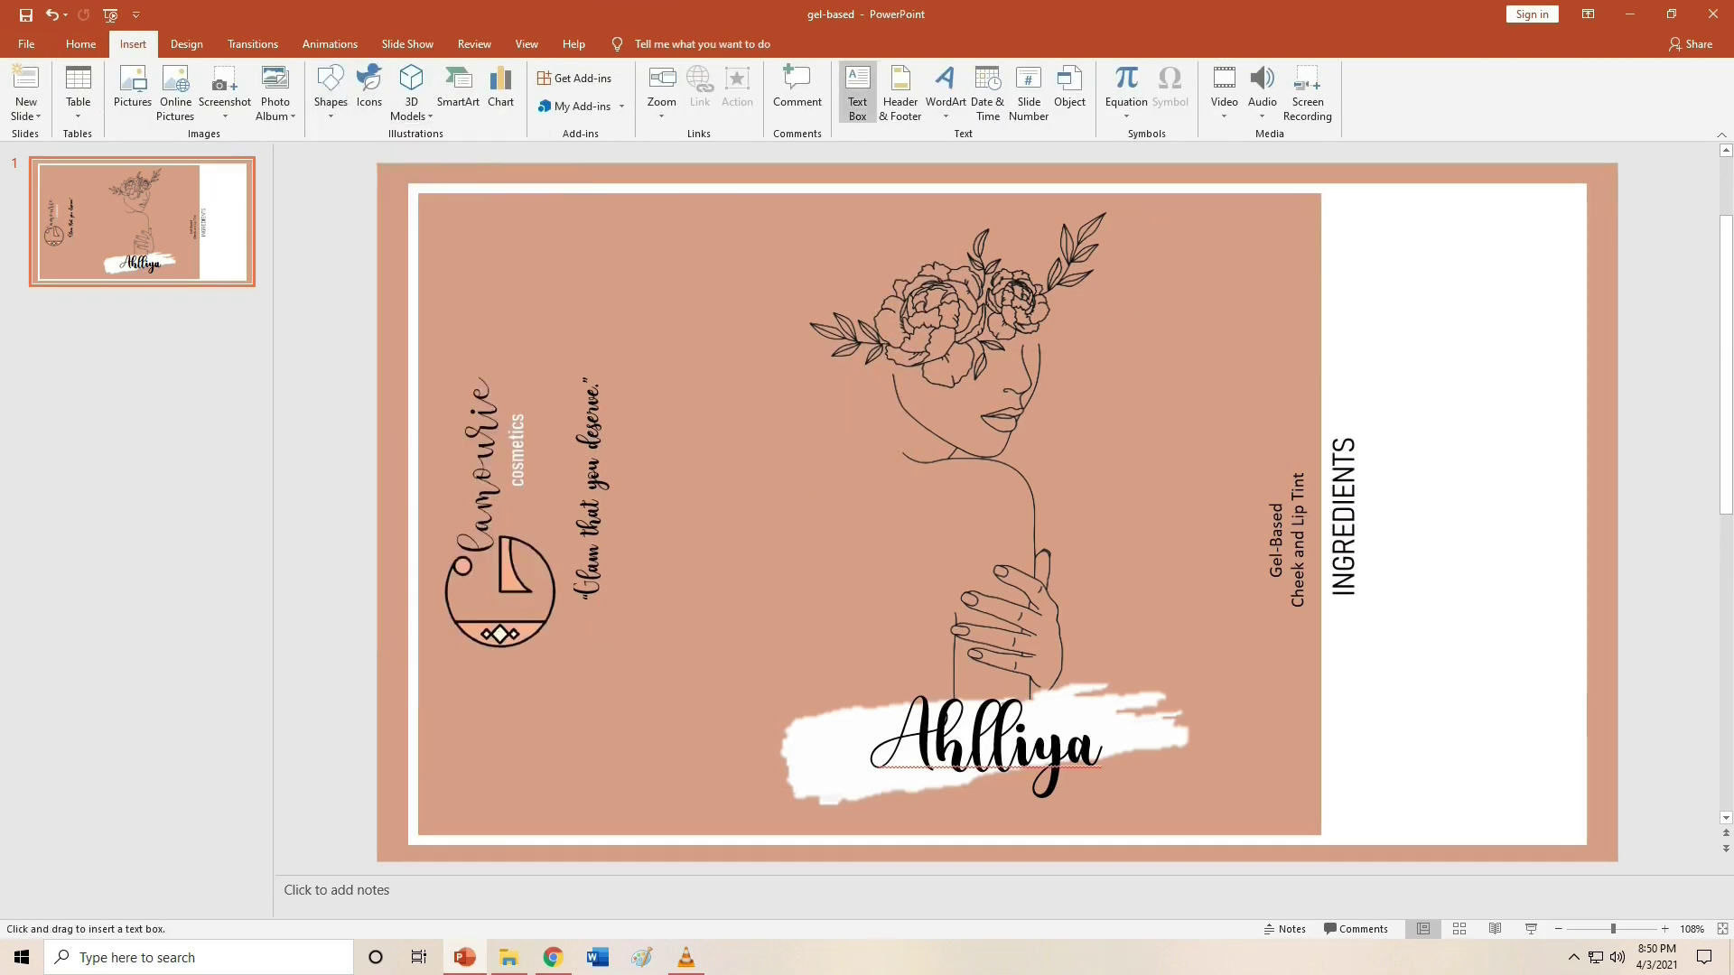
drag(609, 300, 1203, 473)
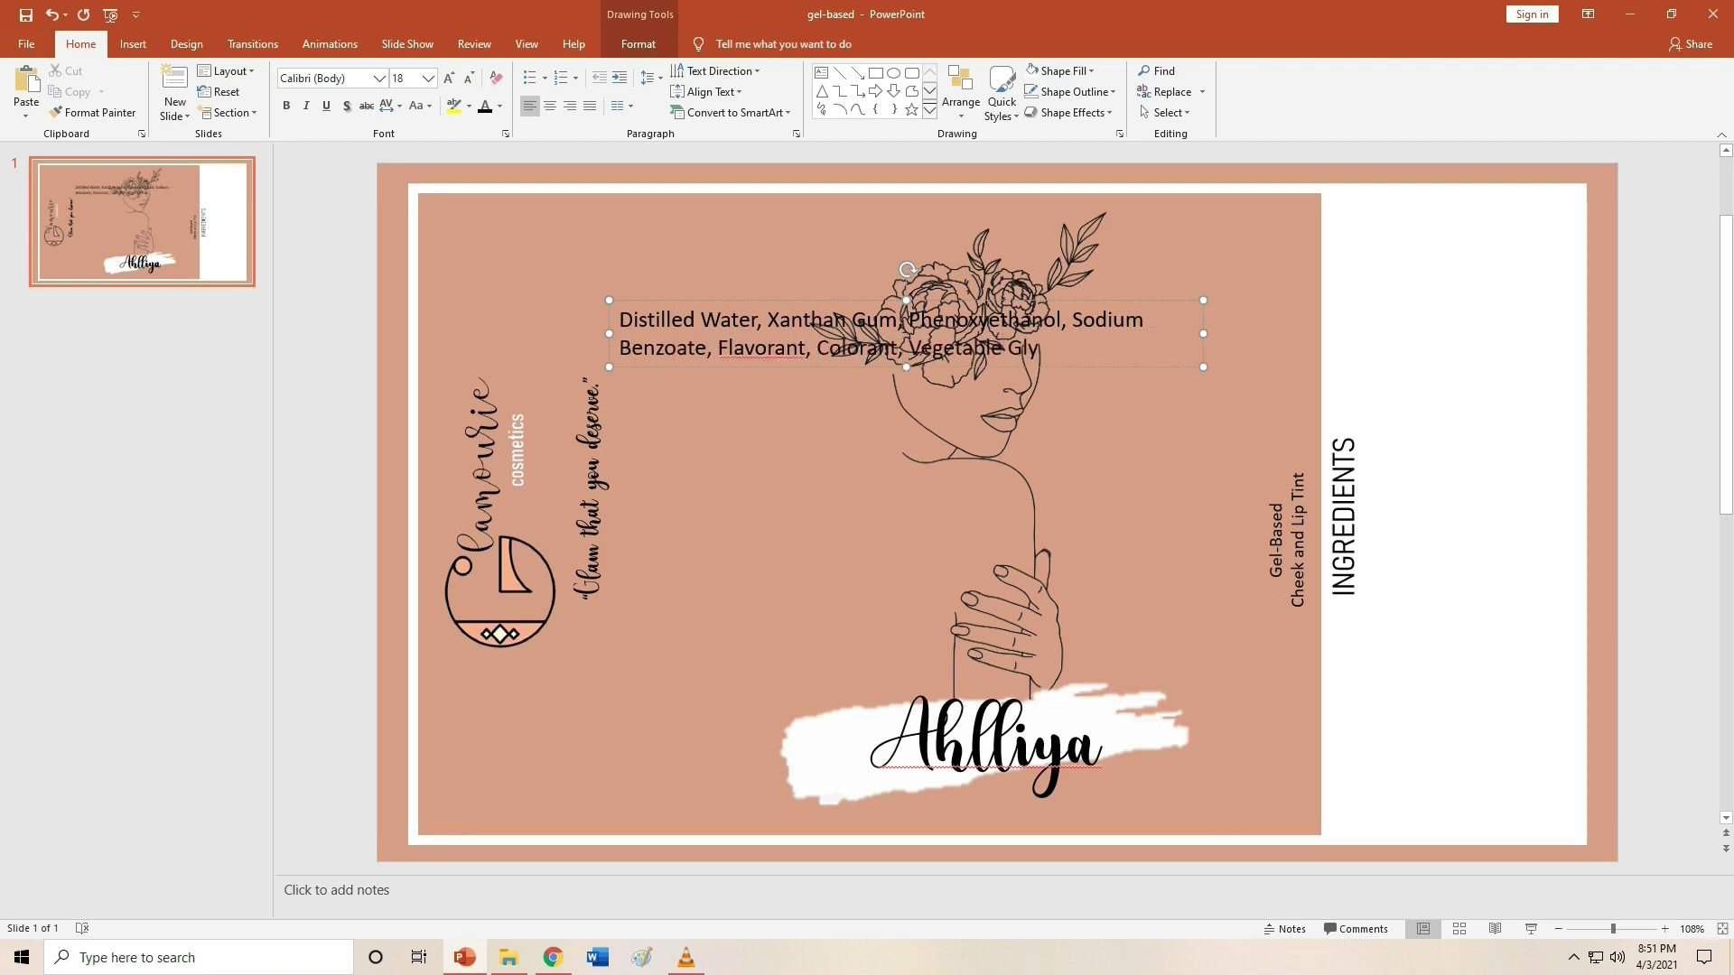
drag(1203, 333, 1320, 333)
key(ctrl+e)
click(379, 78)
click(401, 186)
drag(962, 284, 908, 334)
drag(962, 406, 1399, 582)
- Add the text "FOR EXTERNAL USE ONLY" in bold at 16 pt, rotated vertically beside the ingredients list
click(133, 44)
click(858, 90)
drag(567, 298, 953, 384)
text(FOR EXTERNAL USE ONLY)
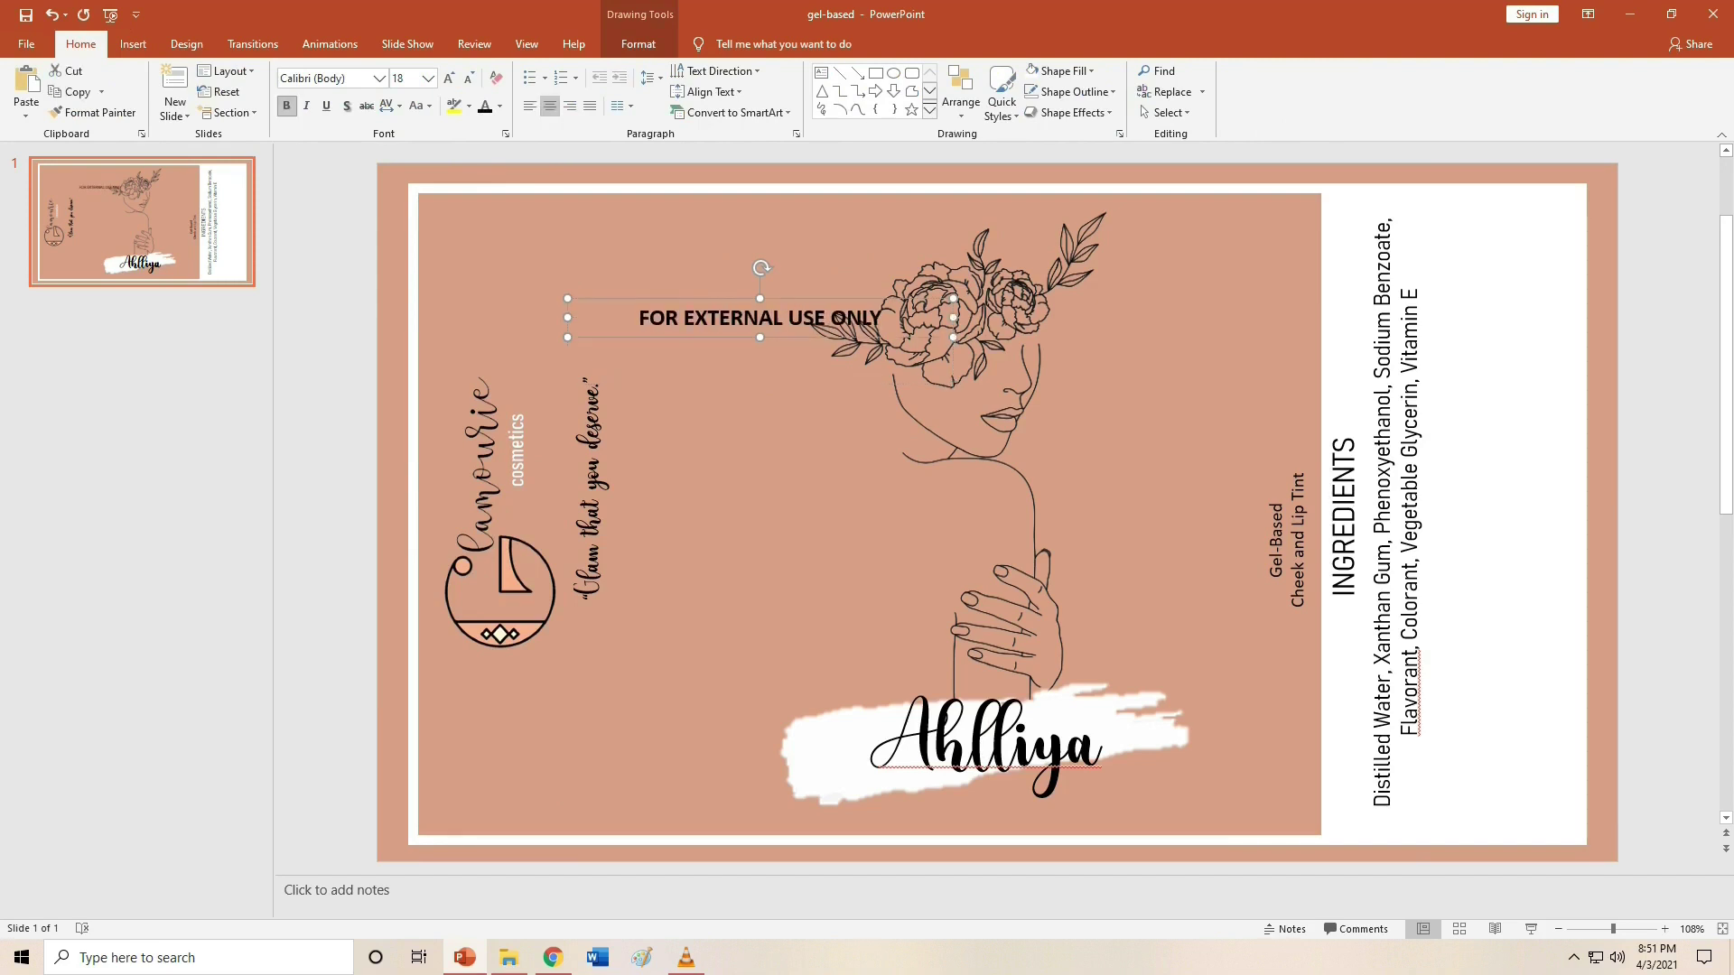
key(ctrl+a)
key(ctrl+b)
key(ctrl+shift+comma)
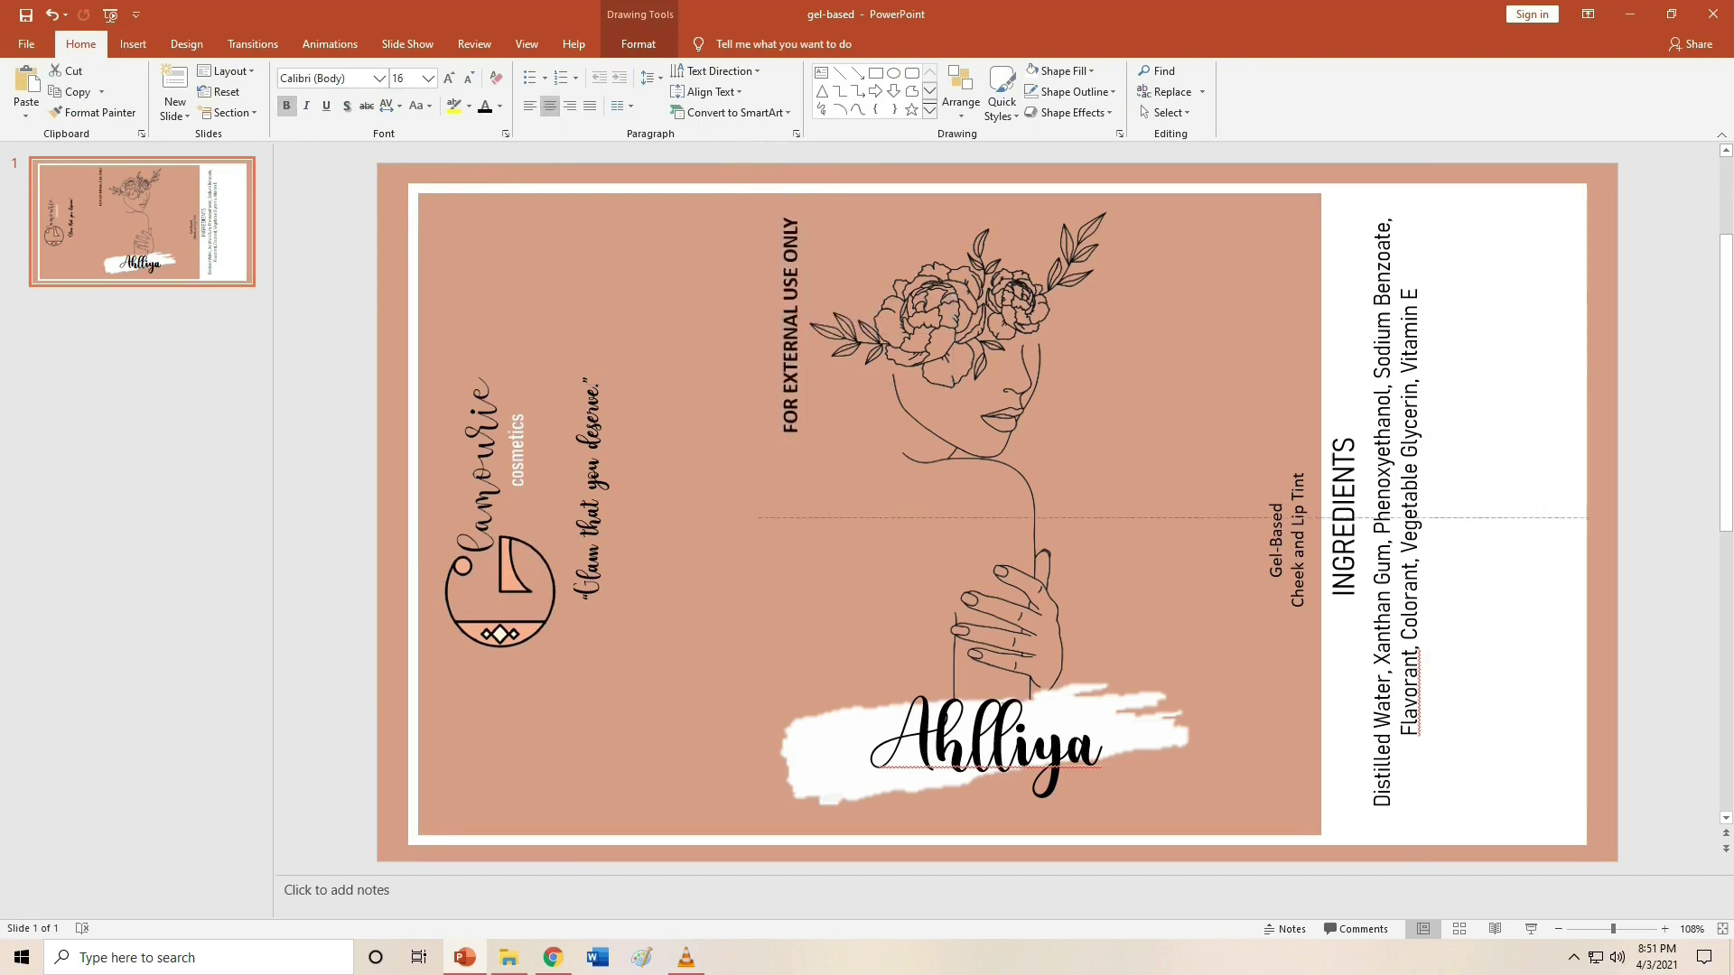
- Add "Natural, Vegan, Cruelty-free, and Paraben-free" in Bahnschrift Light SemiCondensed at 18 pt, rotated vertically beside the external-use notice
key(alt+n)
key(x)
drag(477, 230, 1120, 286)
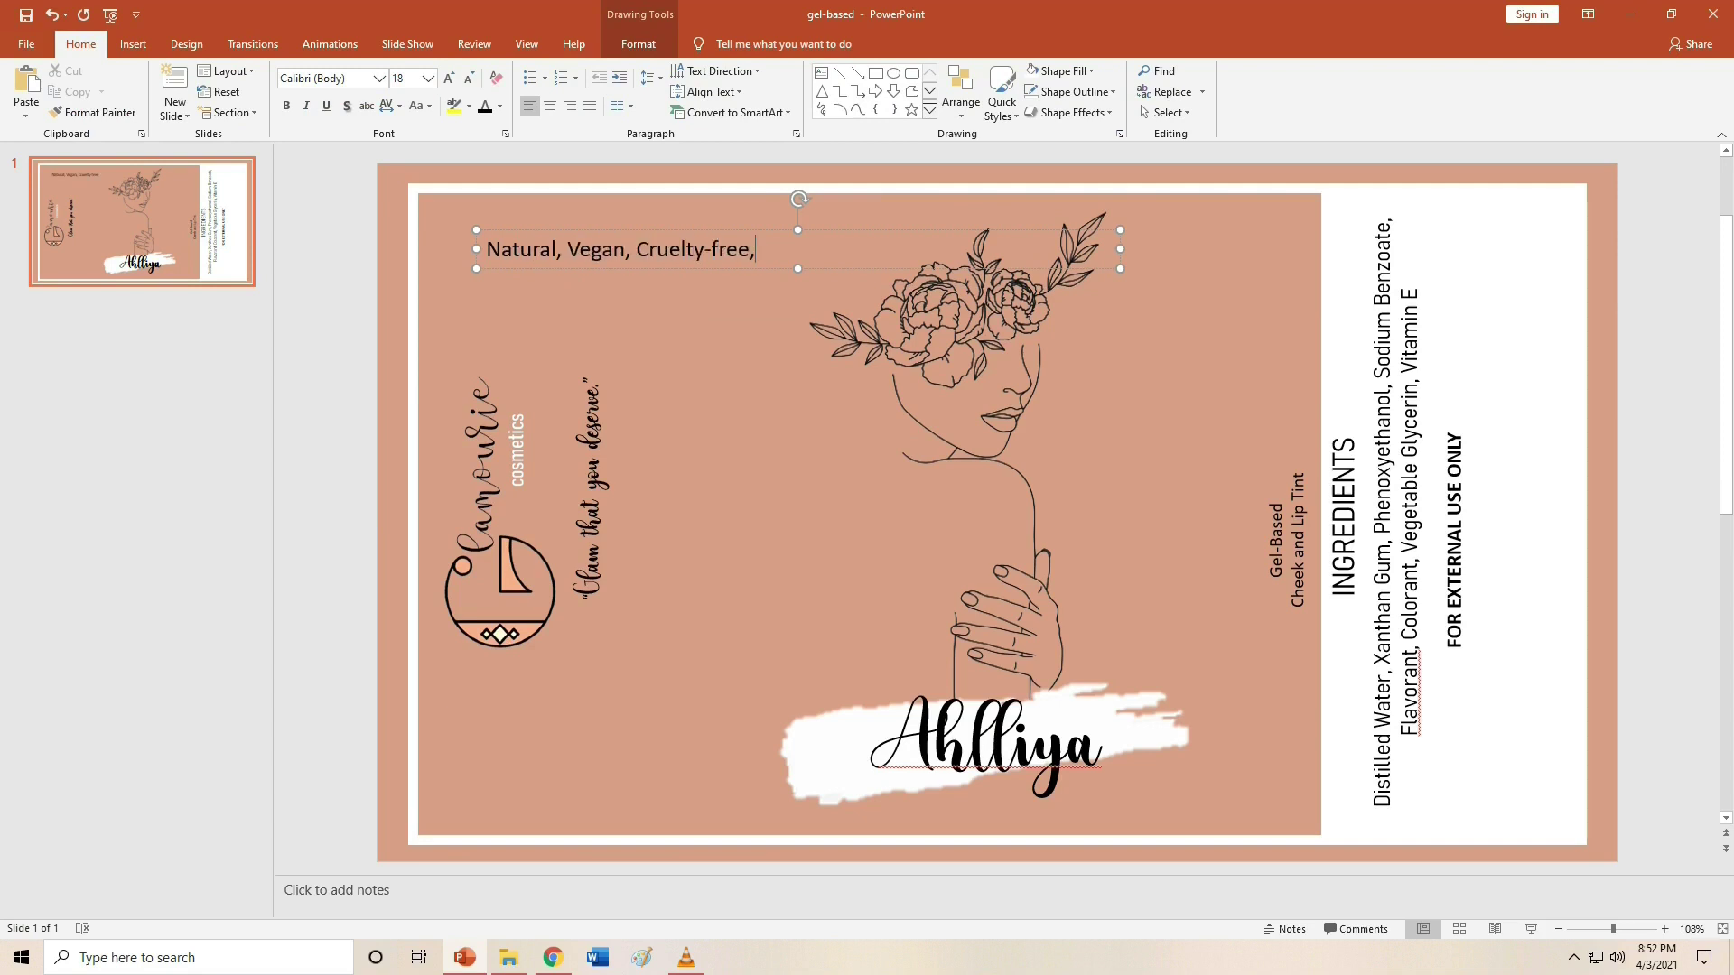
click(379, 79)
click(324, 165)
mouse_move(798, 198)
mouse_down()
mouse_move(732, 250)
mouse_move(1379, 449)
mouse_move(1499, 516)
mouse_up()
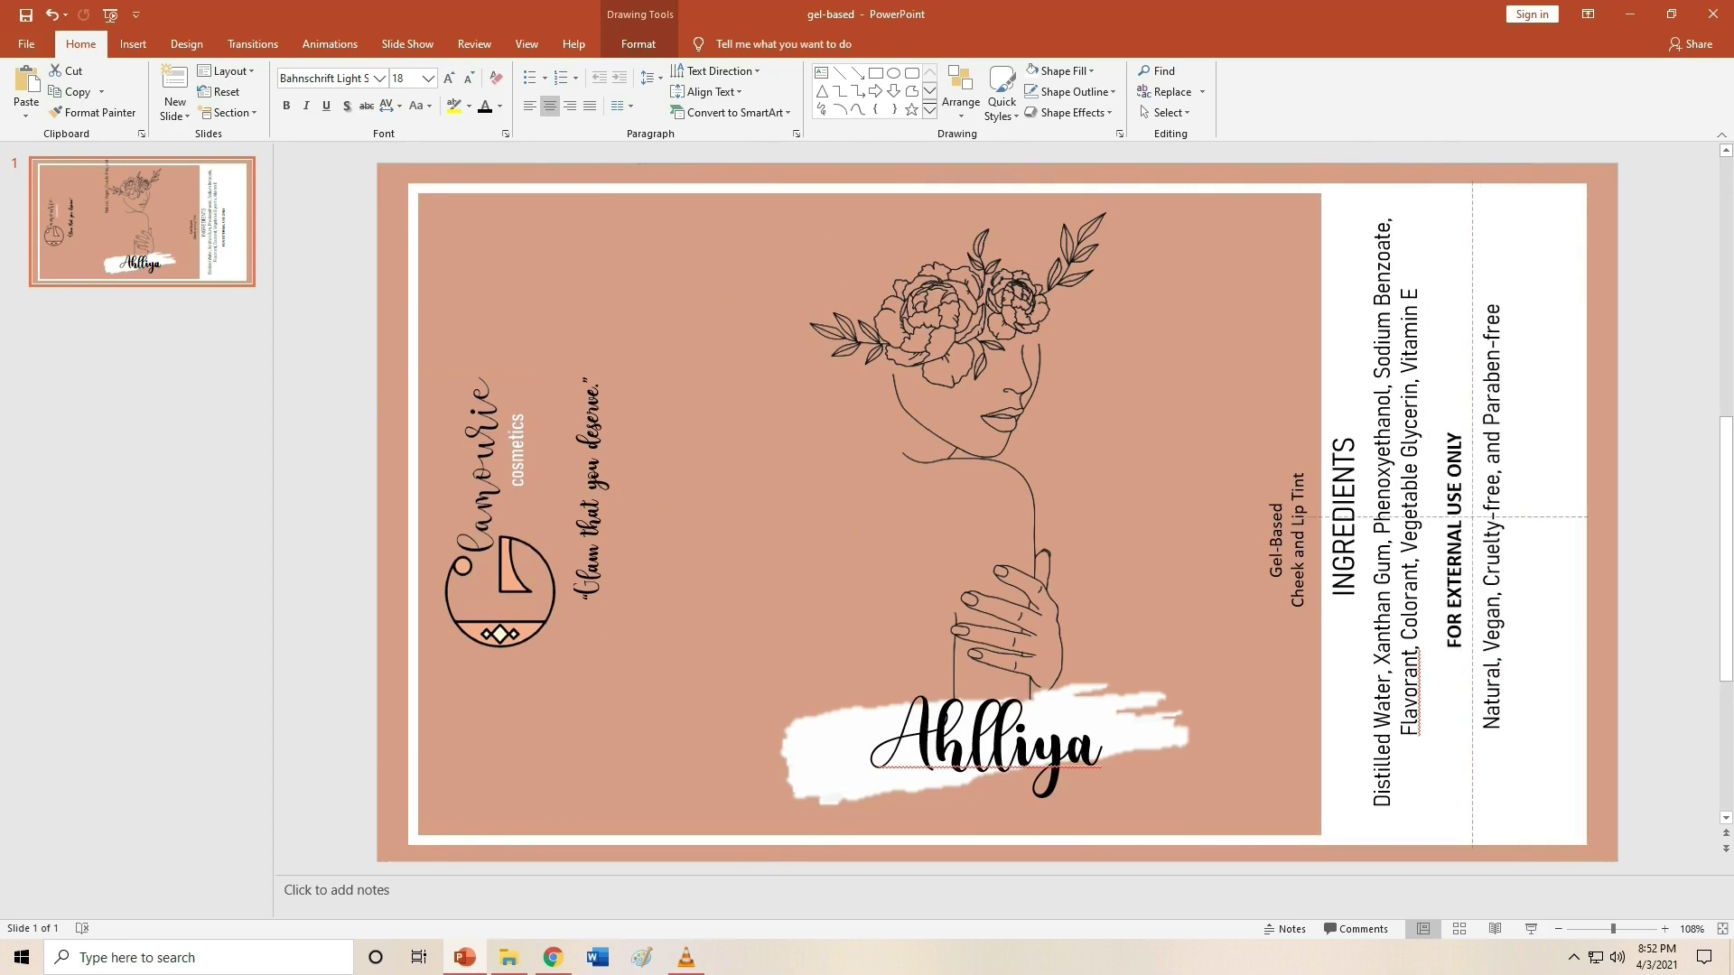
key(Escape)
- Add the volume "10 ml" in bold, rotated vertically near the white panel's outer edge
key(alt+n)
key(x)
drag(491, 225, 762, 280)
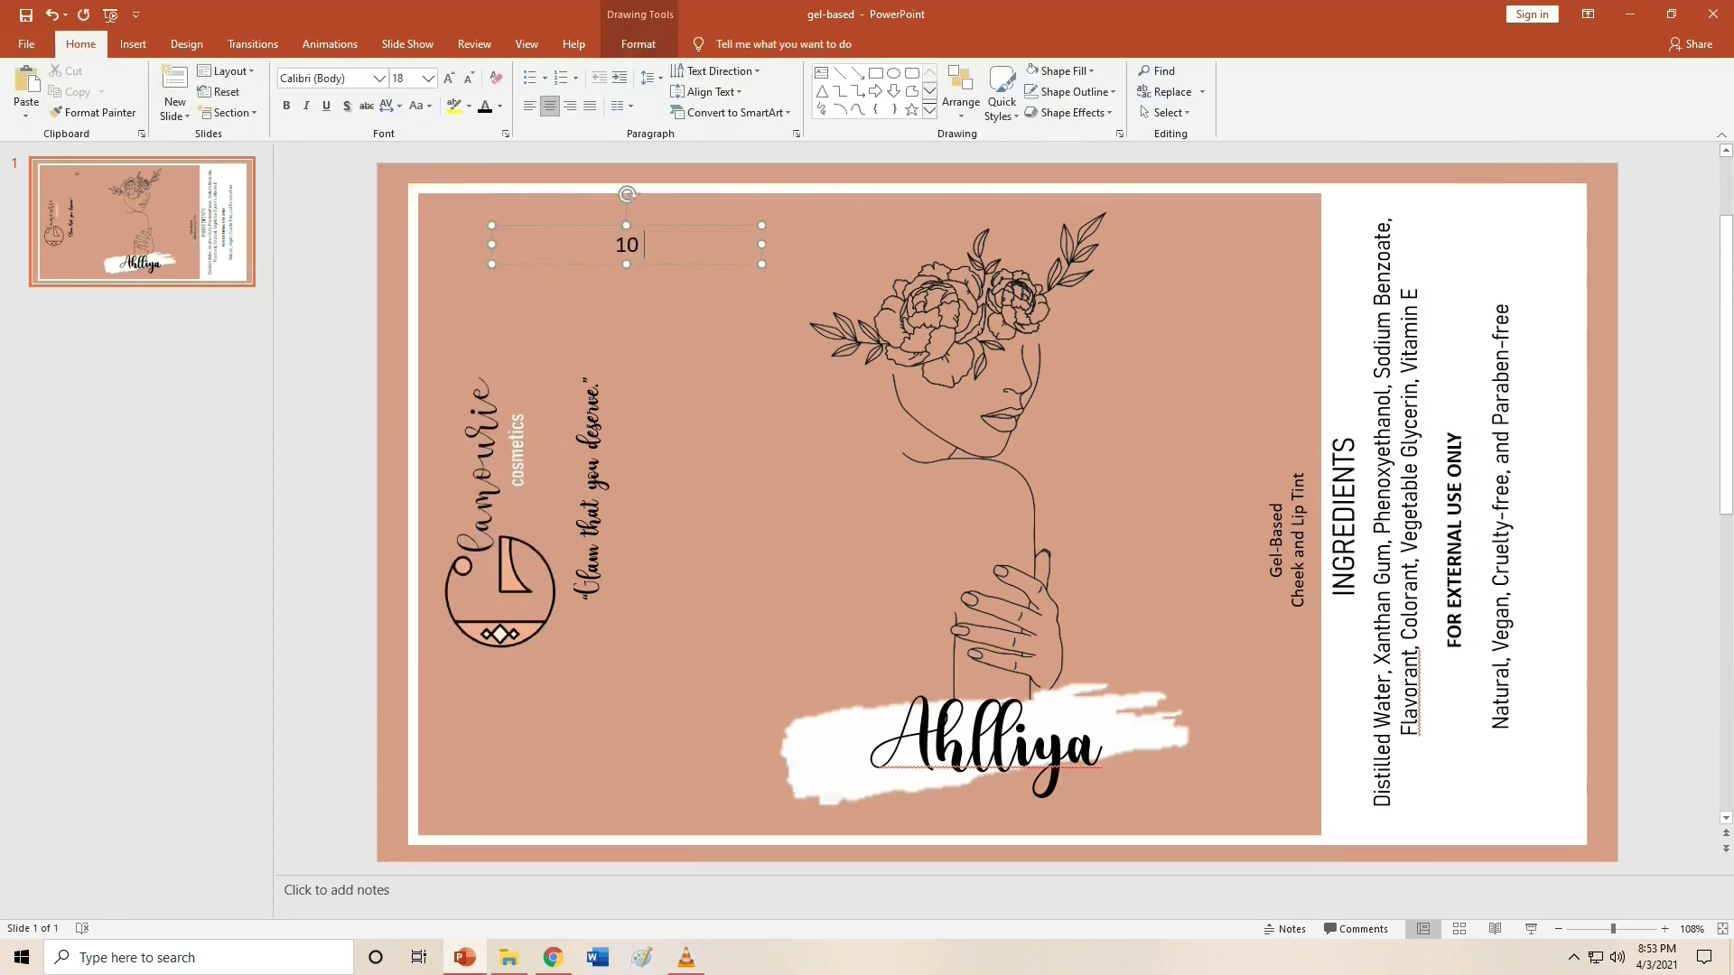
mouse_move(626, 193)
mouse_down()
mouse_move(576, 244)
mouse_move(1566, 535)
mouse_up()
key(Escape)
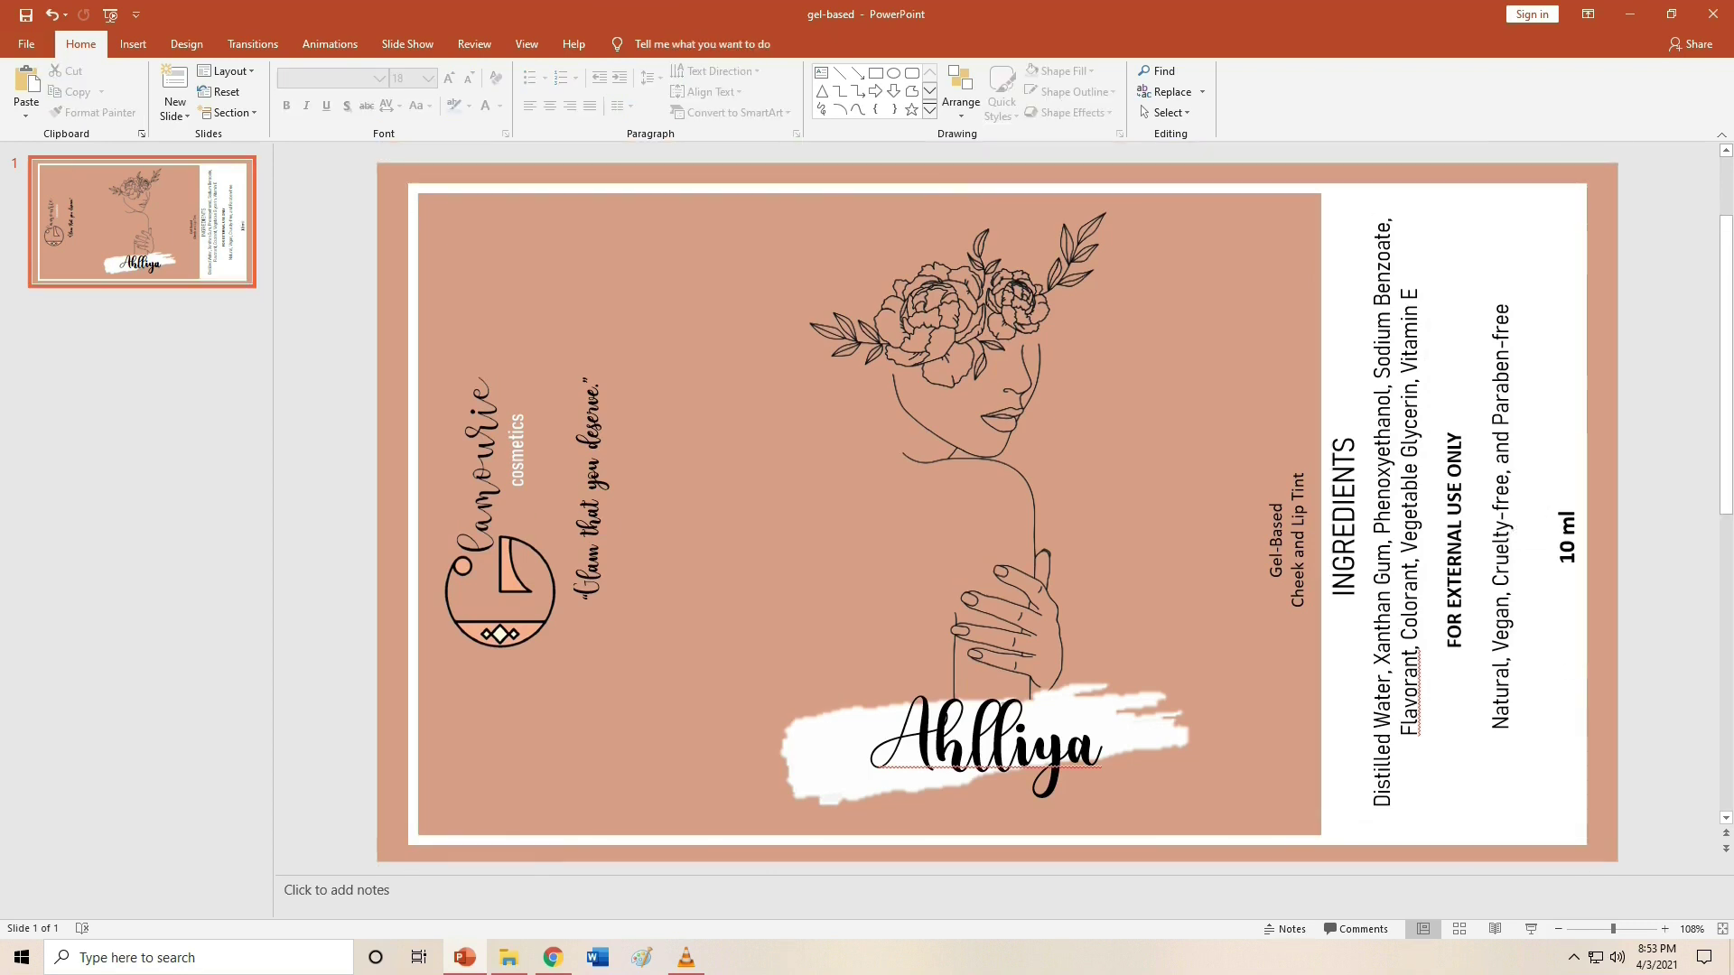
- Export the label slide to the label (yt) folder as gel-based in PNG Portable Network Graphics Format
key(alt+f)
key(Down)
key(Down)
key(Down)
key(Return)
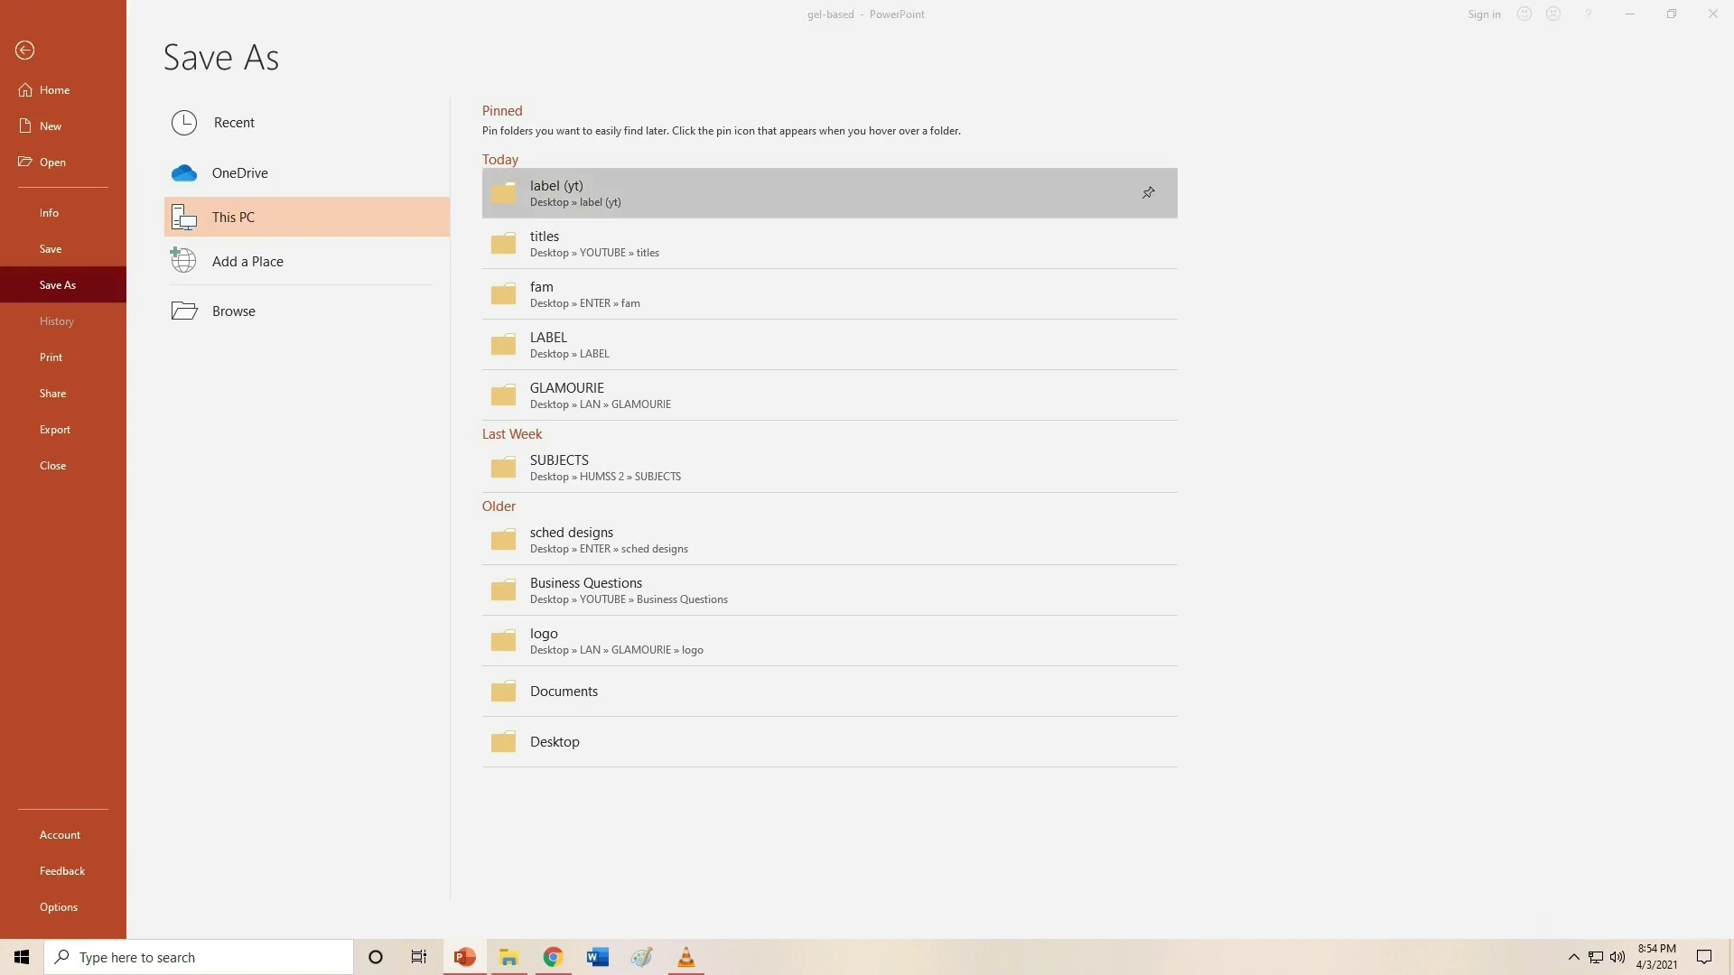
key(Return)
key(Tab)
key(alt+Down)
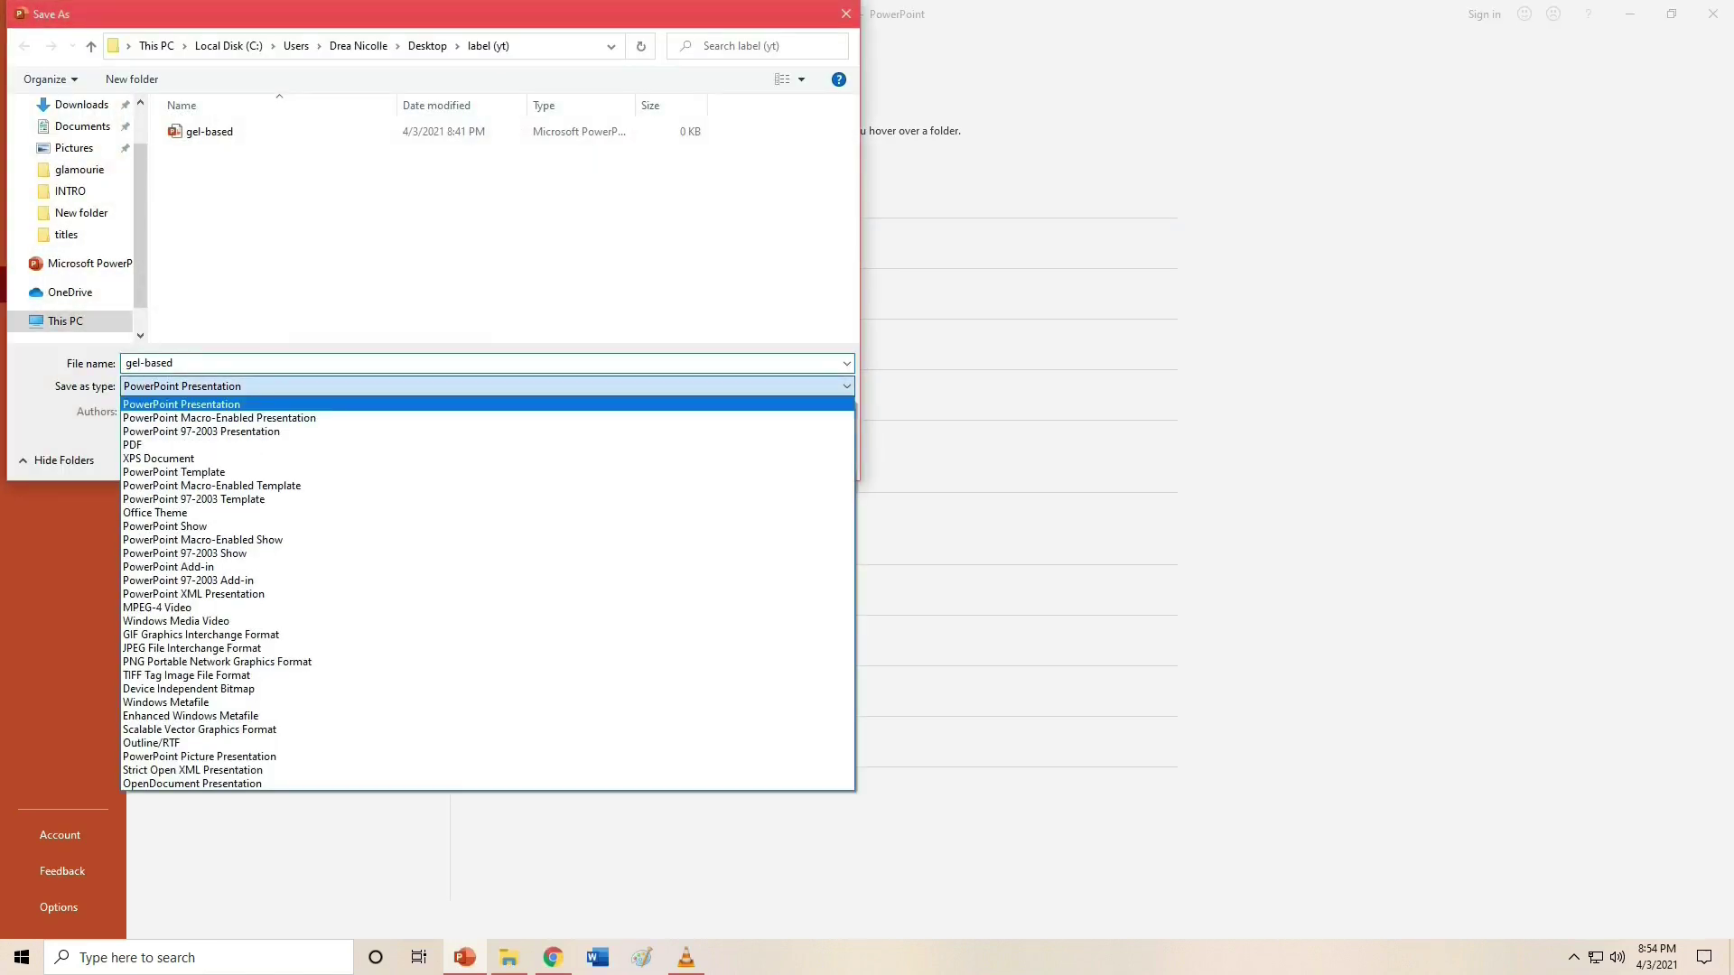
key(Down)
key(Down)
key(Down)
key(Down)
key(Down)
key(Down)
key(Down)
key(Down)
key(Down)
key(Down)
key(Down)
key(Down)
key(Down)
key(Down)
key(Down)
key(Down)
key(Down)
key(Down)
key(Down)
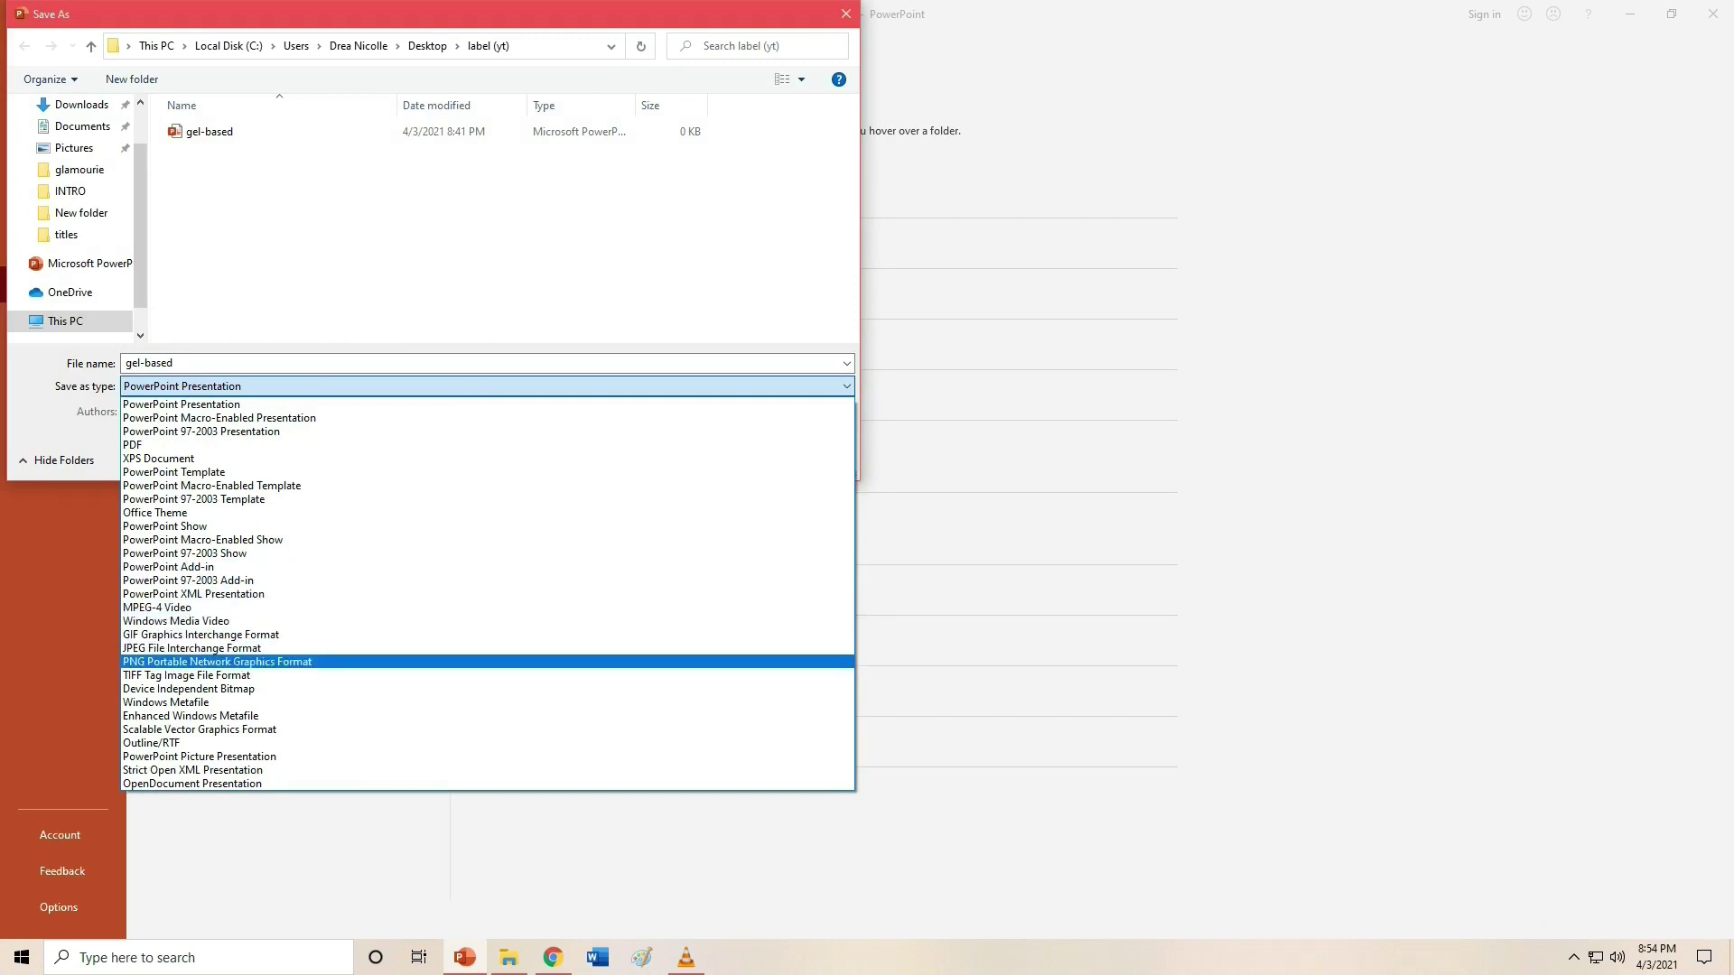
key(Return)
key(Return)
key(Tab)
key(Return)
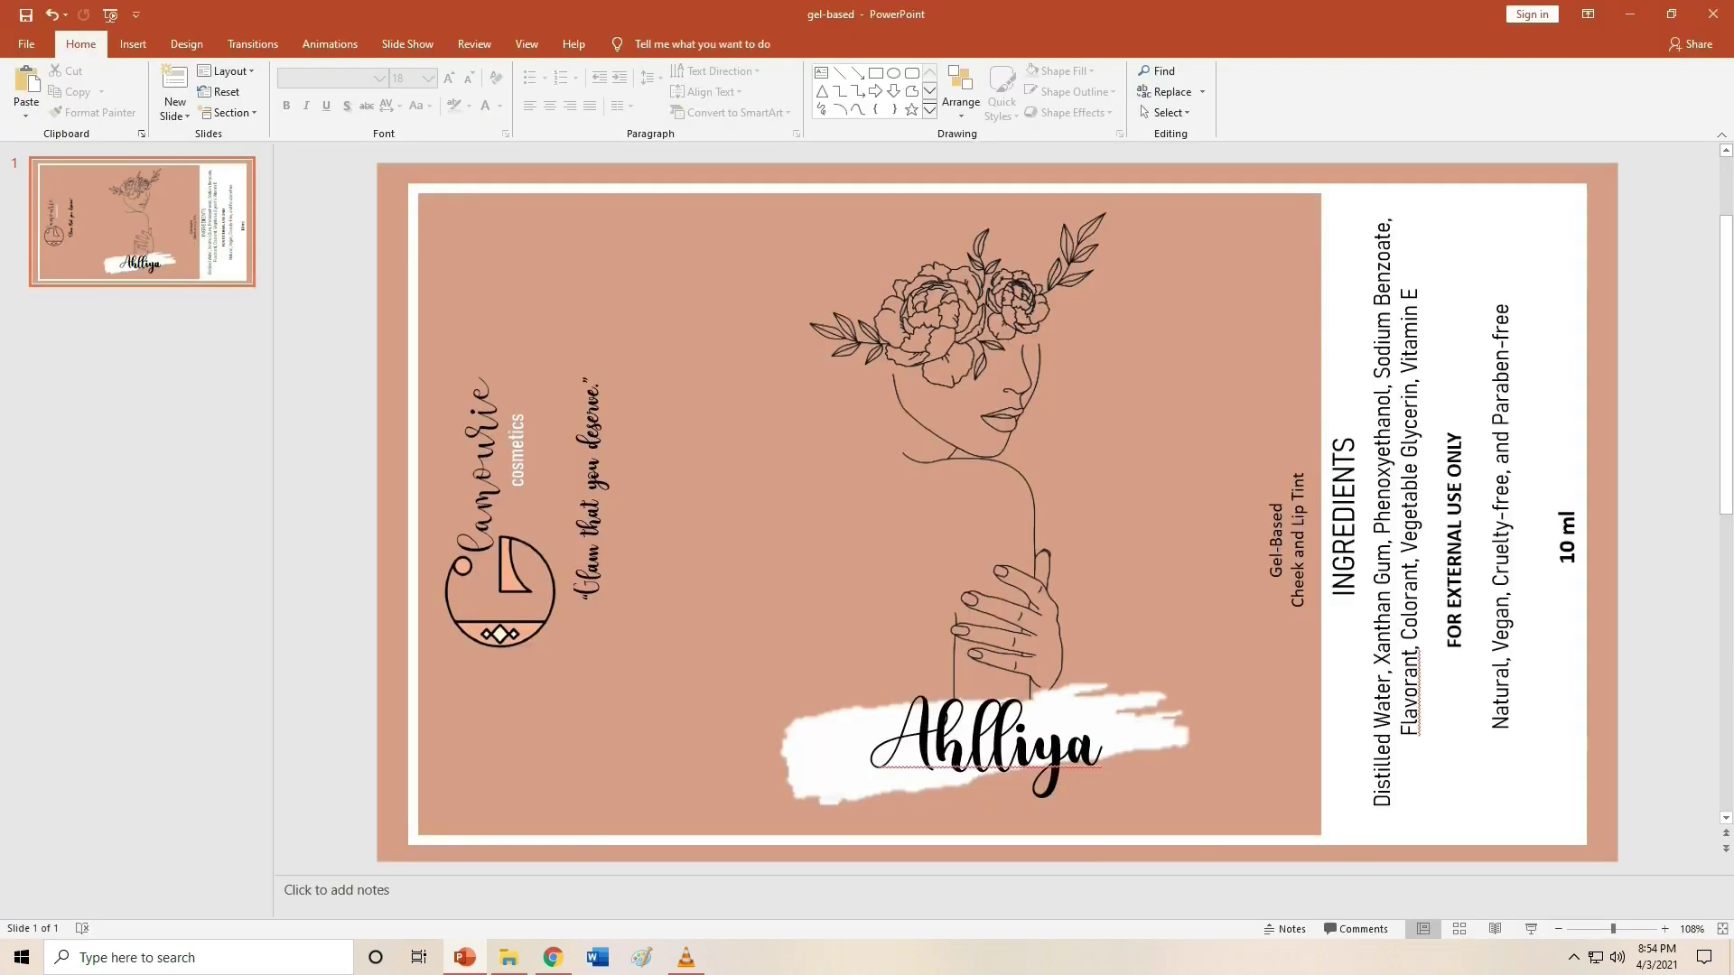
- Open the exported gel-based image from the label (yt) folder to check the label, and close the viewer
key(alt+Tab)
click(598, 239)
key(Return)
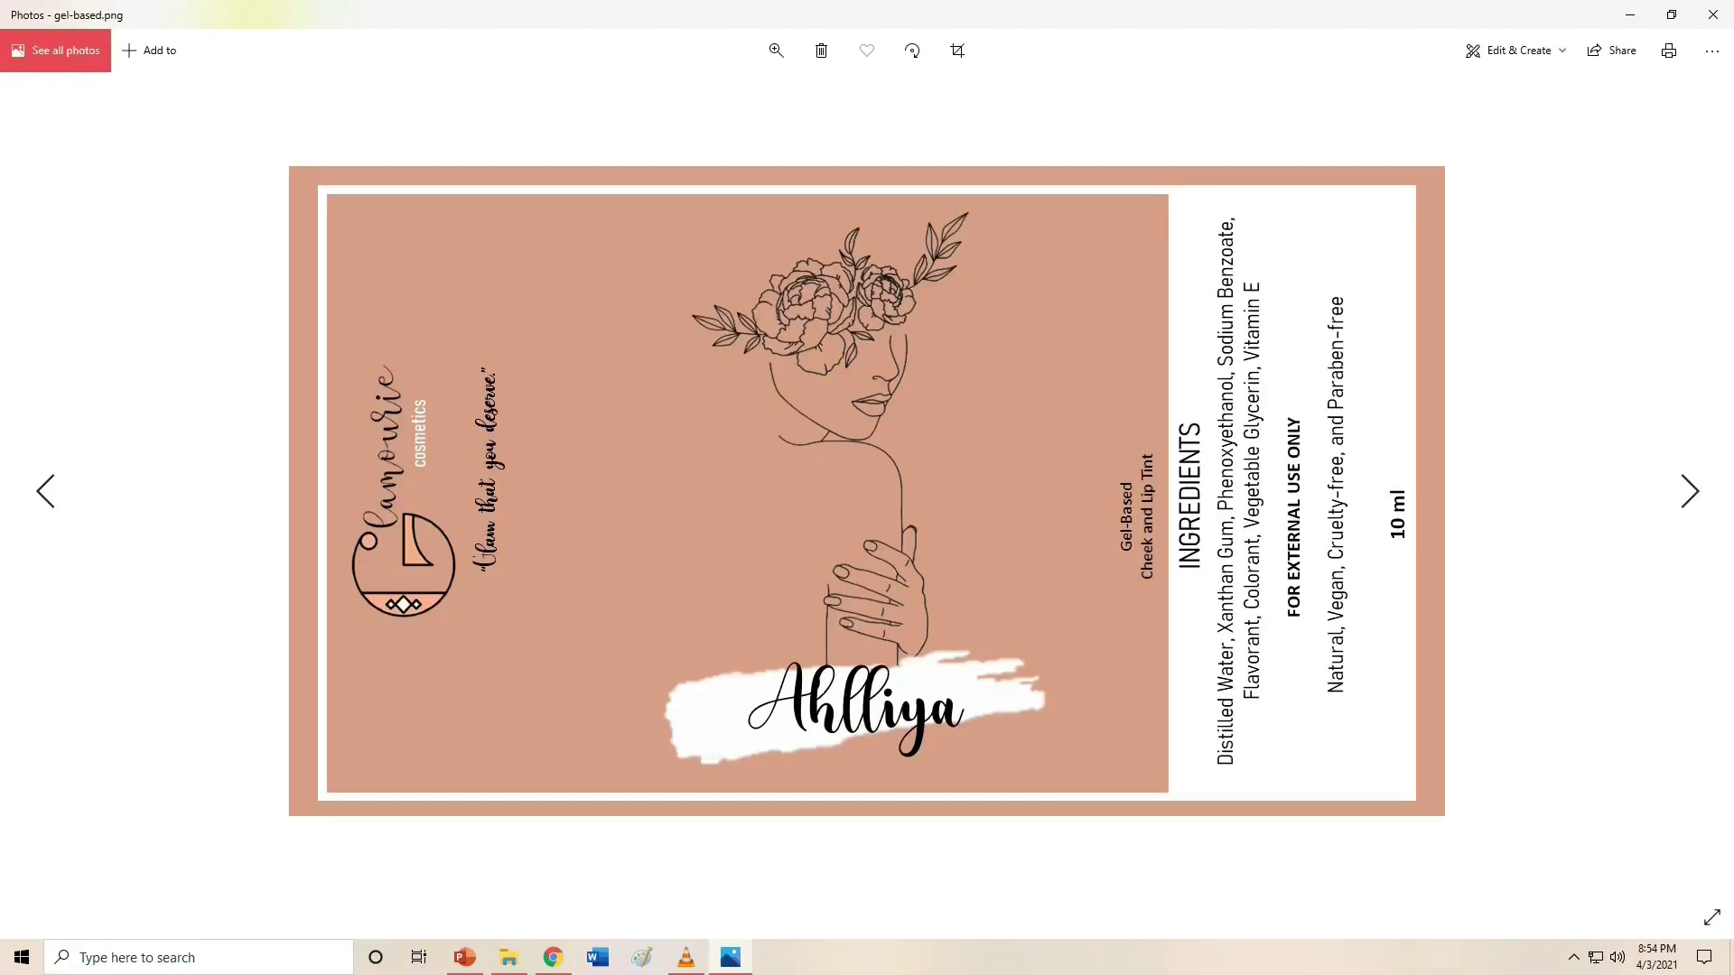
click(1713, 14)
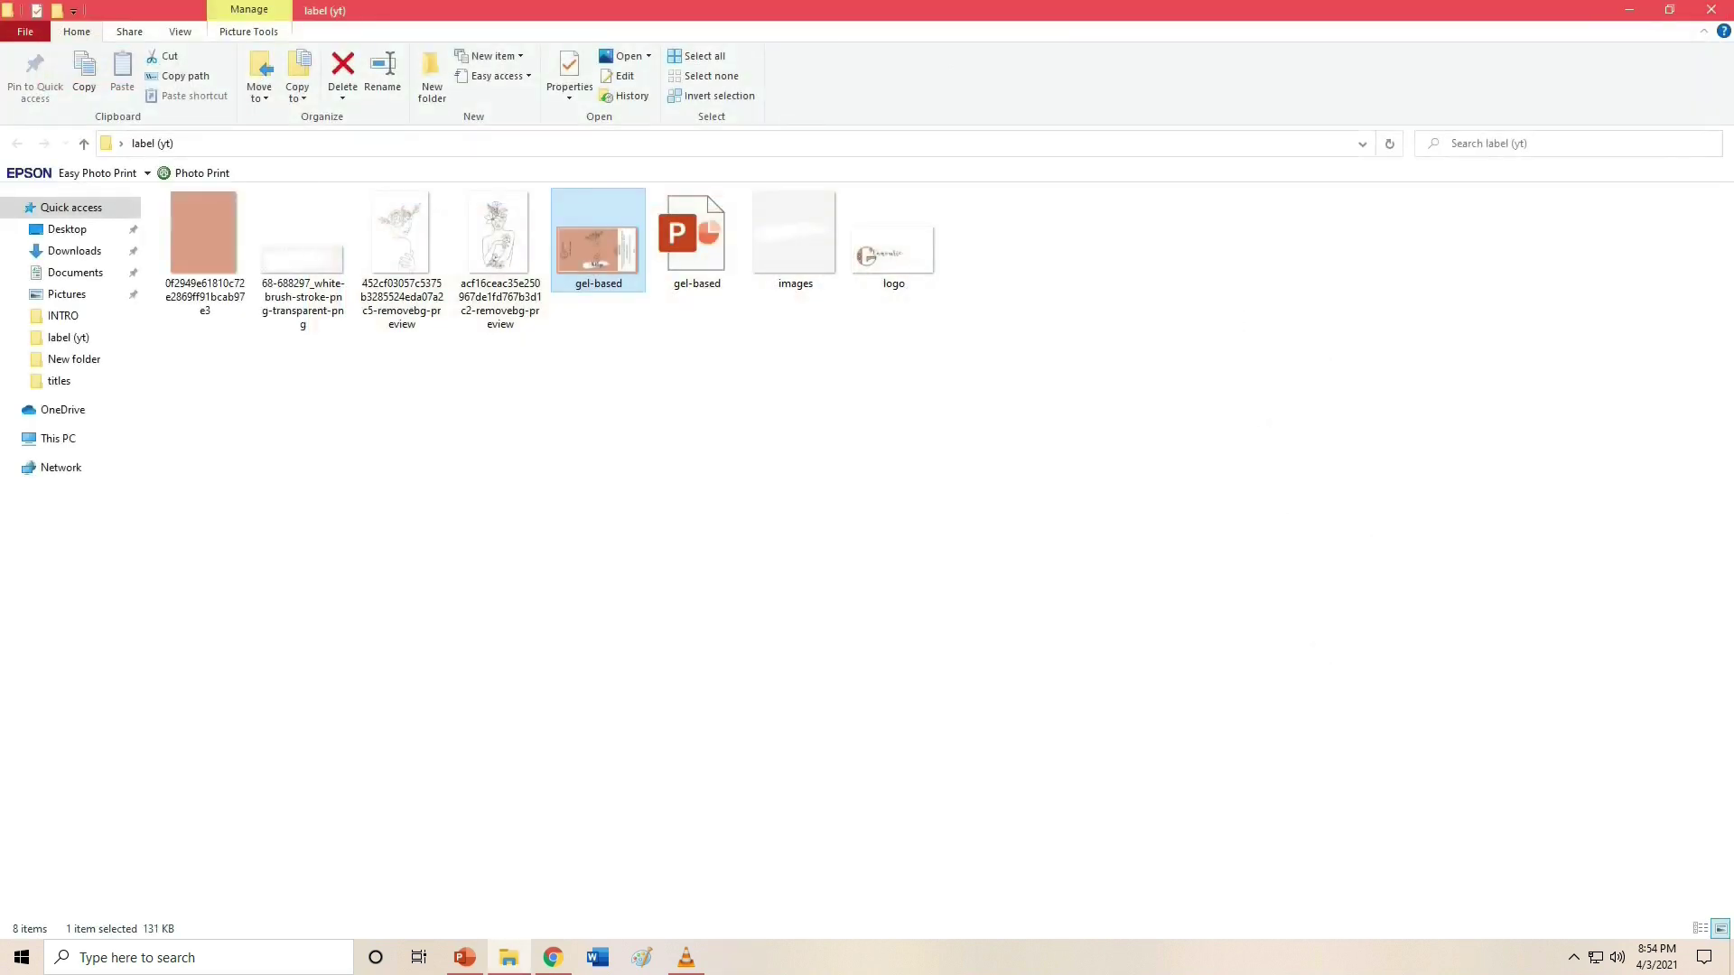
- Return to the gel-based presentation in PowerPoint, add a blank second slide, and close the presentation with its changes saved
key(alt+Tab)
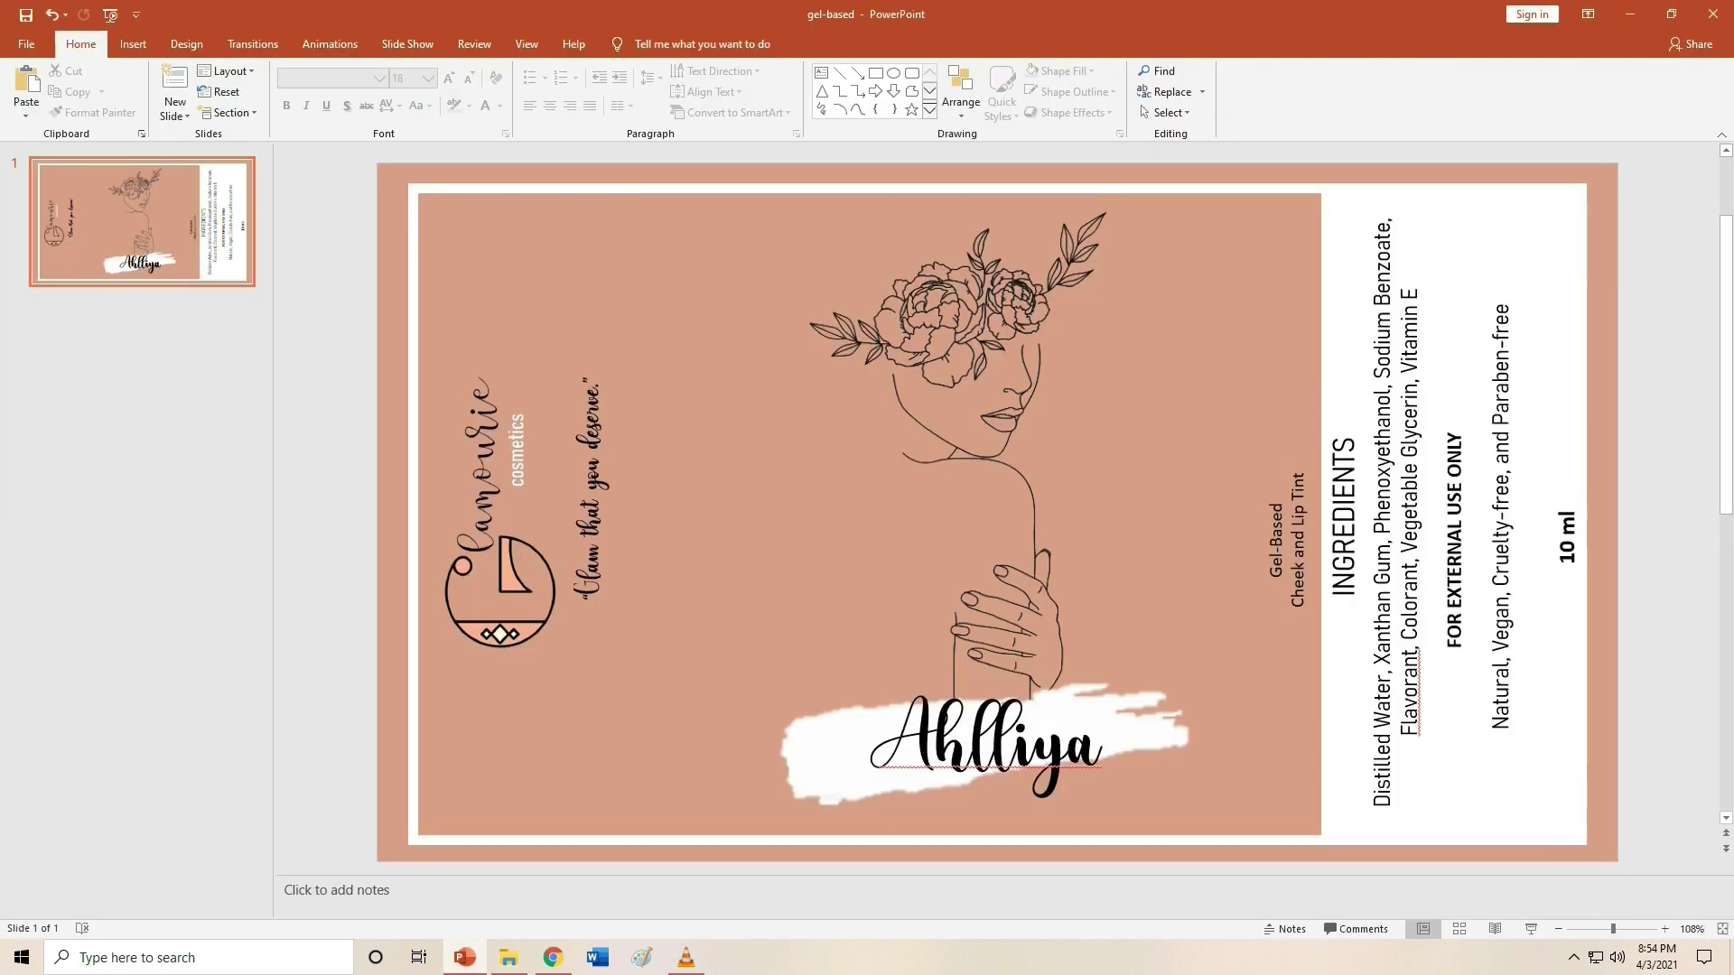
key(ctrl+m)
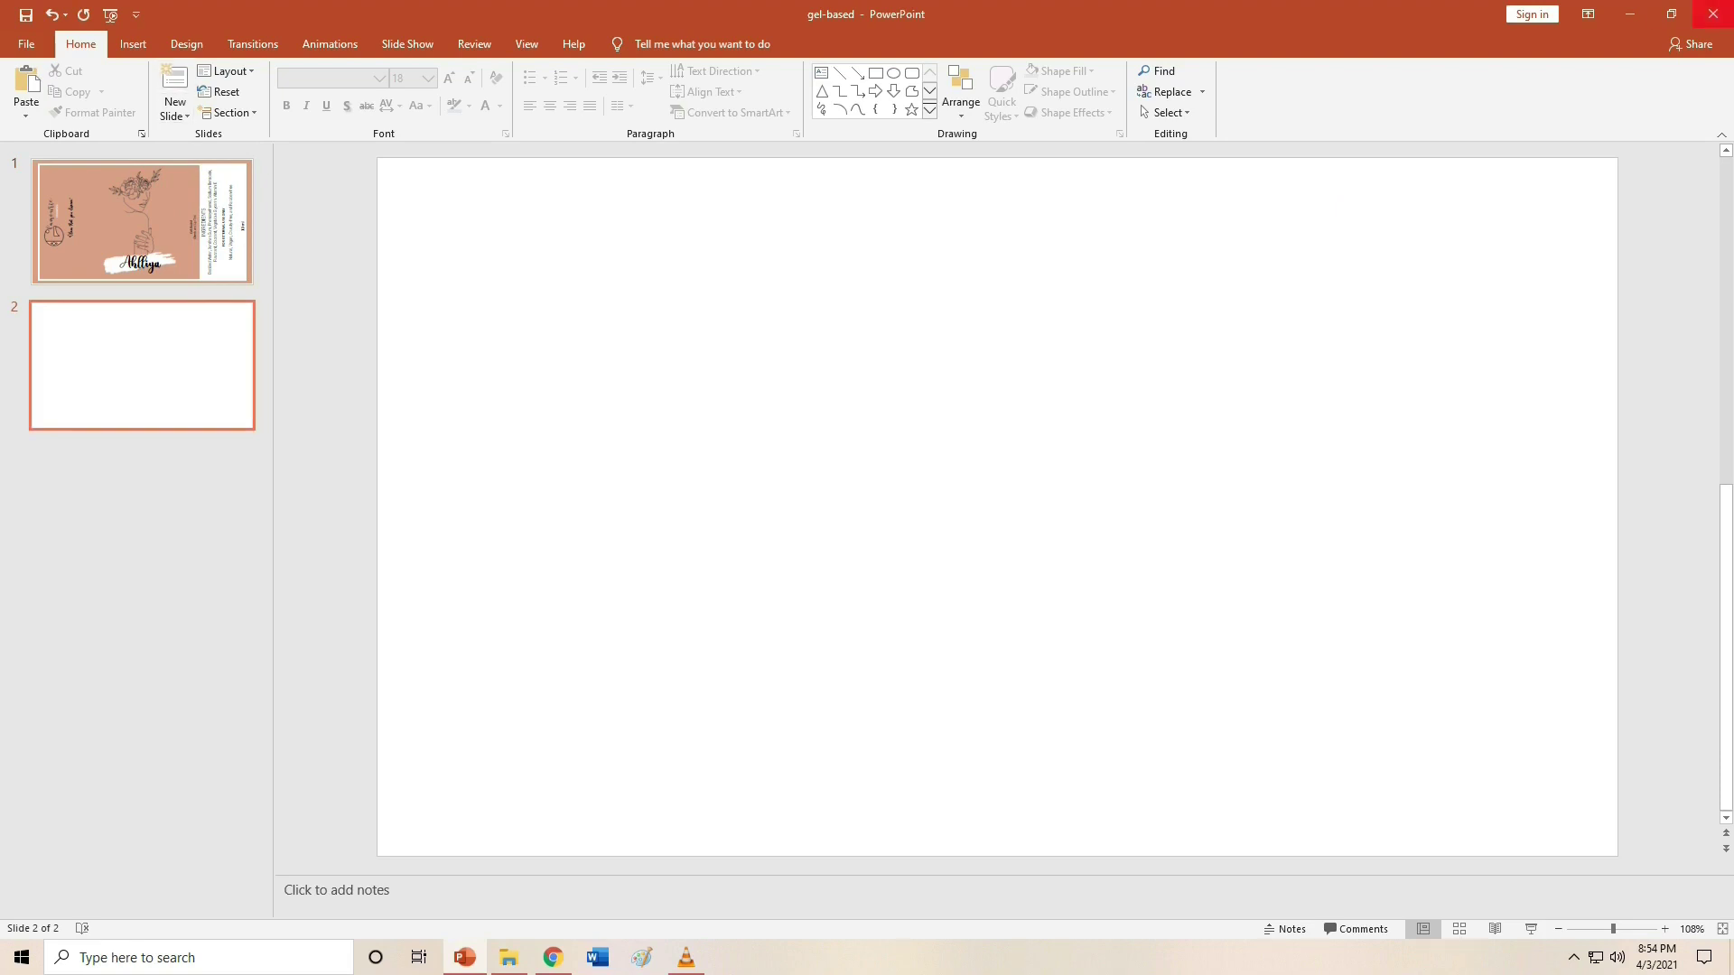
click(1712, 13)
click(794, 511)
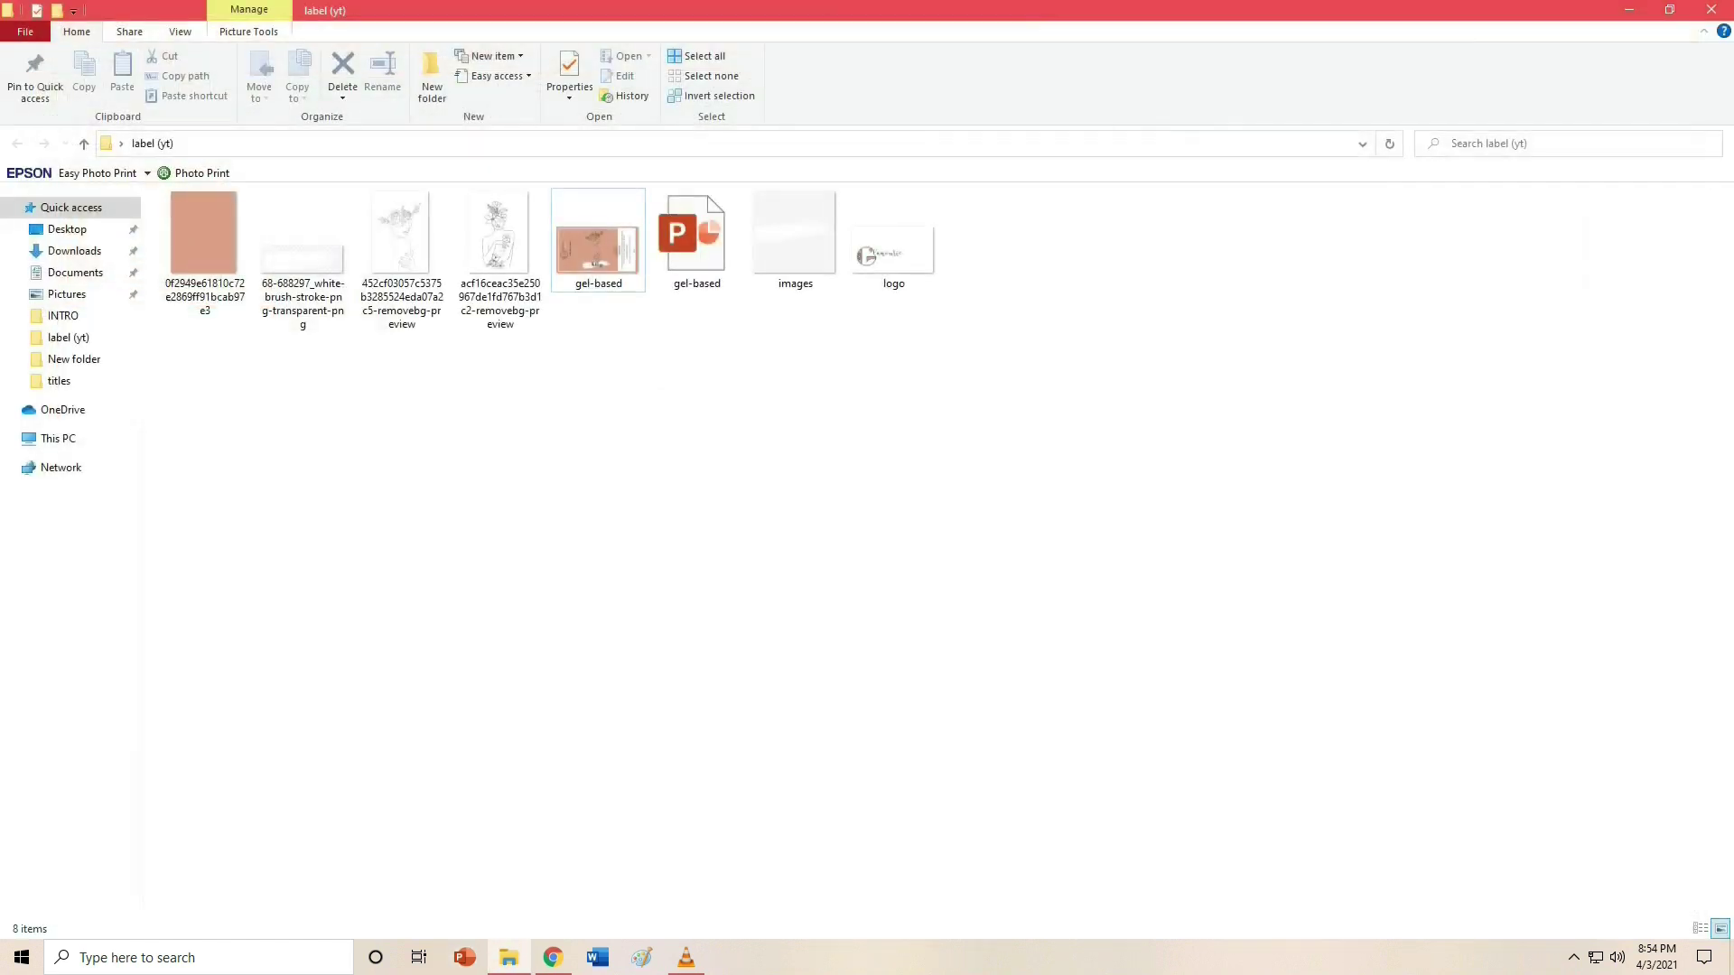
- Create a new PowerPoint presentation named "powder matte" in the label (yt) folder
right_click(736, 360)
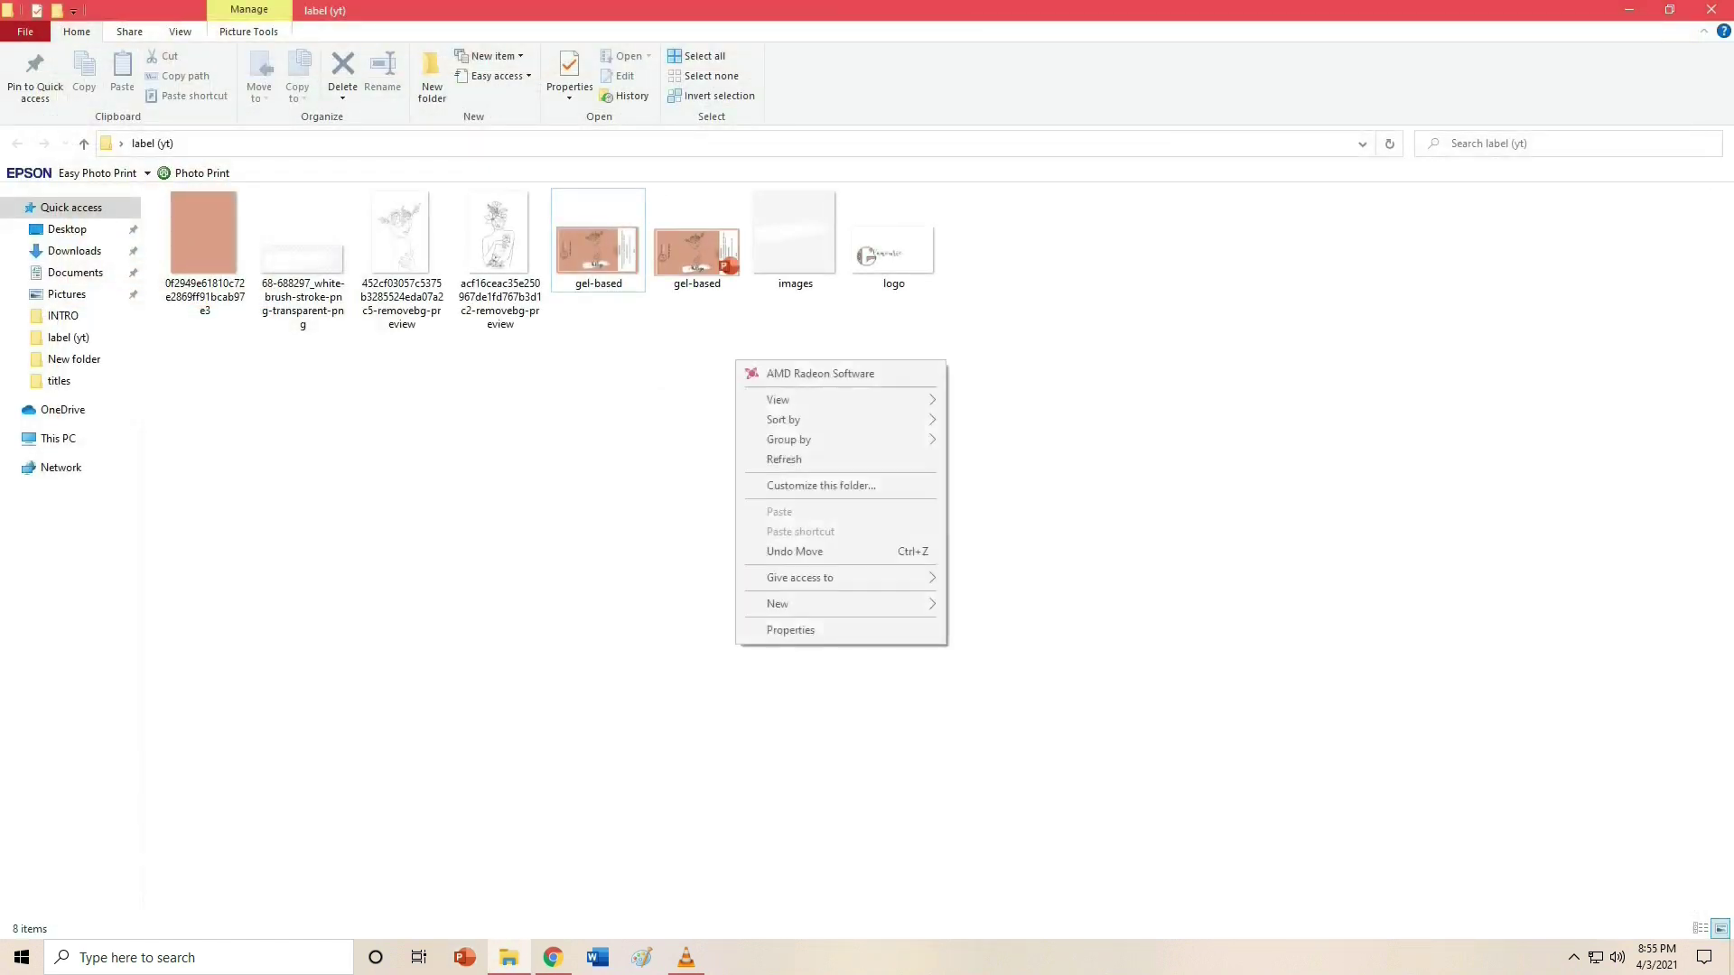
mouse_move(840, 603)
click(1055, 731)
text(powder matte)
key(Return)
- Rename the gel-based presentation file as "10 ml"
click(696, 251)
key(F2)
text(10 ml)
key(Return)
- Rename the new powder matte presentation as "3 ml" and open it
click(991, 239)
key(F2)
text(3 ml)
key(Return)
key(Return)
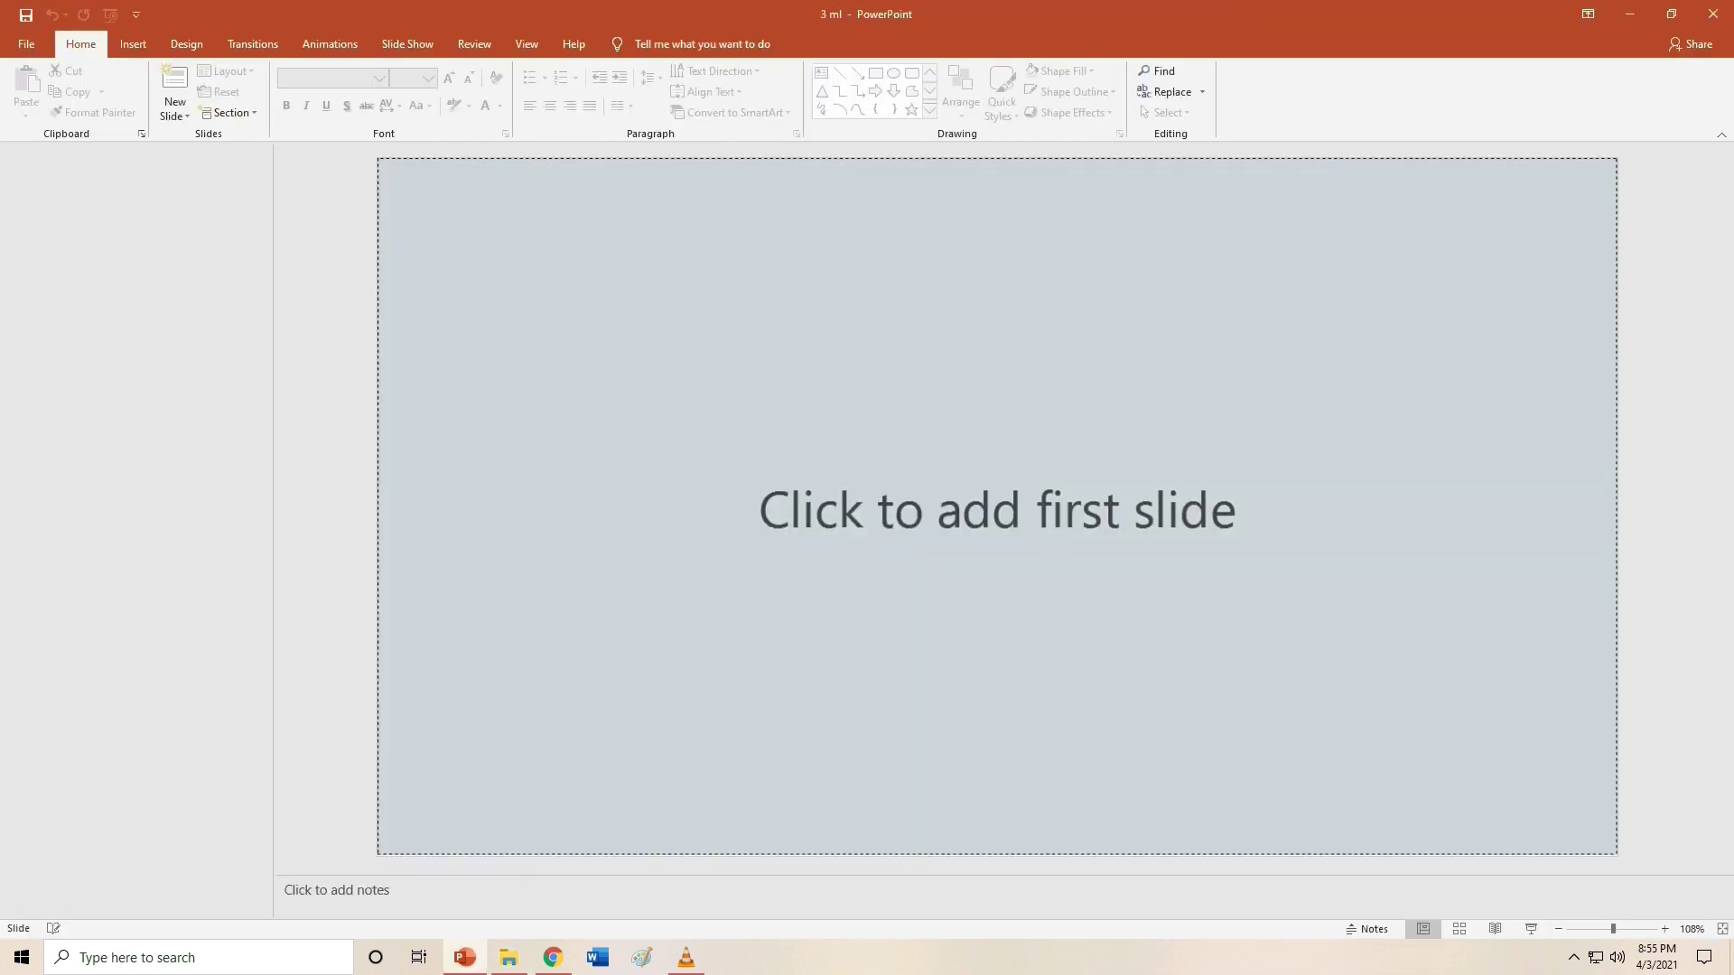
- Add a first slide with the Blank layout and change the slide orientation to Portrait, scaling the content with Maximize
click(174, 109)
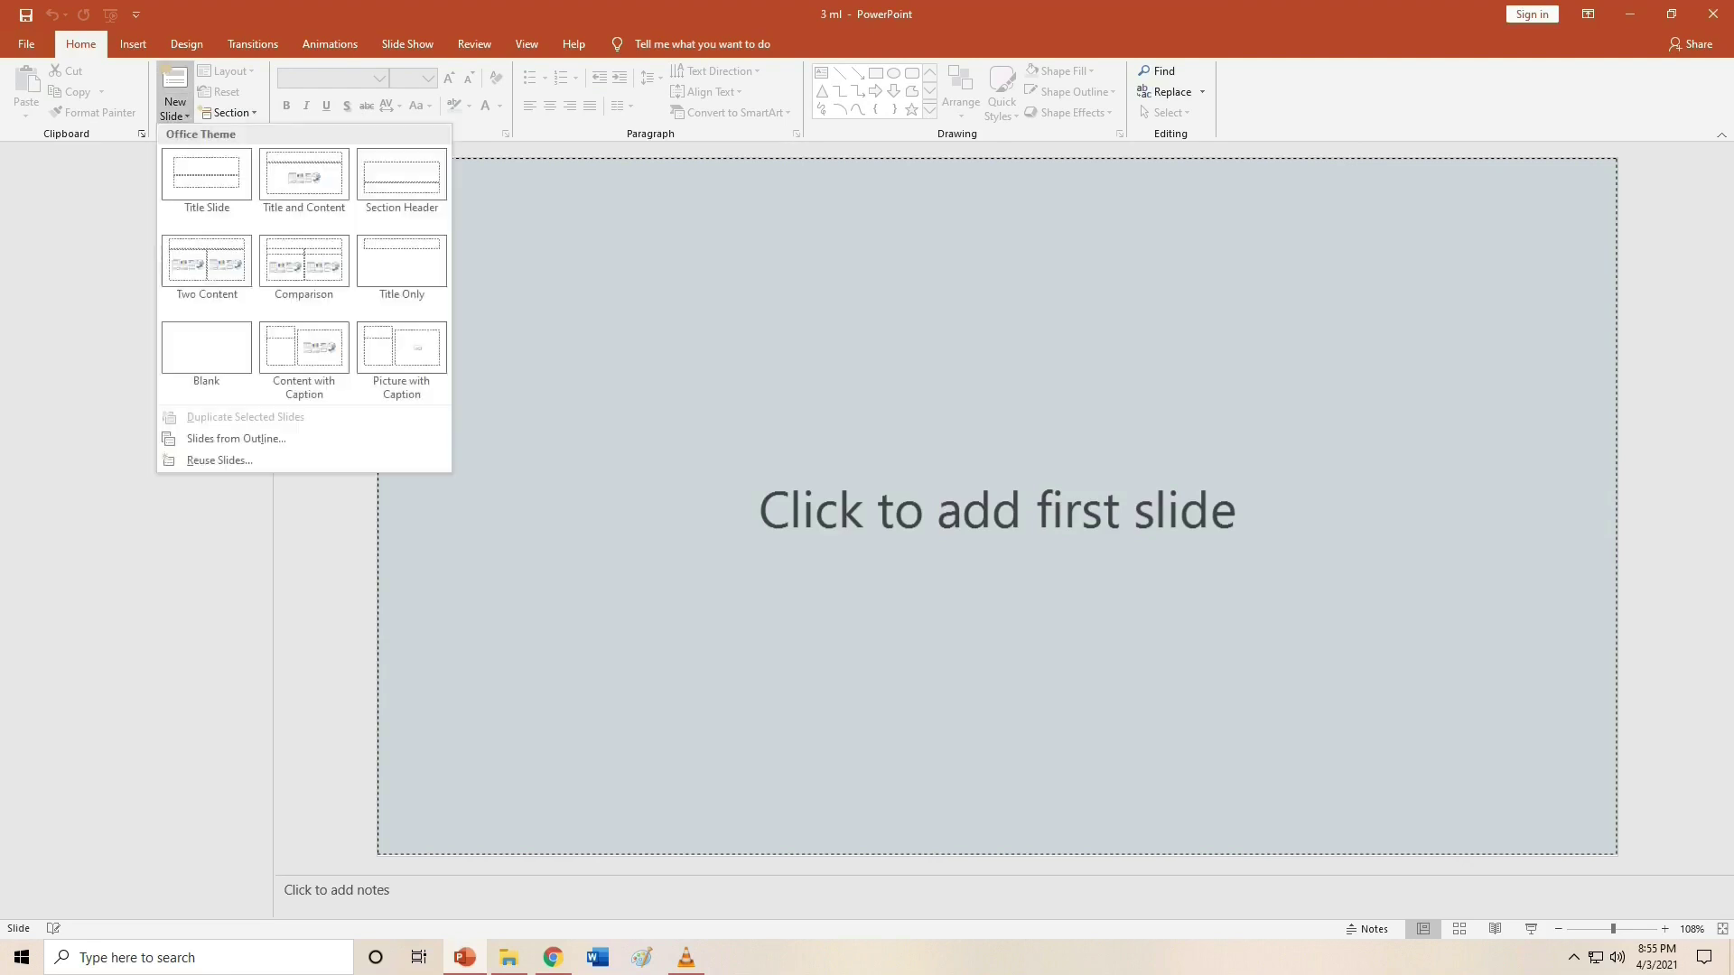
click(204, 349)
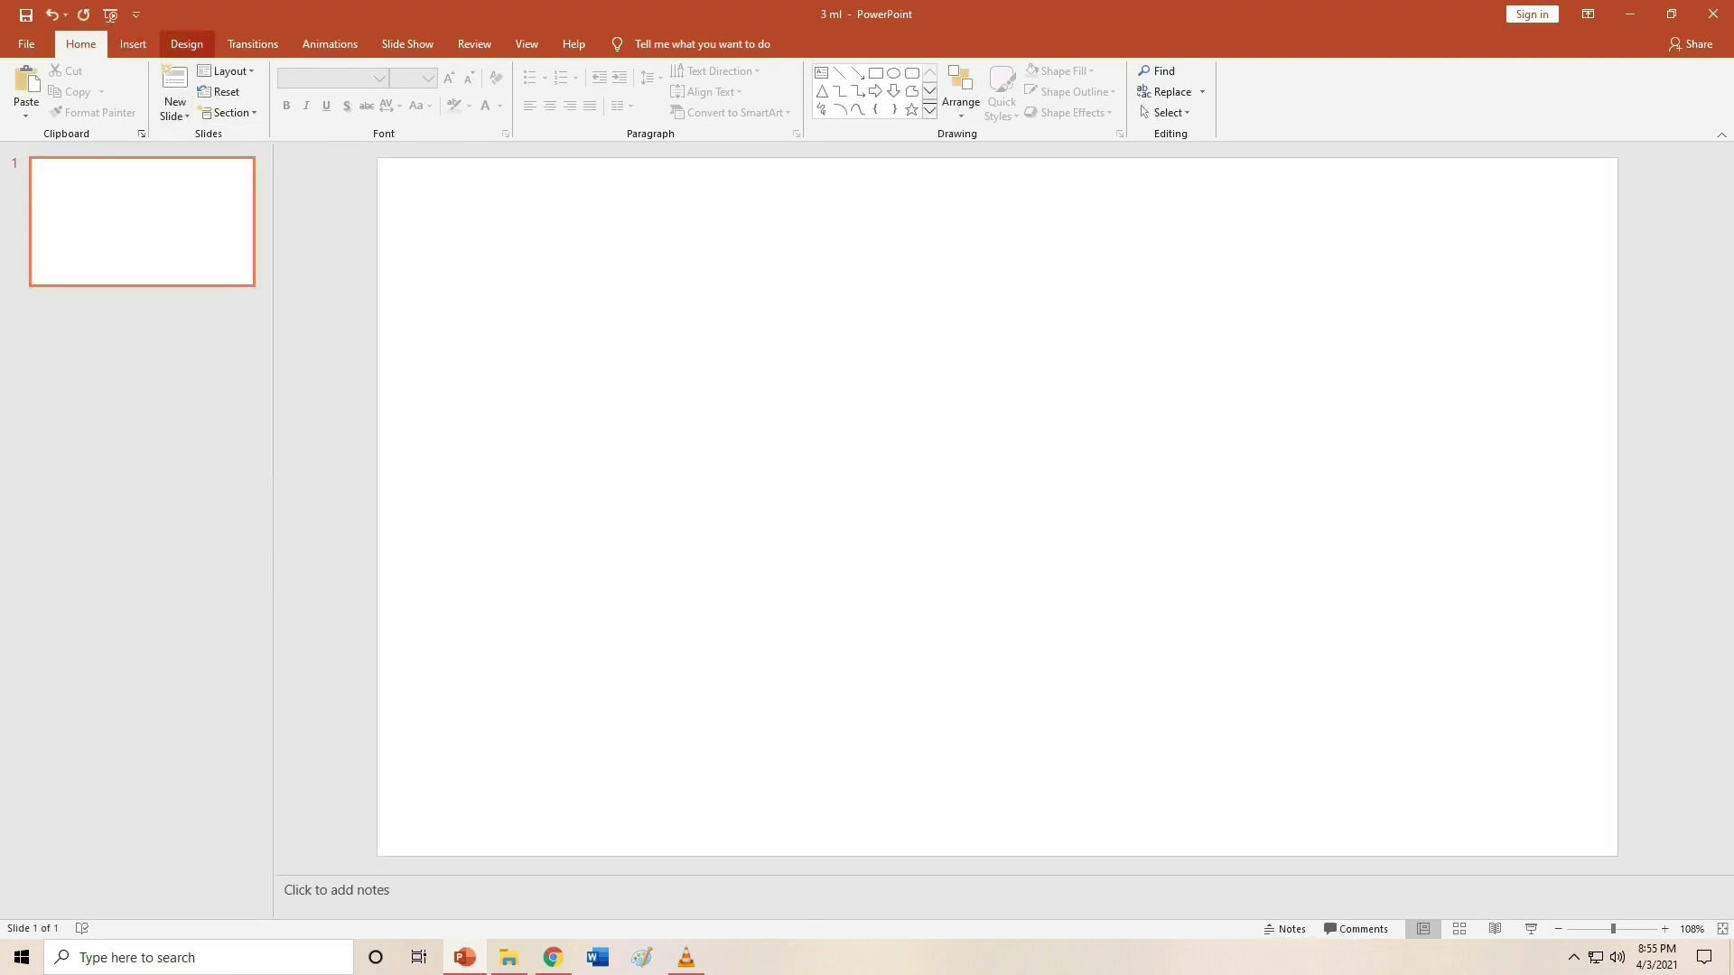
click(186, 43)
click(1608, 99)
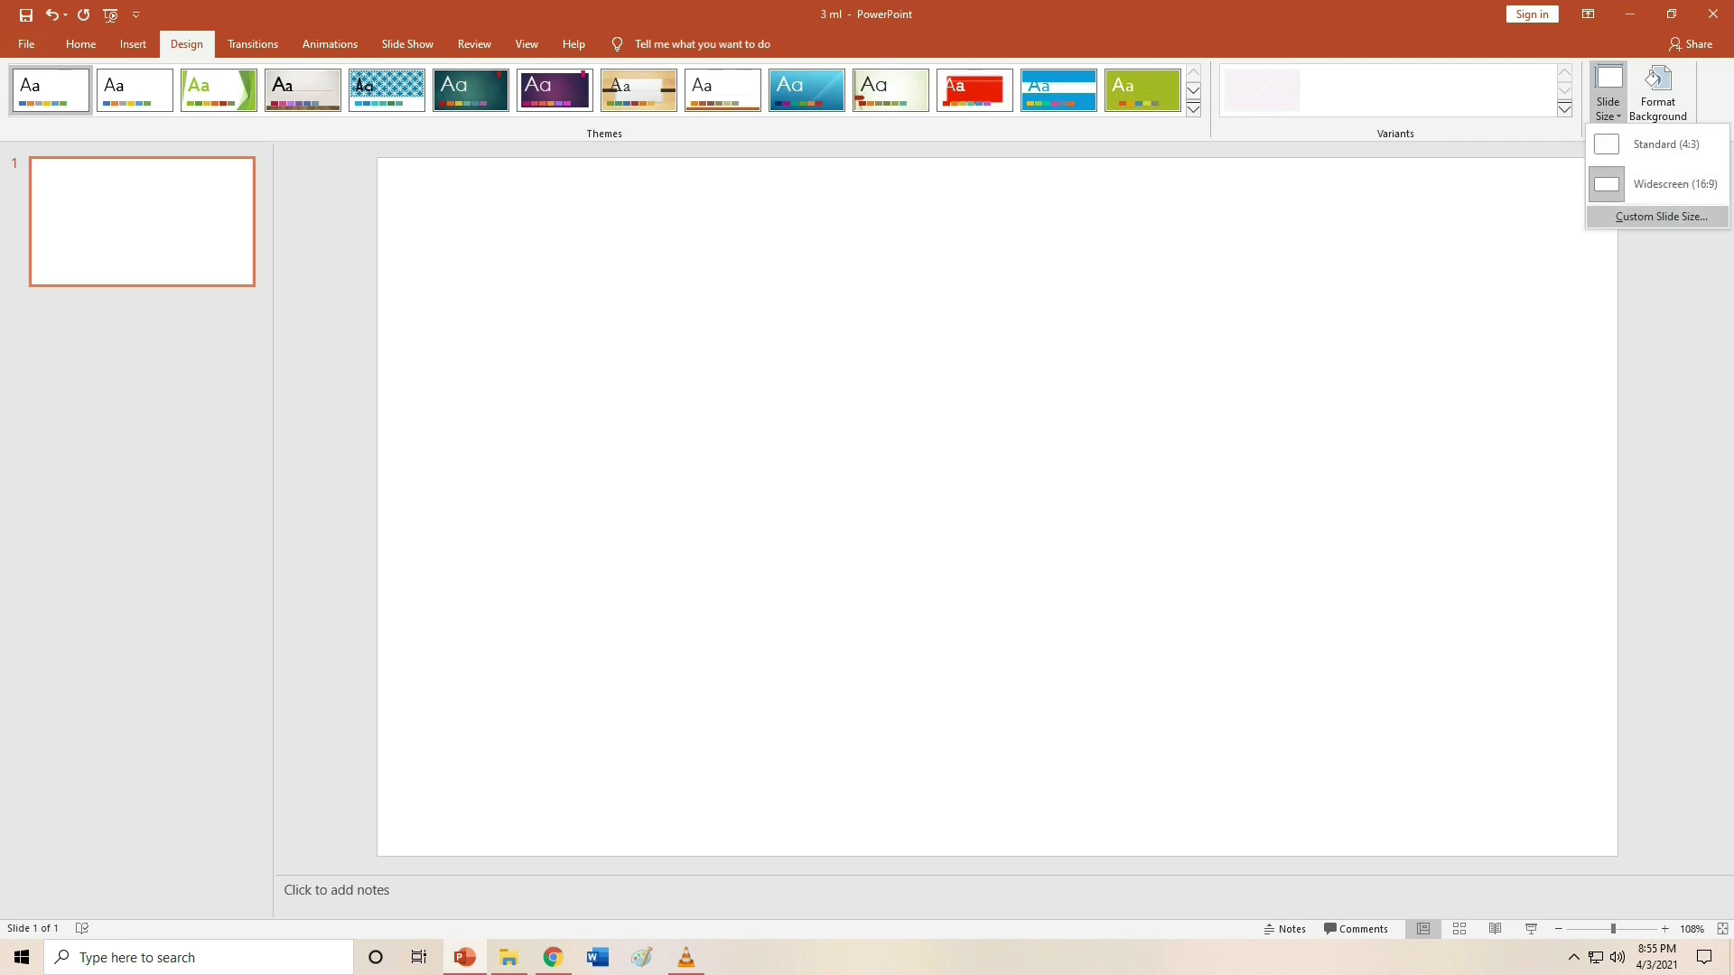
click(1661, 217)
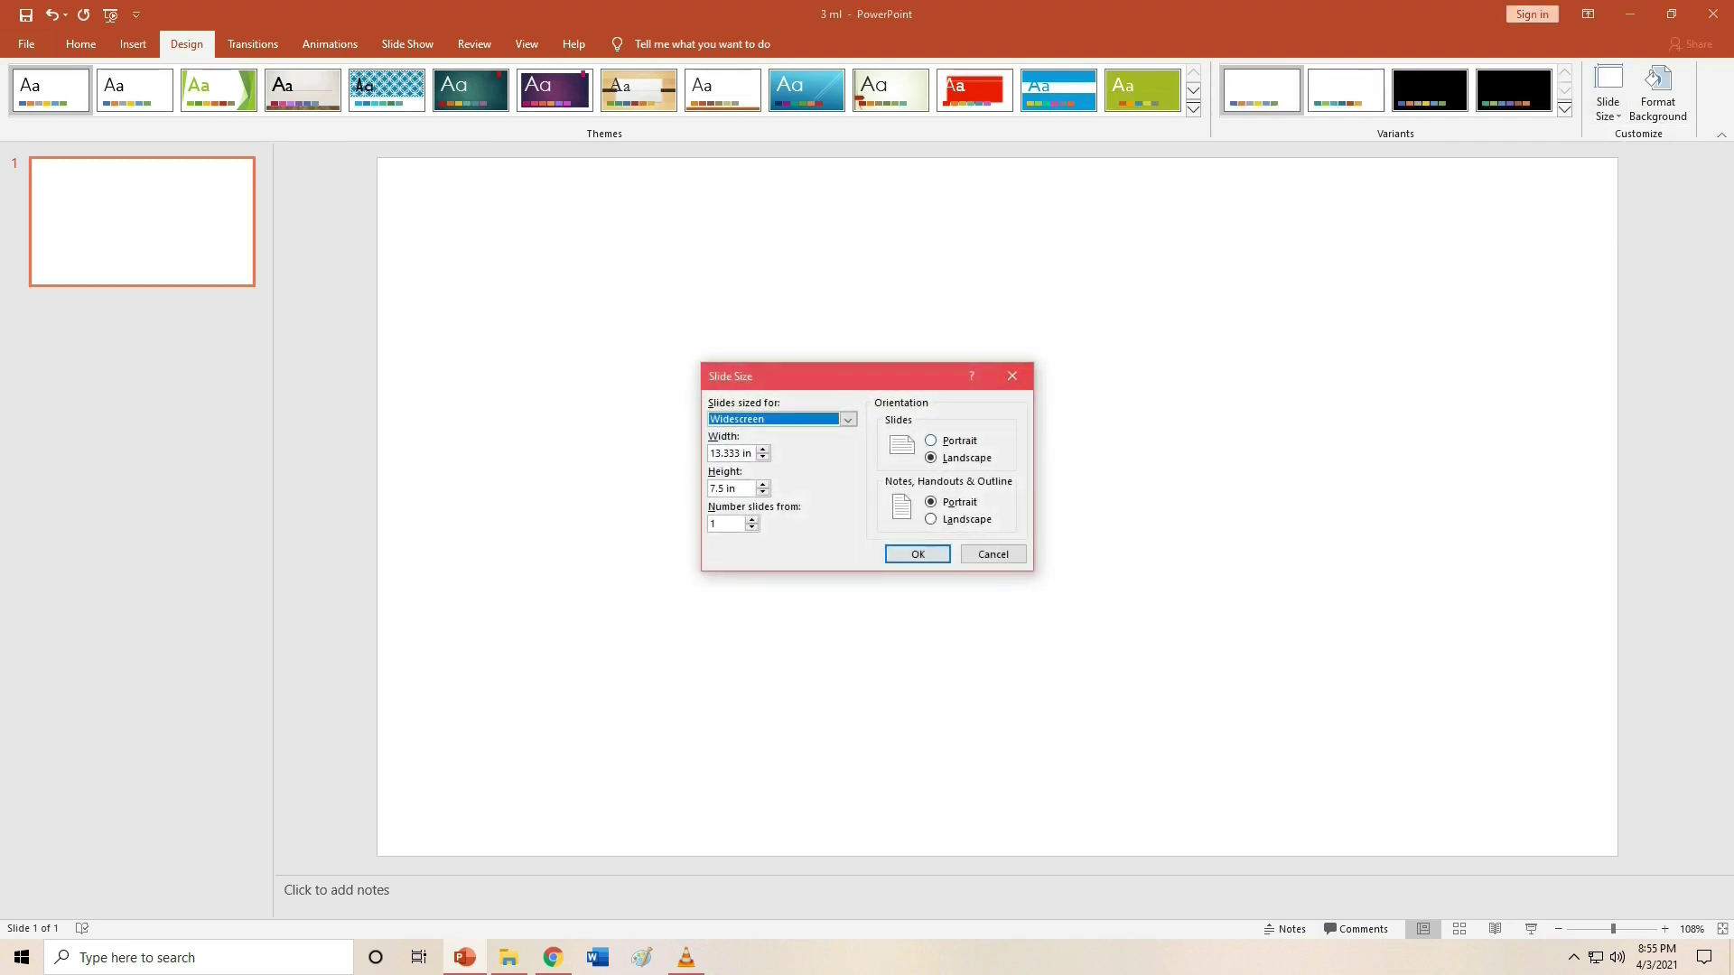
click(931, 441)
key(Return)
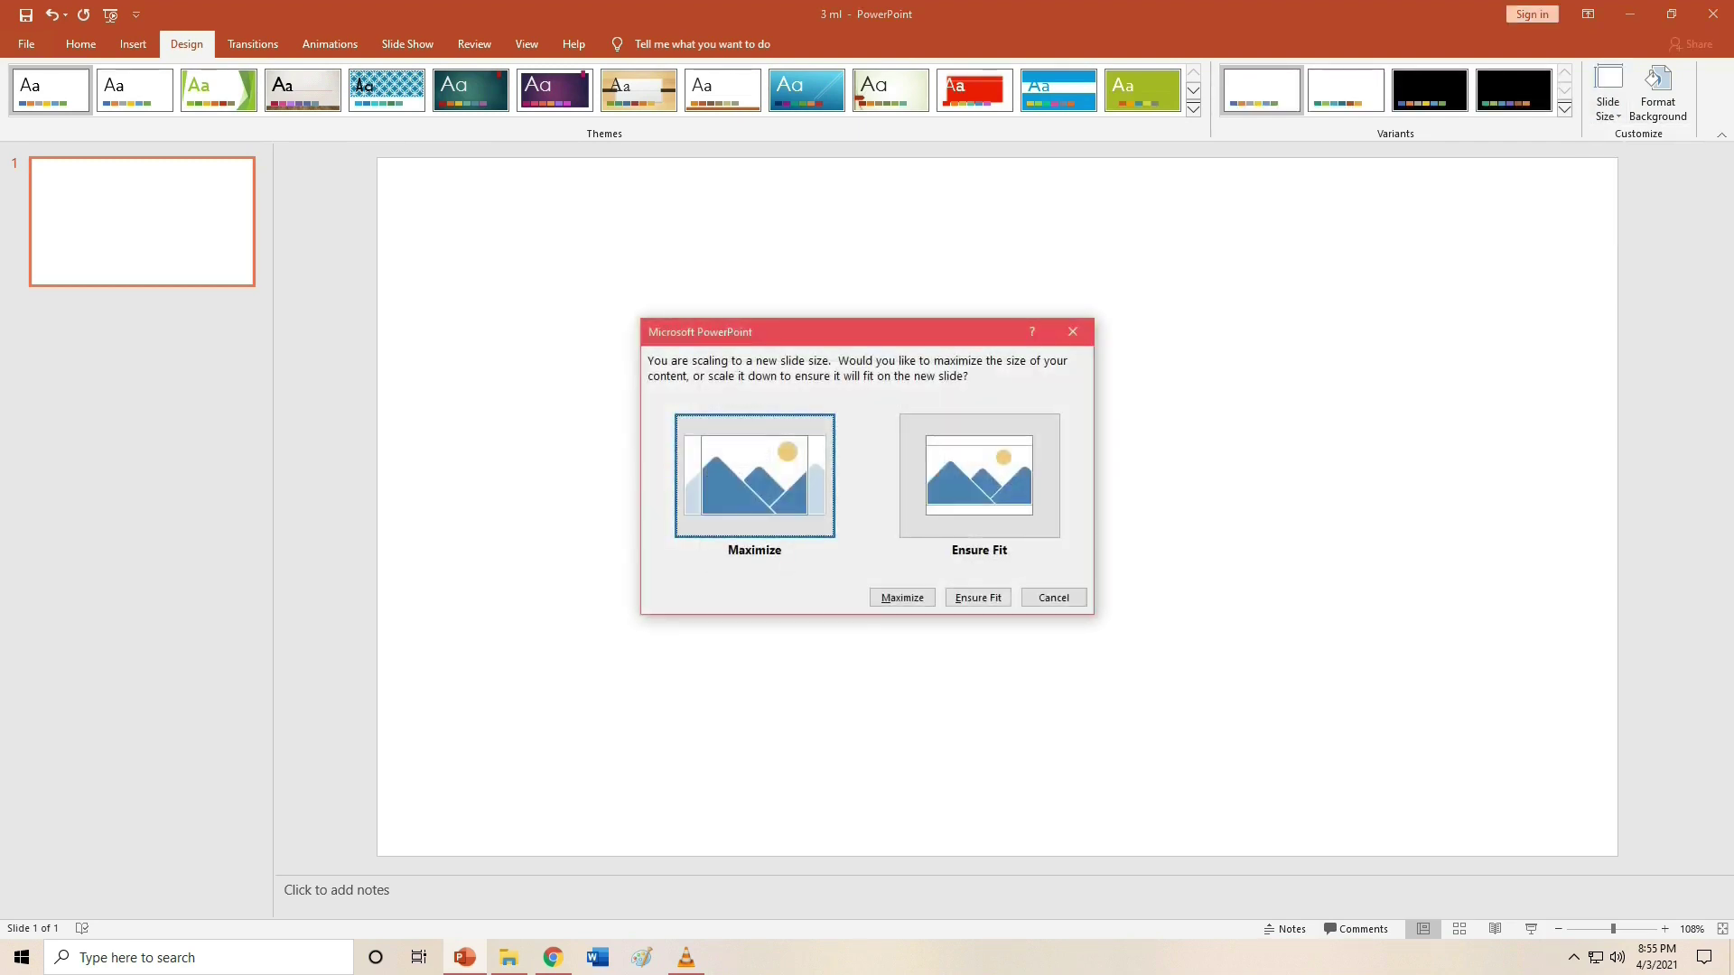
key(Return)
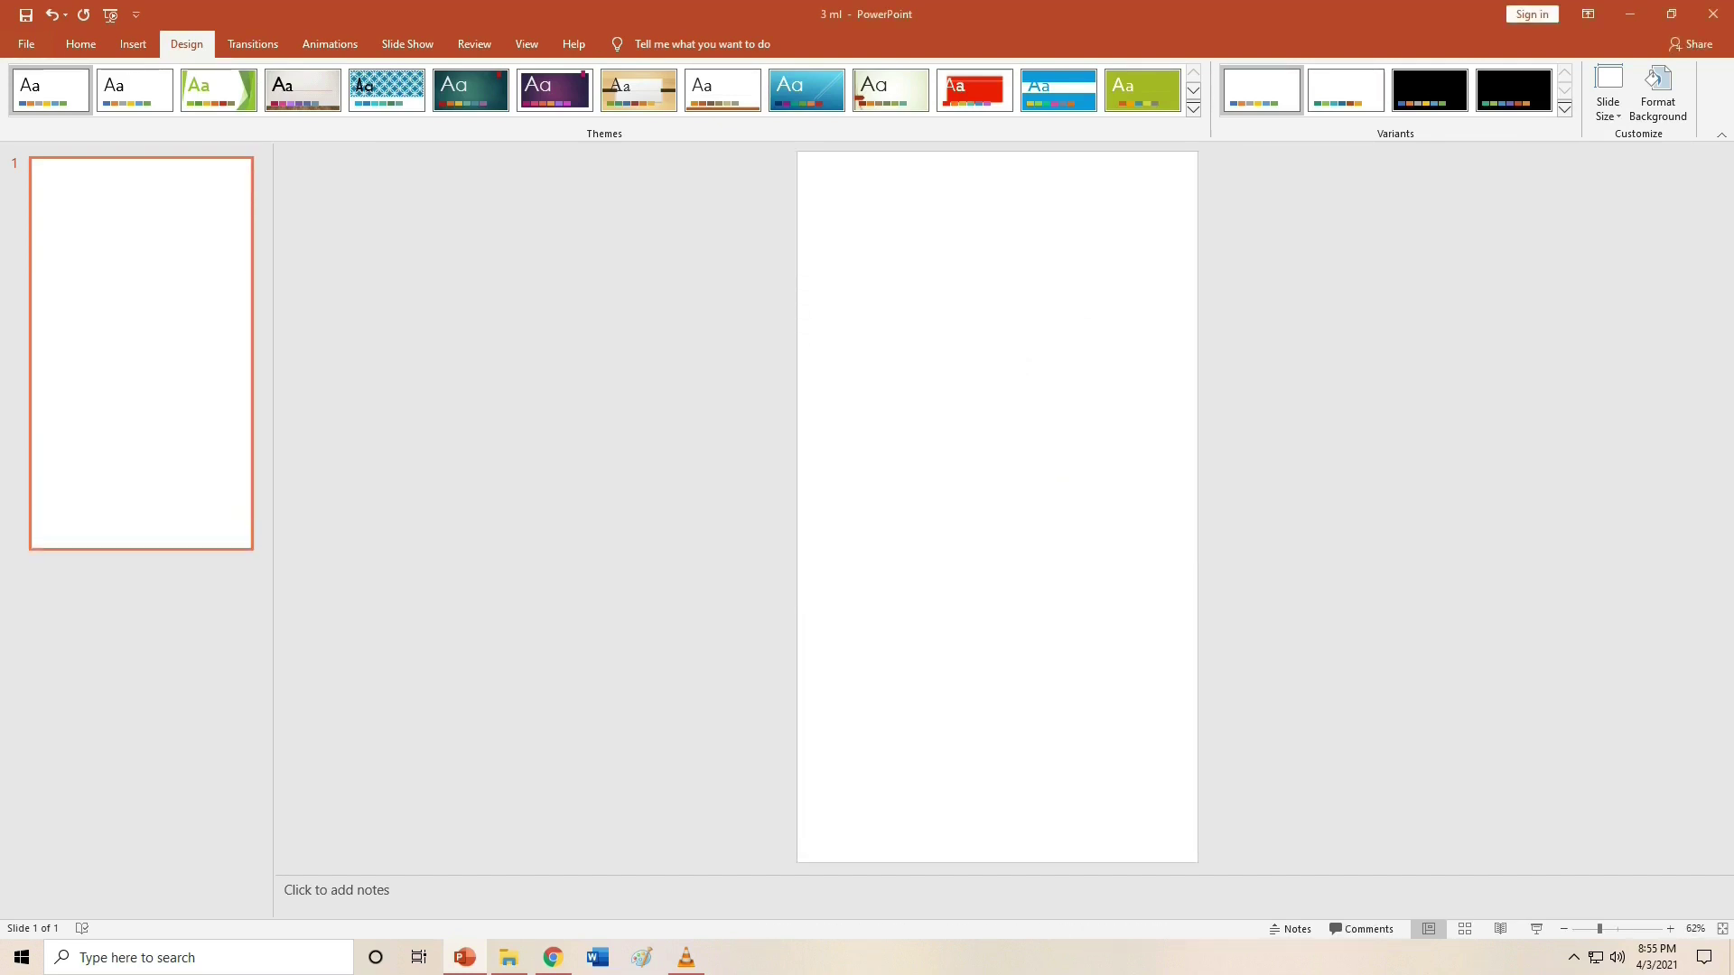
- Insert the plain terracotta background picture from the label (yt) folder and align it with the portrait slide's top edge
key(alt+Tab)
drag(204, 262, 994, 407)
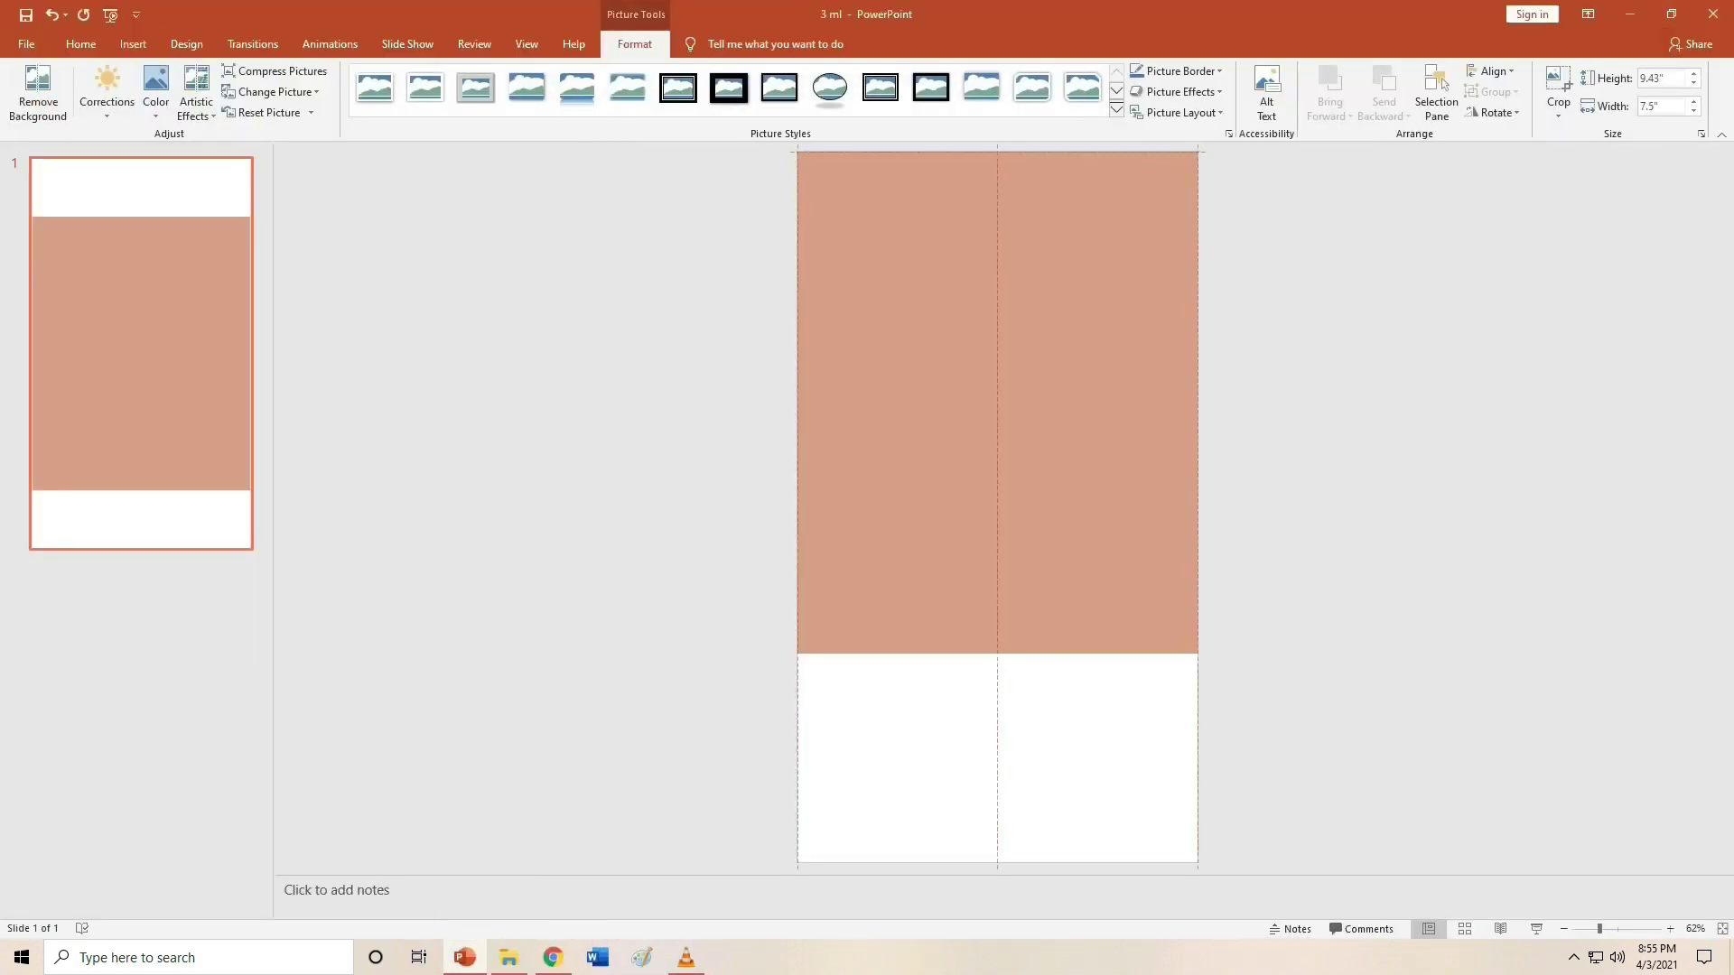